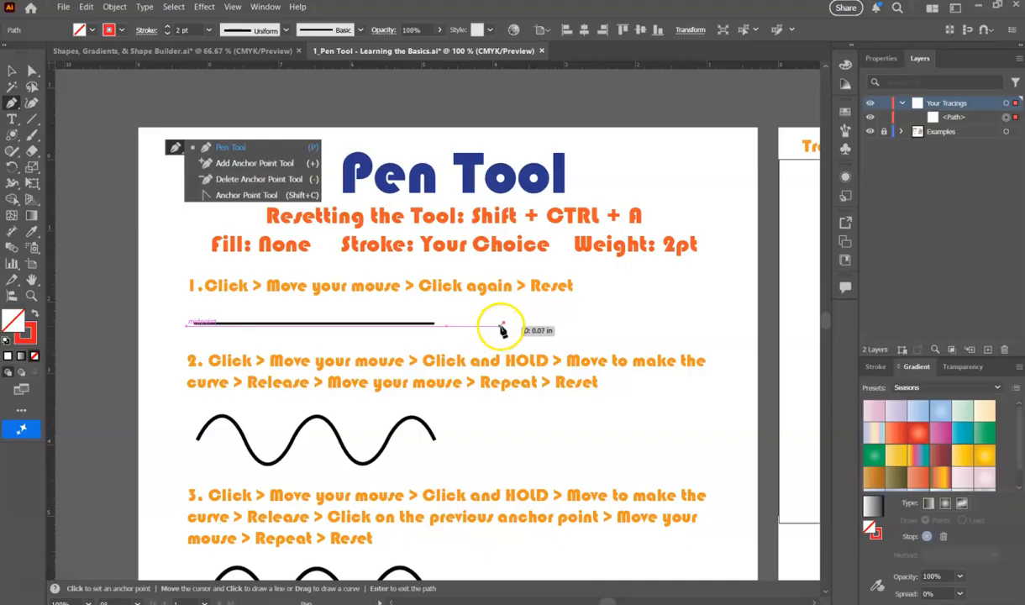
Draw a straight horizontal line with the Pen tool beside the exercise 1 example line and end the path.
click(504, 327)
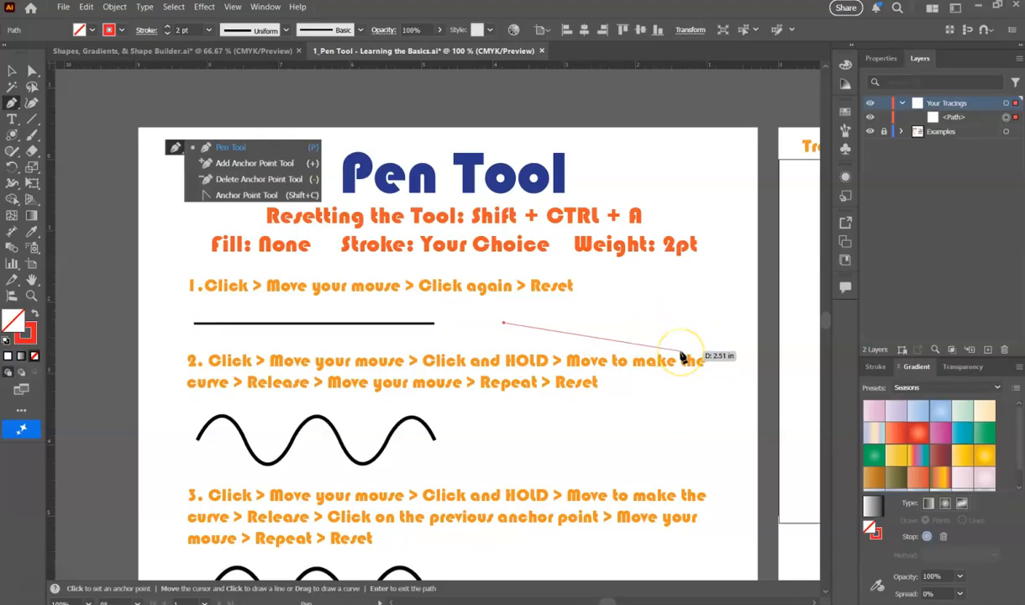
click(687, 325)
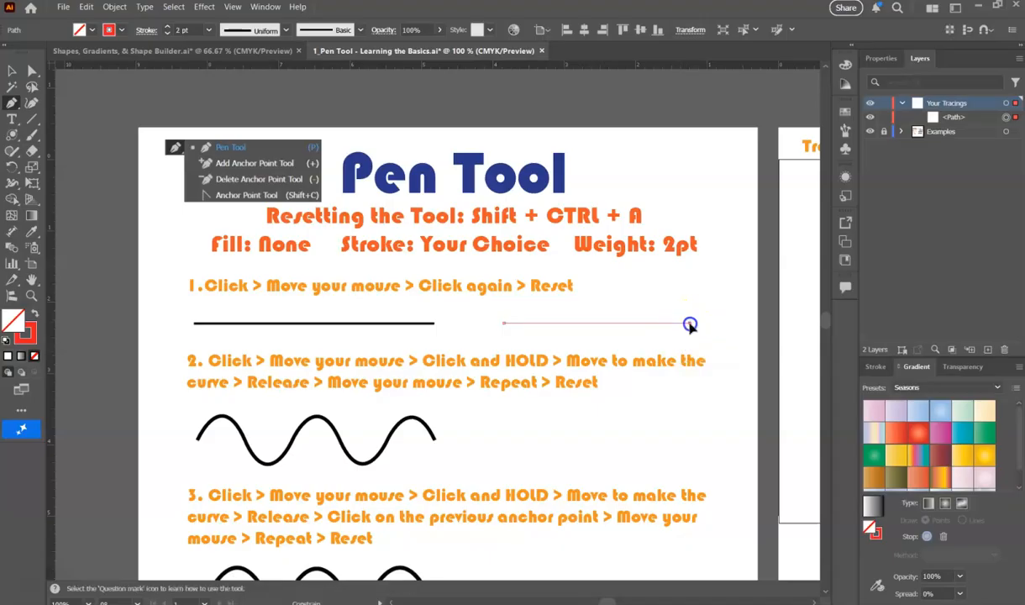
click(690, 326)
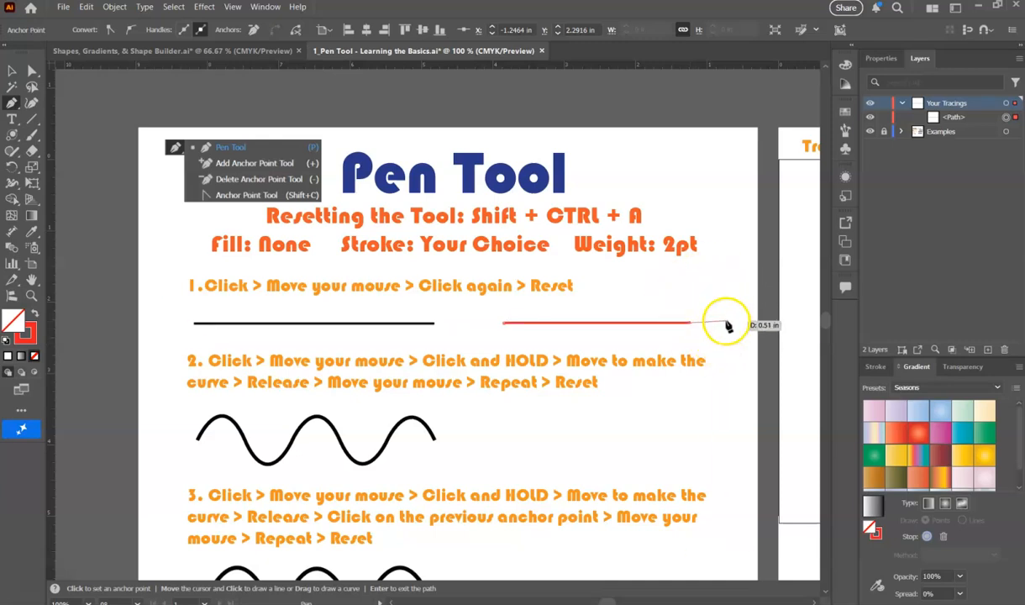
key(ctrl+shift+a)
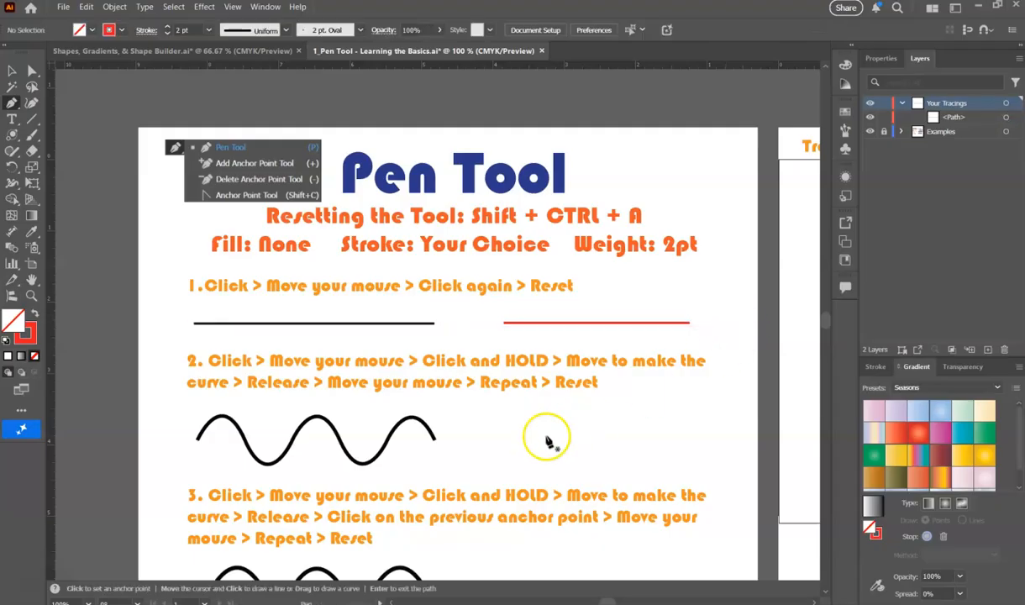
Start a wave path beside the exercise 2 example with one crest and one trough, each about 0.7 in wide, making its last anchor a corner point.
scroll(547, 439, down, 3)
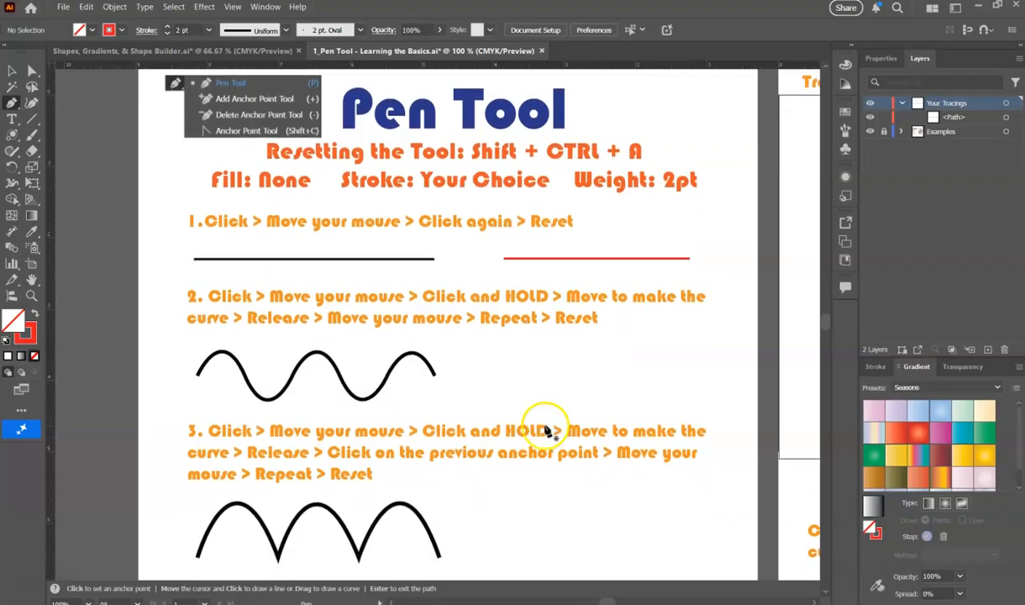
scroll(547, 424, down, 1)
scroll(544, 396, up, 1)
scroll(544, 395, down, 1)
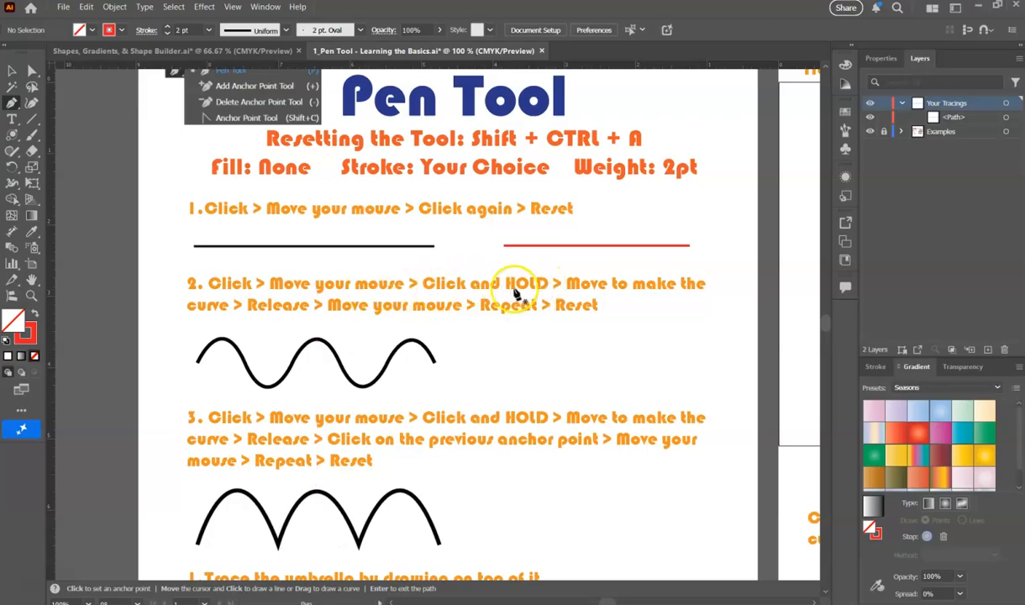
click(492, 369)
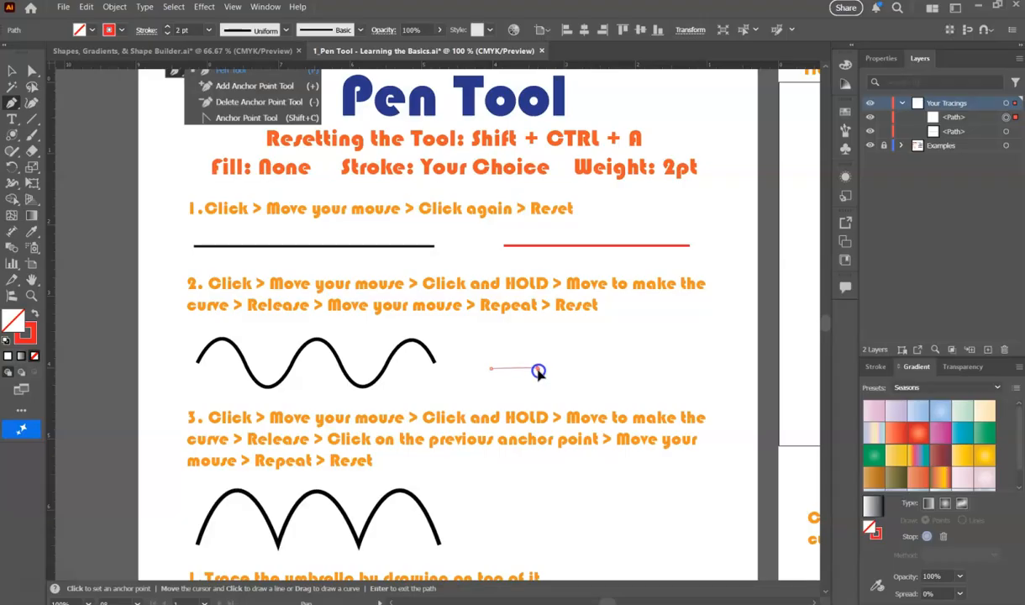
drag(549, 384, 567, 445)
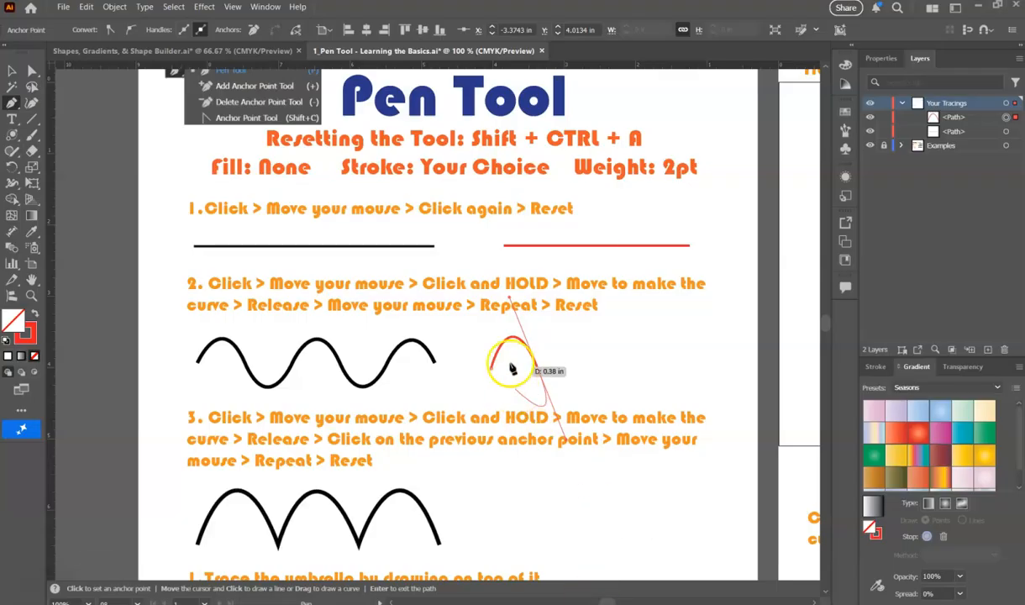
drag(534, 370, 509, 298)
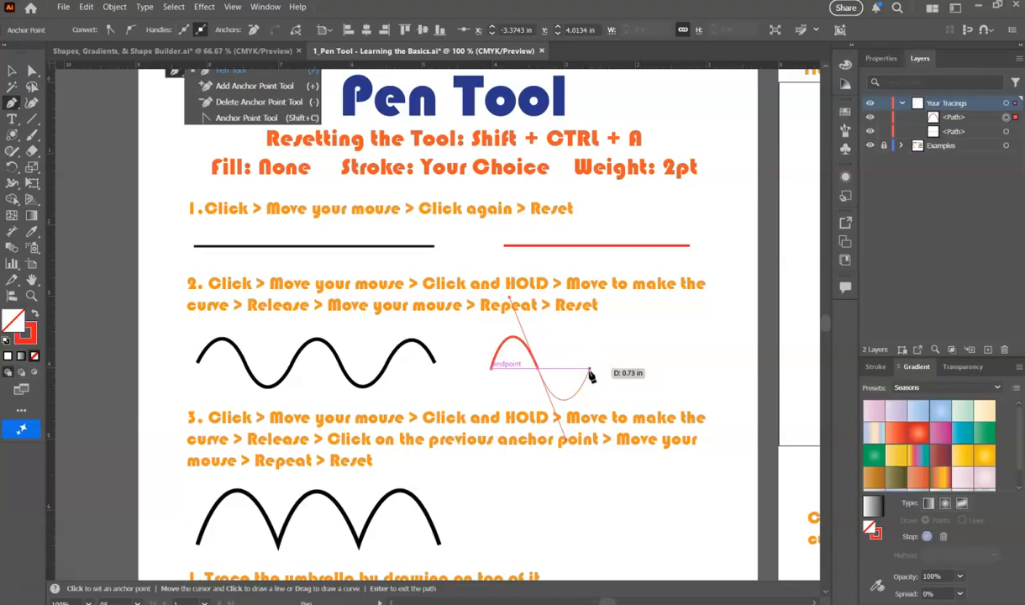
click(590, 369)
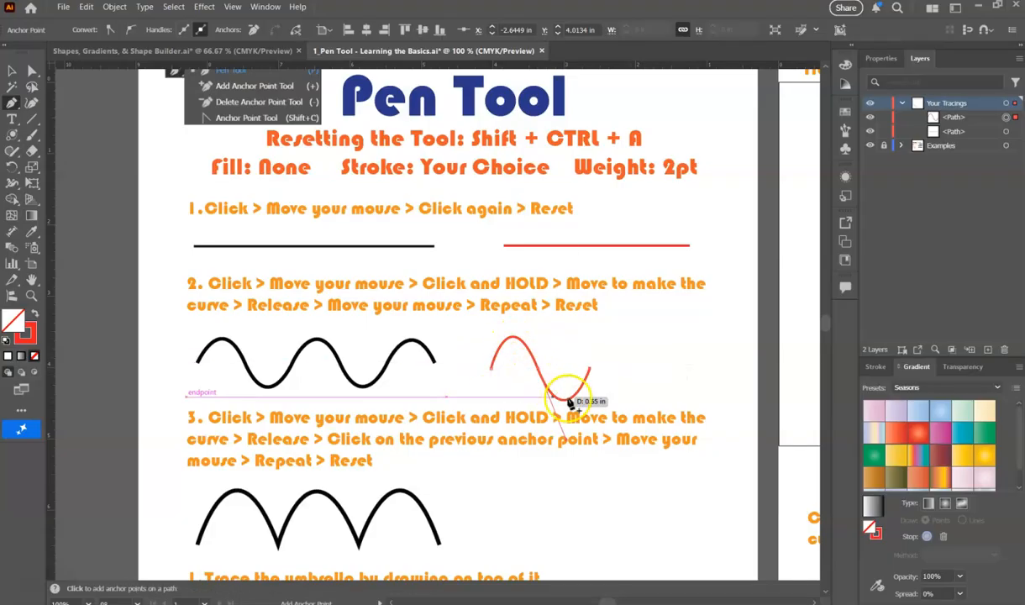
click(592, 371)
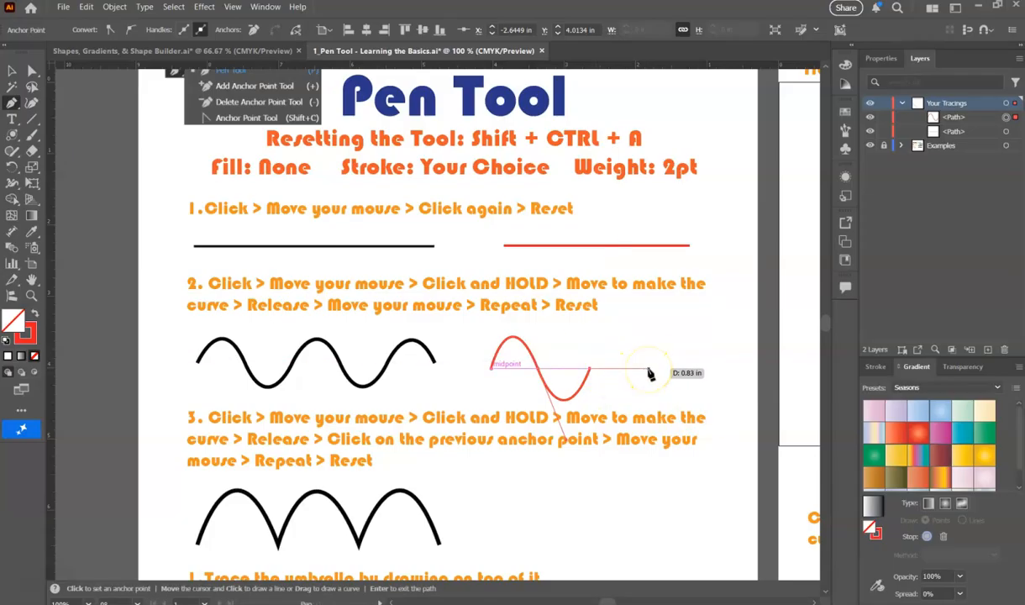
Extend the exercise 2 wave path with a second crest and a second trough and end the path.
click(648, 371)
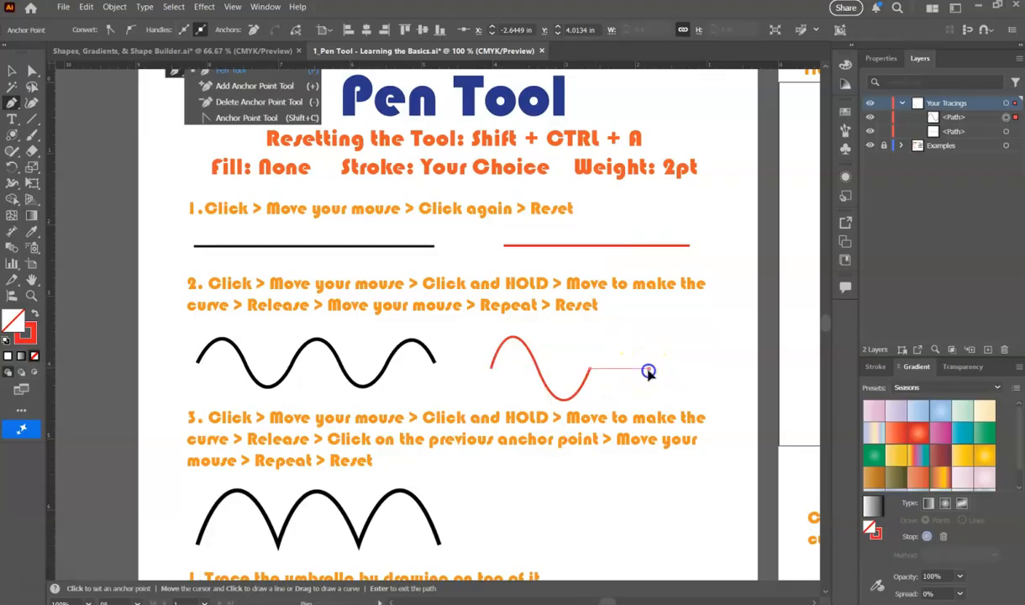
drag(668, 396, 635, 438)
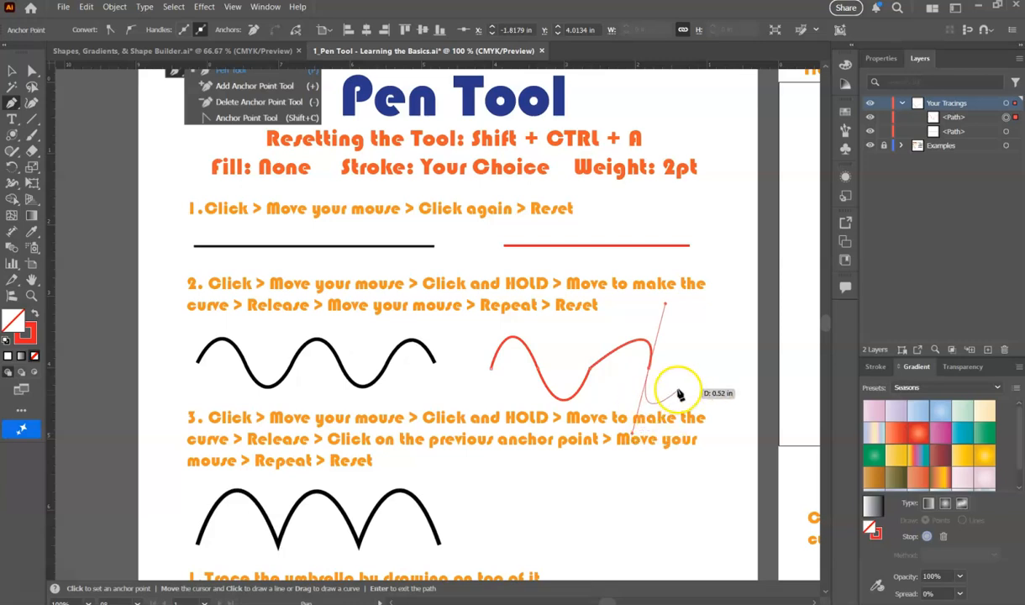
click(712, 369)
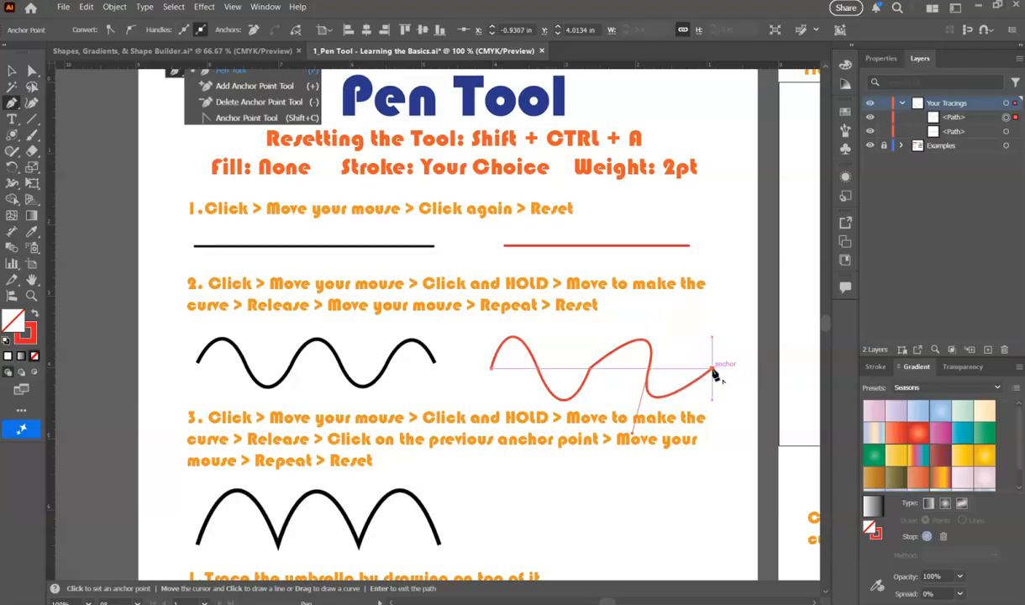
key(ctrl+shift+a)
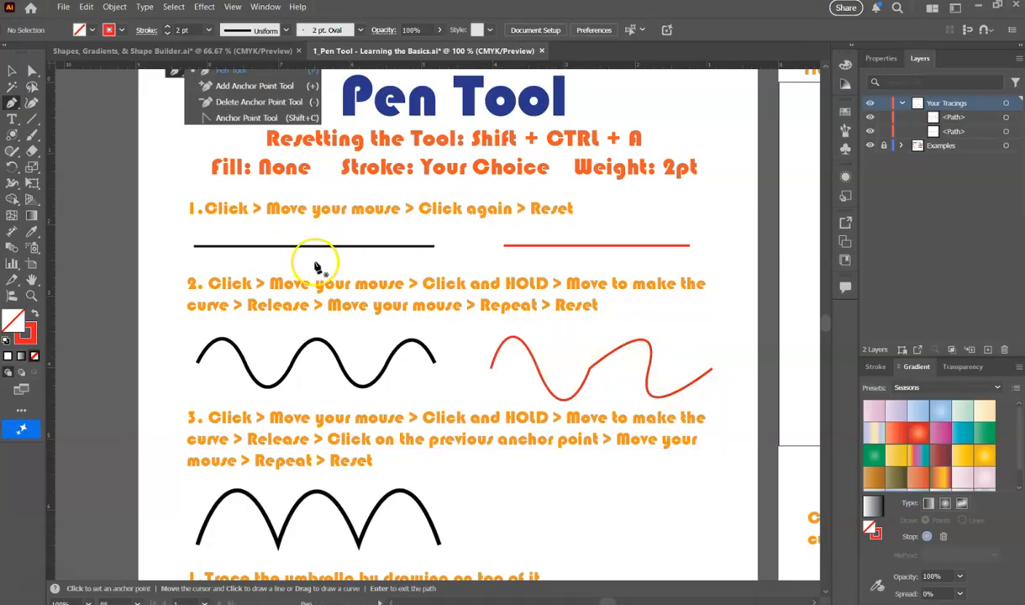
Use Direct Selection to reshape the wave's second crest through its direction handle and shift the middle anchor slightly outward.
drag(14, 109, 37, 118)
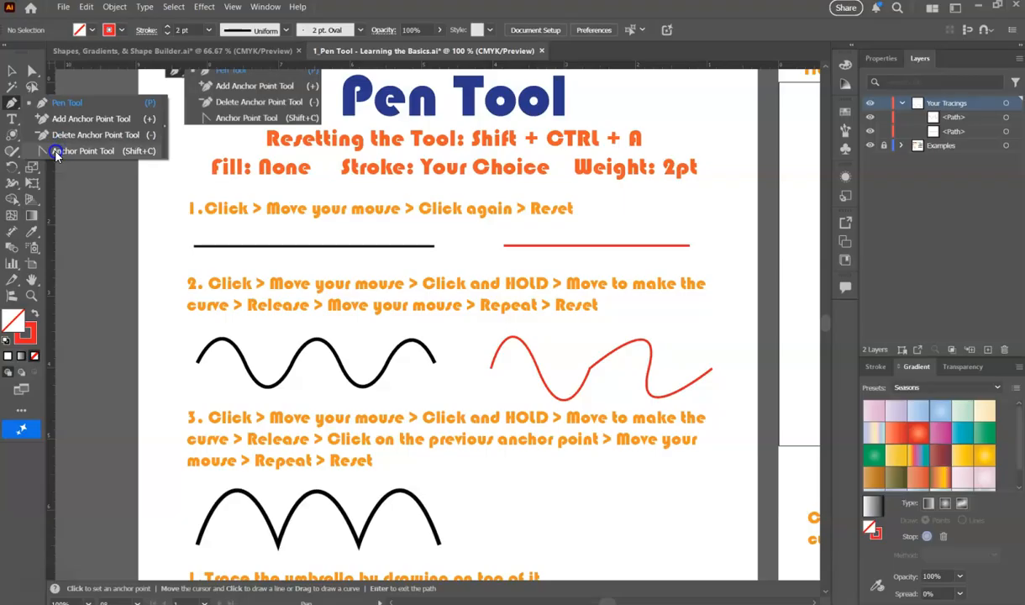
click(31, 72)
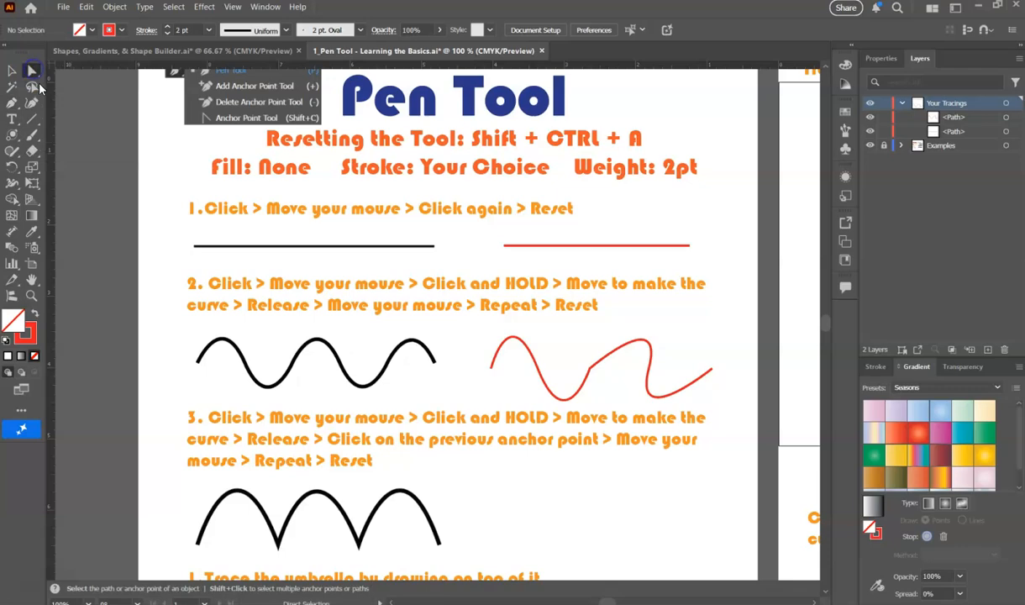
click(590, 368)
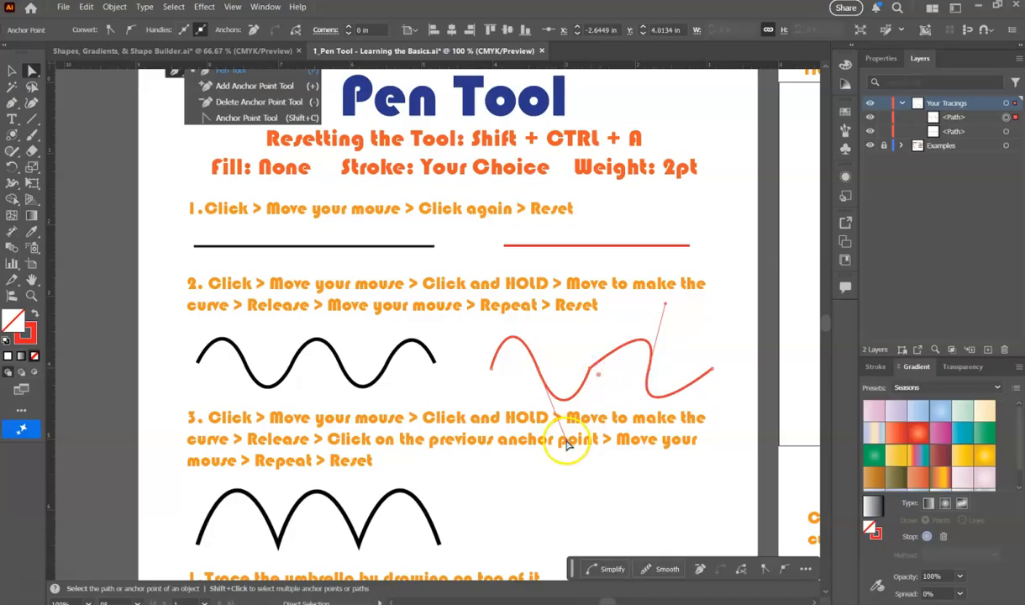
drag(667, 309, 628, 301)
click(594, 370)
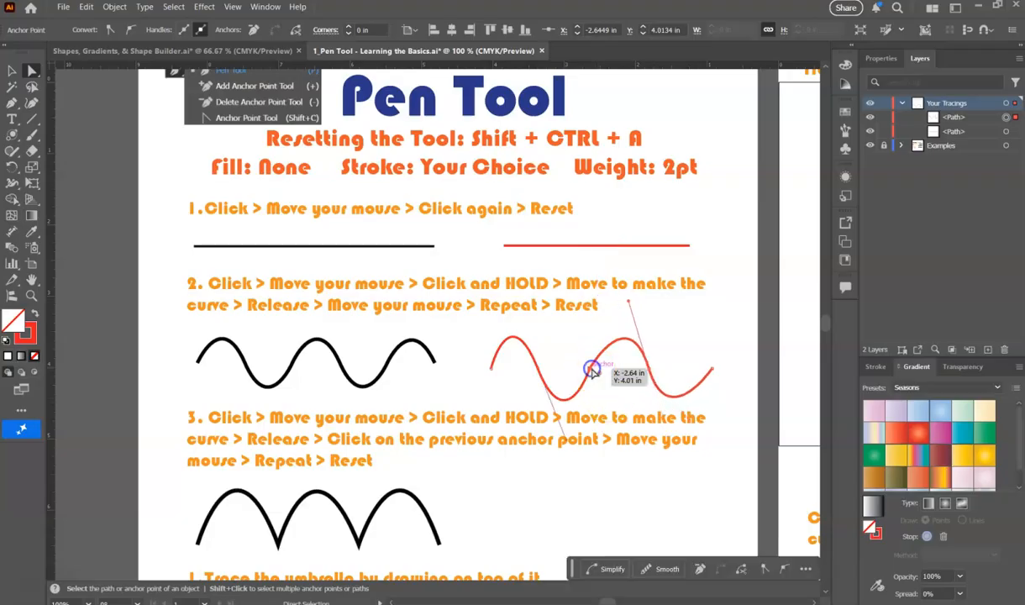
mouse_move(592, 369)
mouse_down()
mouse_move(618, 372)
mouse_move(582, 363)
mouse_move(611, 366)
mouse_move(598, 370)
mouse_up()
drag(626, 300, 661, 336)
click(600, 373)
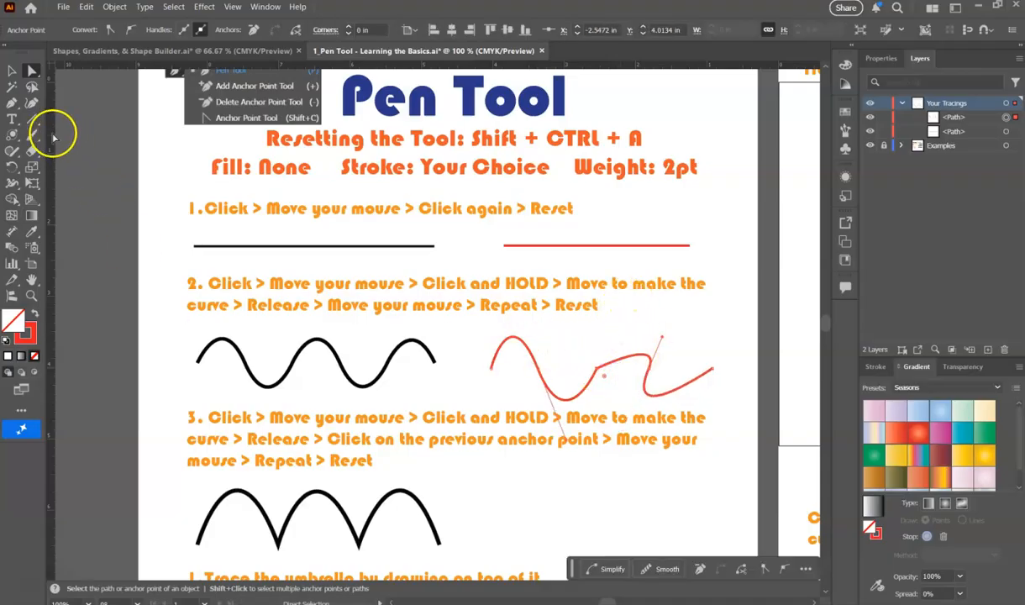
Use the Anchor Point tool to straighten the wave's second crest and bend that segment back into an even, rounded arch.
click(19, 111)
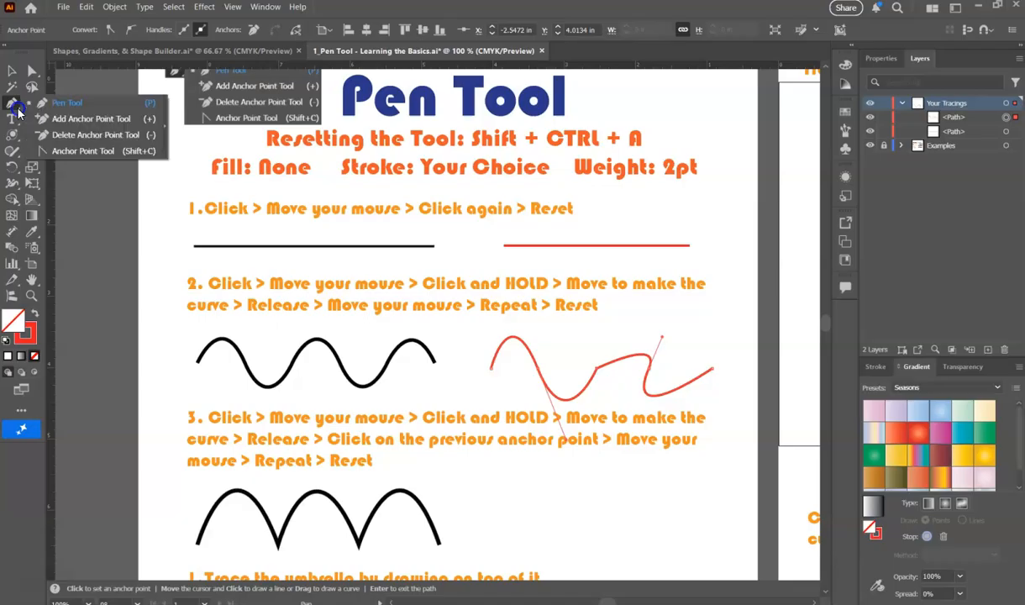
click(68, 153)
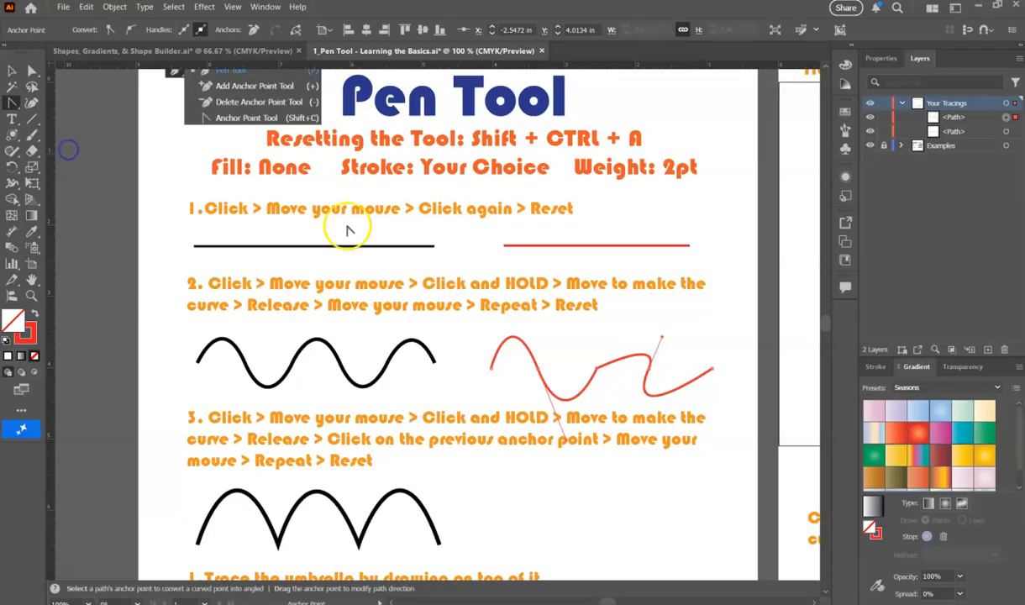
drag(622, 361, 606, 342)
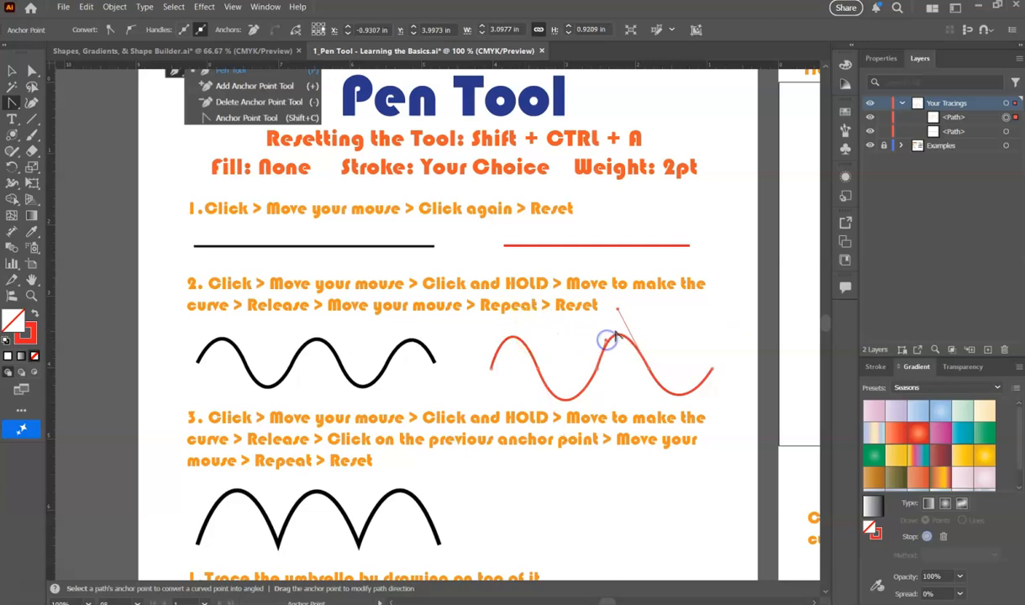
click(598, 371)
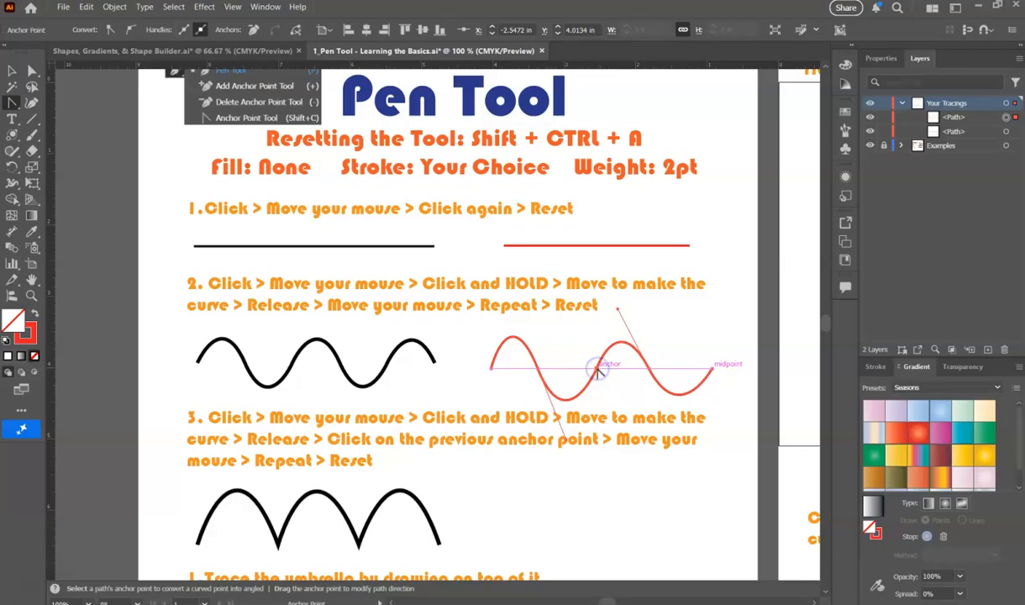
click(618, 311)
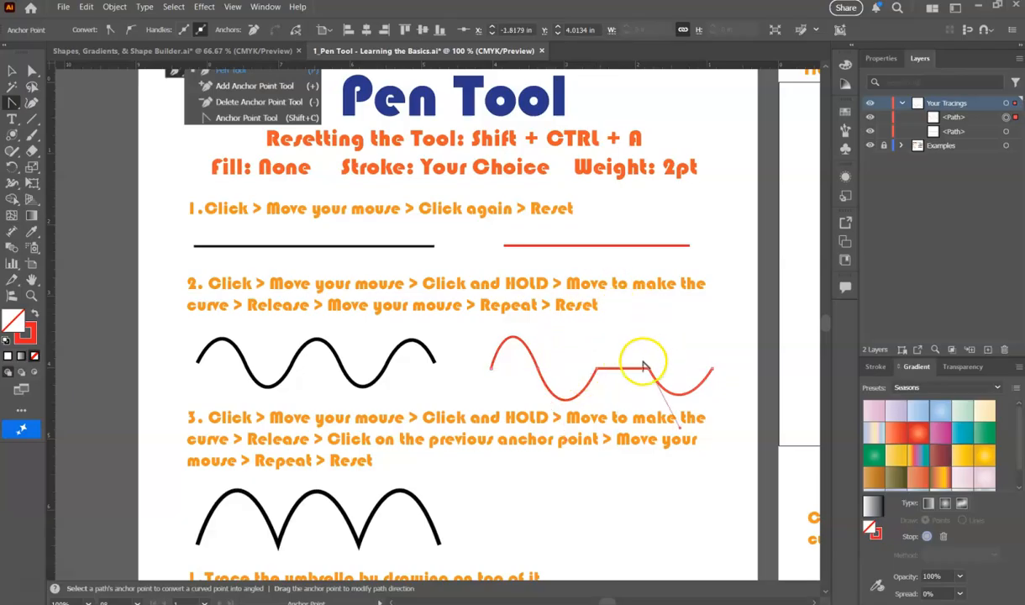
drag(627, 369, 623, 339)
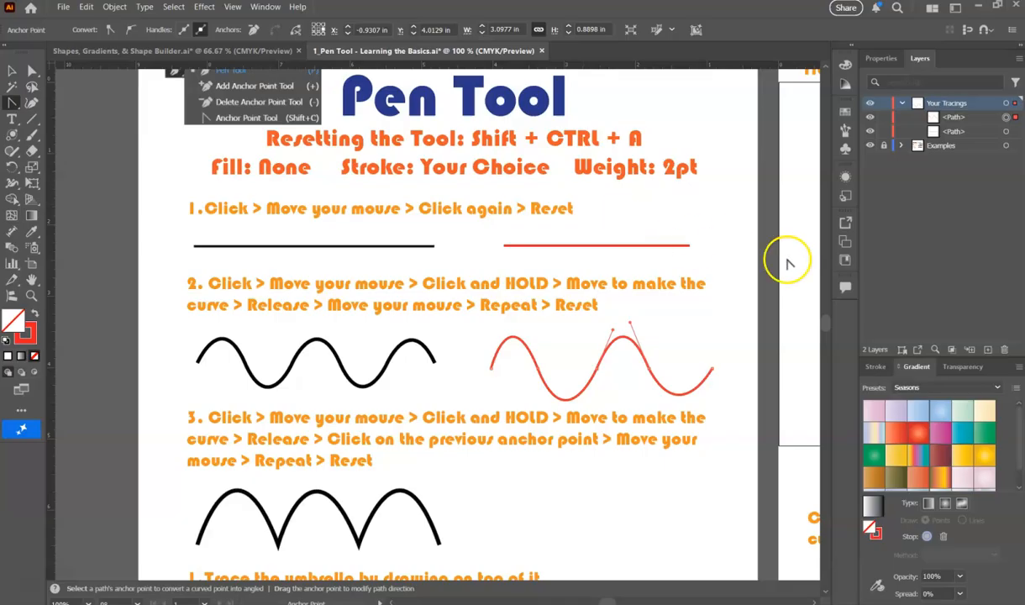
Pull direction handles out of the wave's end anchor to bend the last segment into a smaller trough and crest.
click(713, 370)
drag(709, 389, 763, 412)
drag(619, 362, 706, 374)
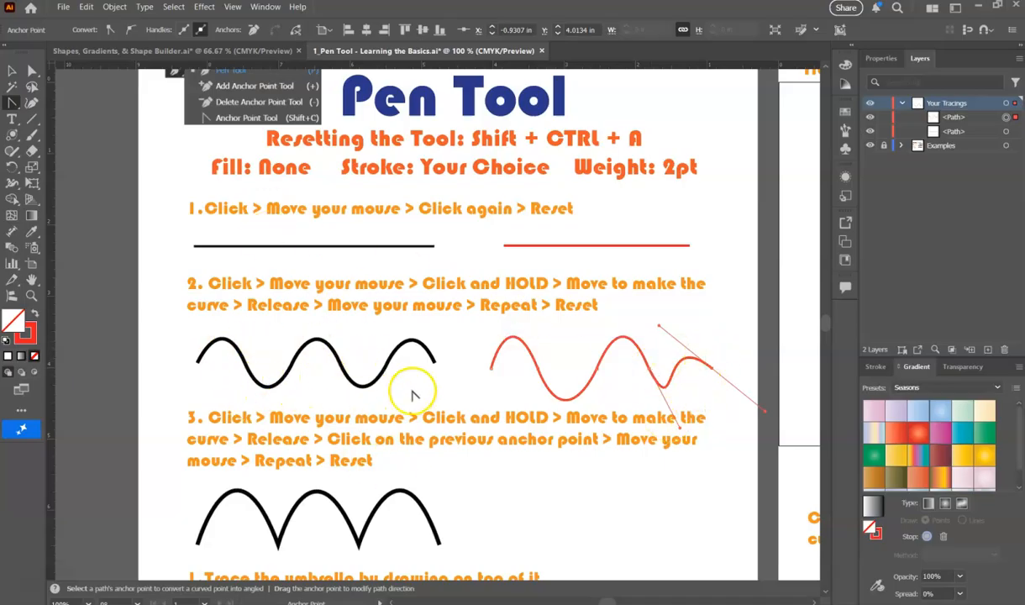
Deselect the wave and draw a first arch about 1.1 in wide beside the exercise 3 example, converting its end anchor to a corner.
click(11, 105)
click(50, 101)
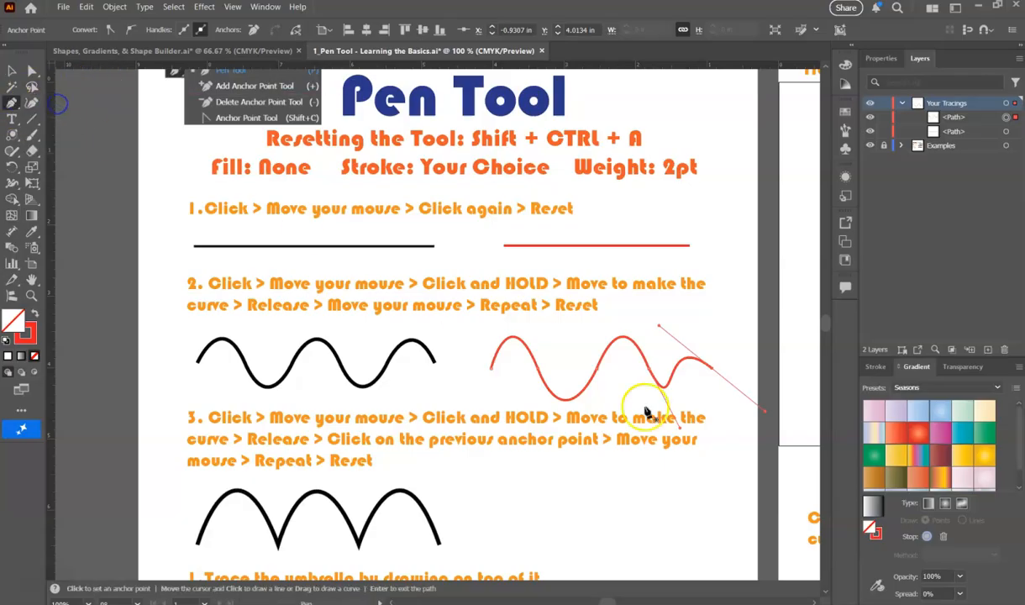
scroll(629, 394, down, 3)
scroll(625, 403, down, 2)
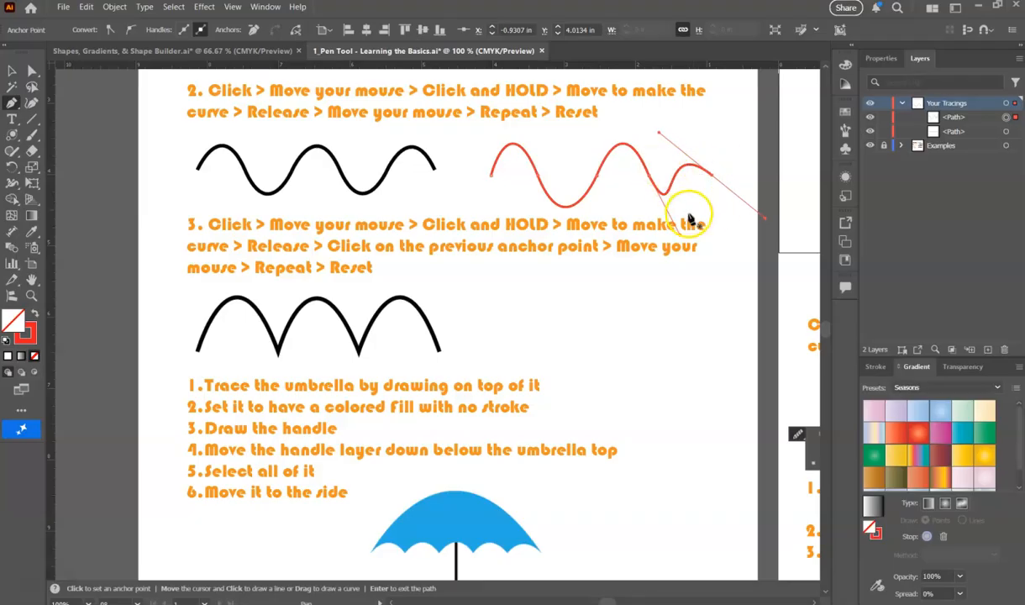
key(ctrl)
ctrl+click(624, 337)
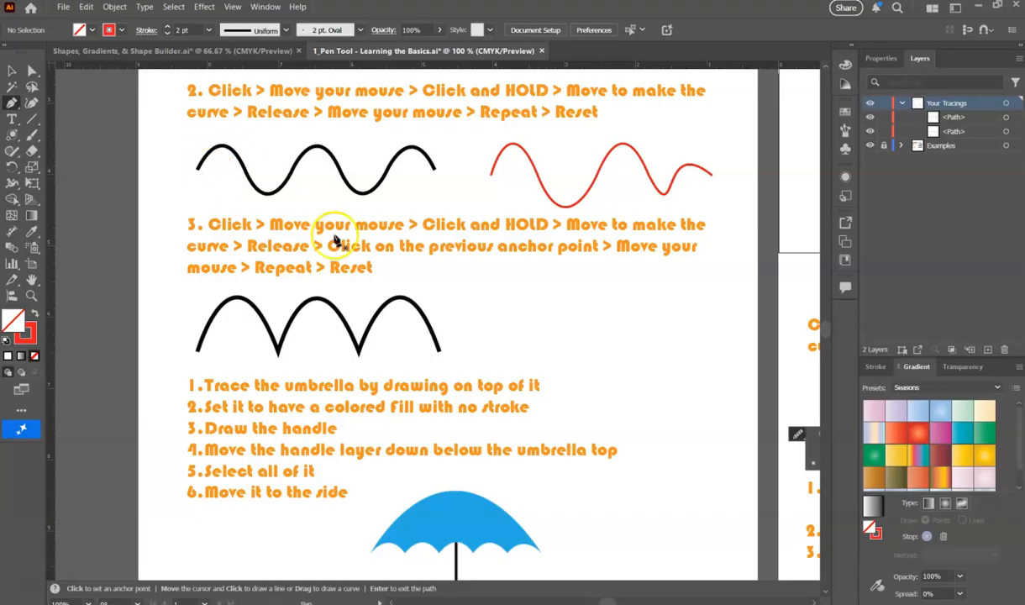
click(510, 349)
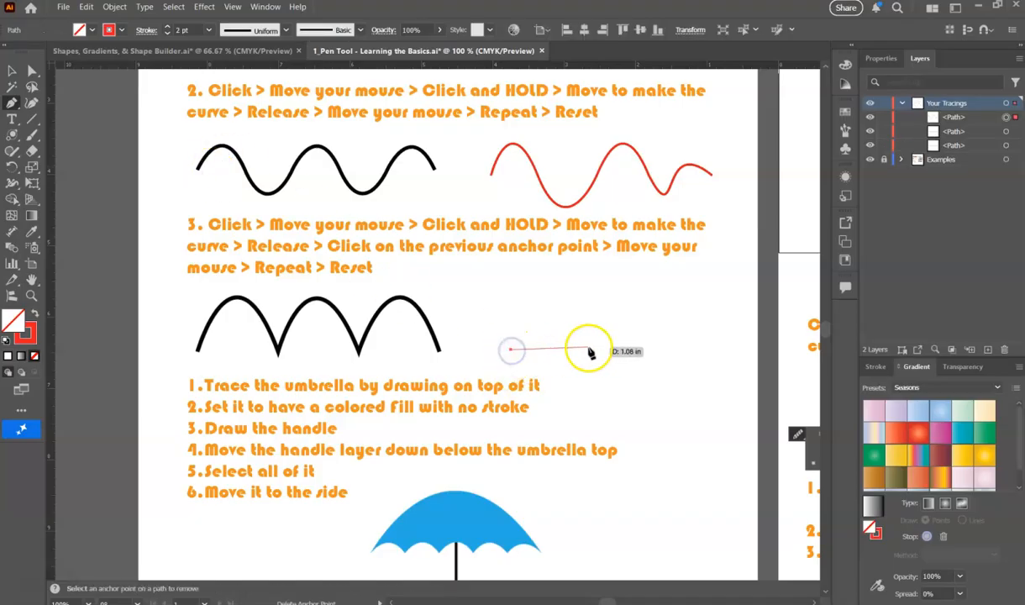
drag(589, 349, 652, 468)
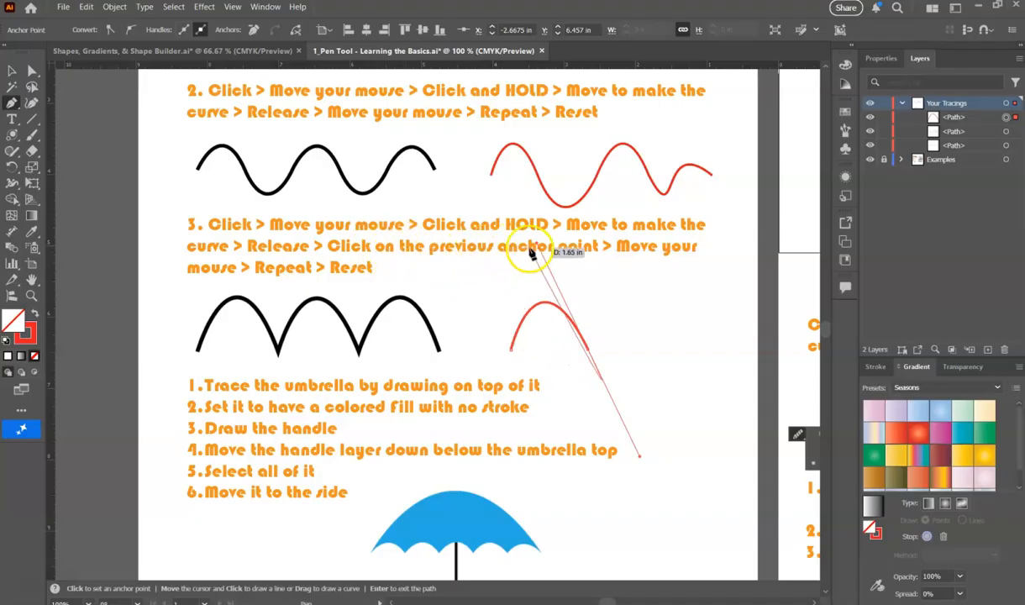
click(591, 355)
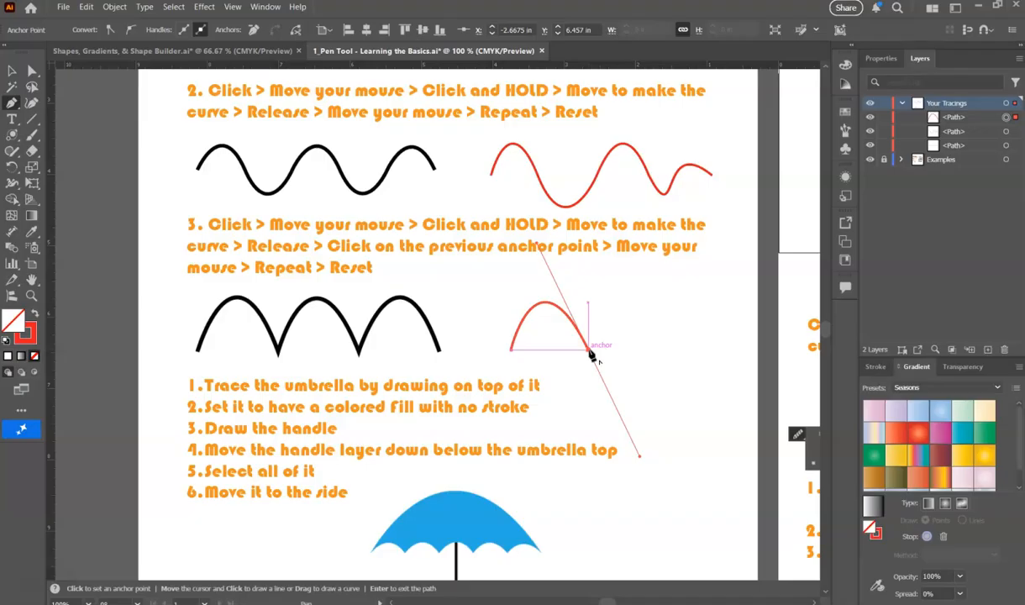
Add two more arches with a sharp corner between them to the exercise 3 path and end the path.
drag(592, 356, 696, 463)
click(654, 353)
drag(711, 349, 743, 452)
click(711, 351)
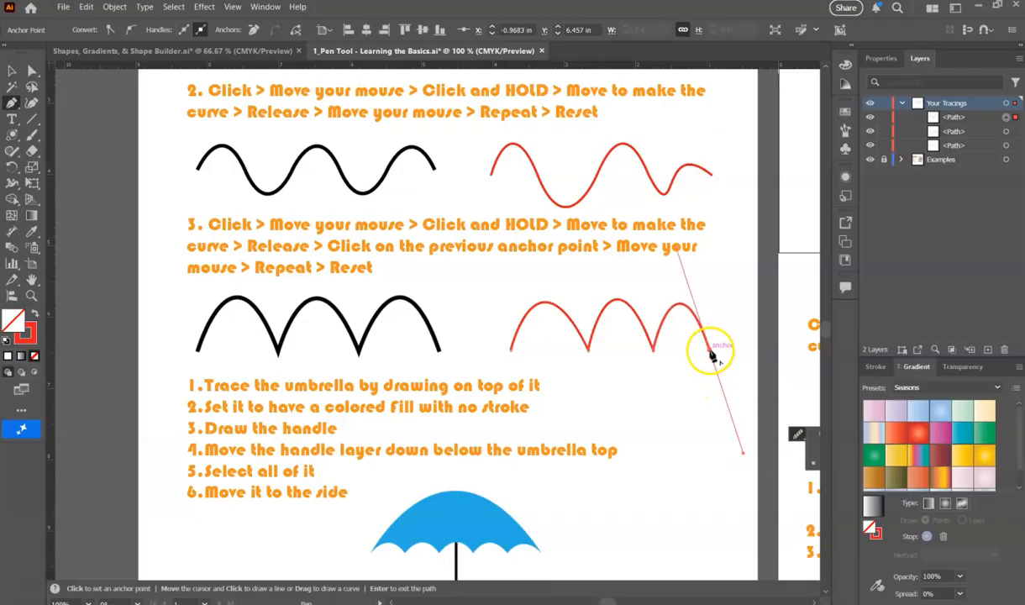
ctrl+click(705, 377)
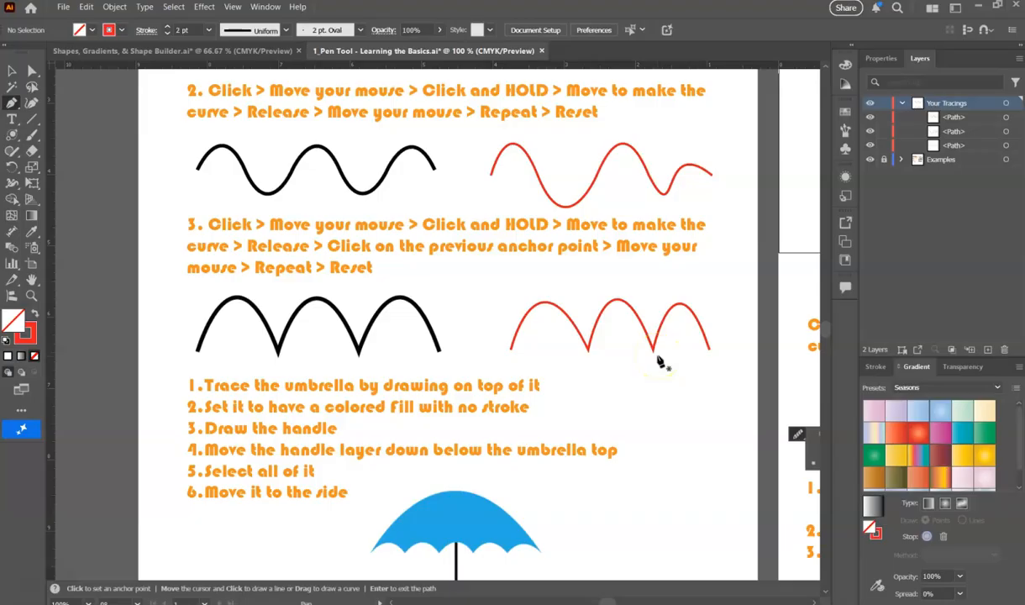
Trace the umbrella top's upper edge with the Pen tool as one curve about 2.37 in wide, spanning its two outer tips.
scroll(412, 411, down, 3)
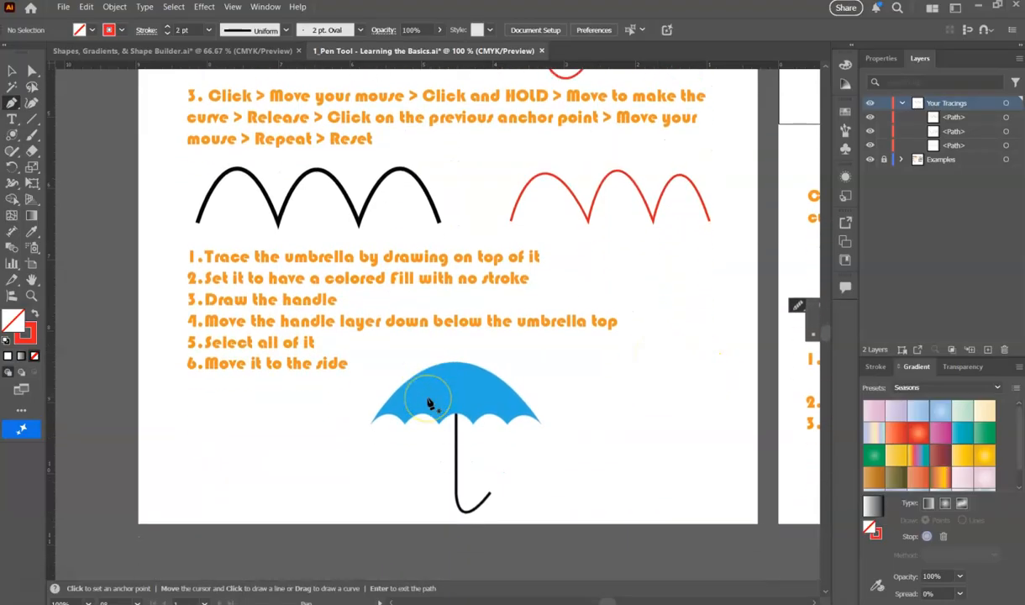
scroll(428, 403, down, 1)
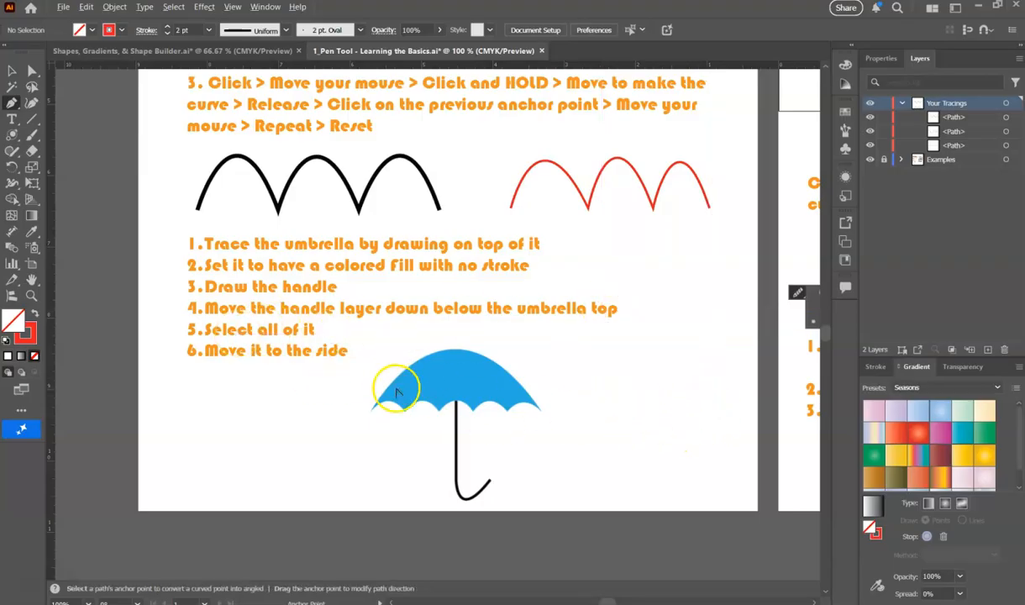
scroll(394, 383, up, 1)
scroll(521, 437, down, 2)
scroll(533, 407, up, 1)
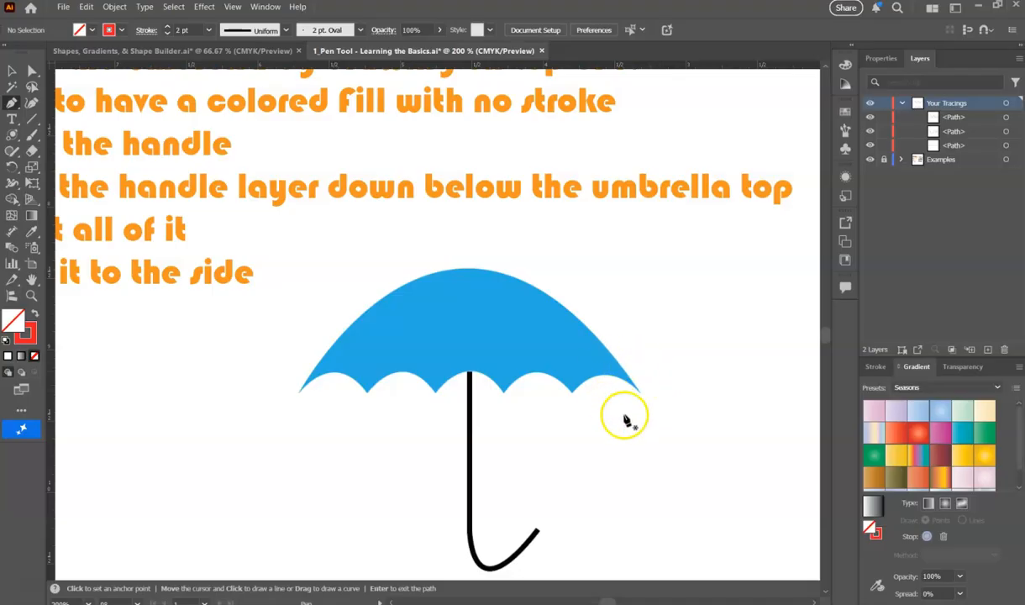
click(300, 392)
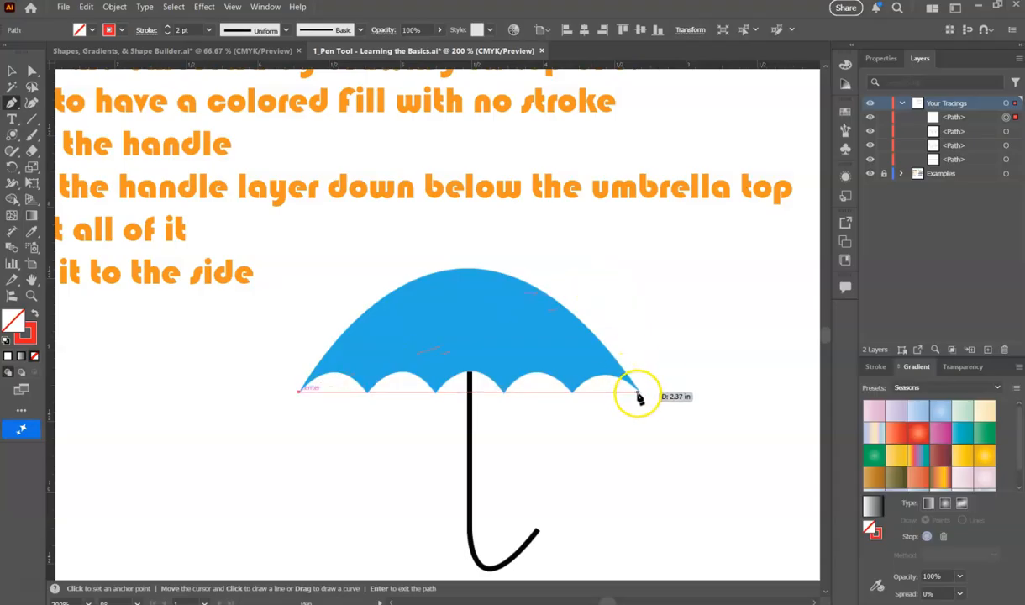
drag(640, 392, 809, 440)
key(ctrl+minus)
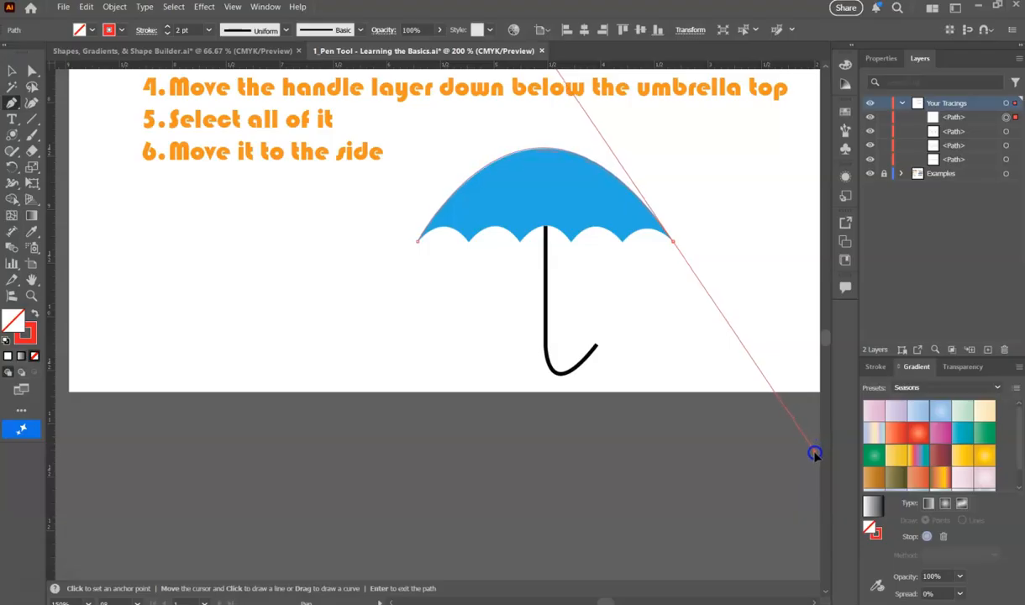
drag(814, 454, 815, 454)
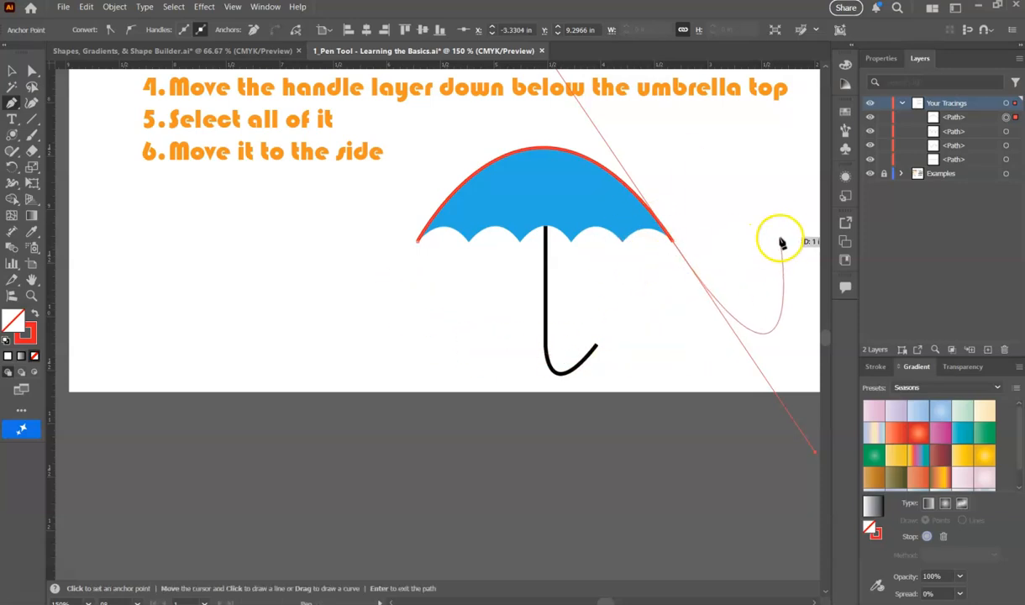
Convert the umbrella outline's right tip anchor to a corner and trace the rightmost scallop, ending it in a corner.
scroll(782, 243, up, 5)
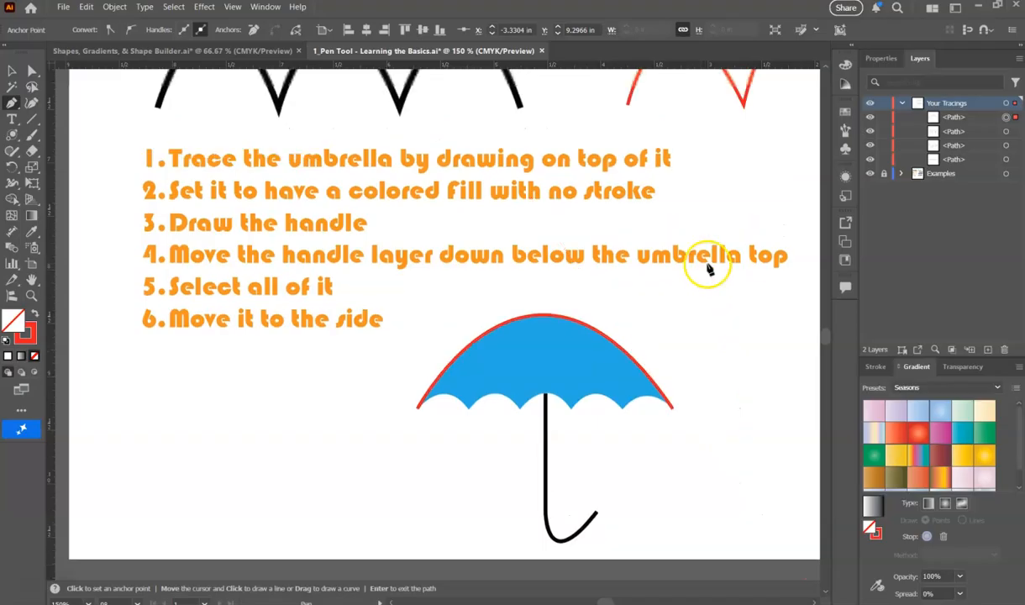
scroll(689, 235, up, 4)
scroll(731, 277, down, 3)
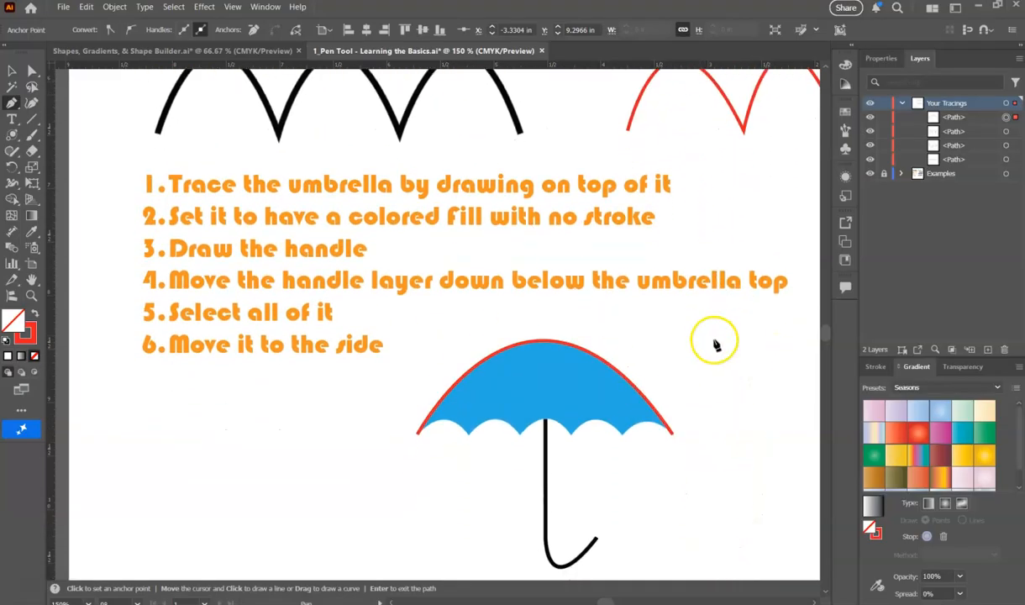
click(674, 436)
scroll(580, 489, up, 1)
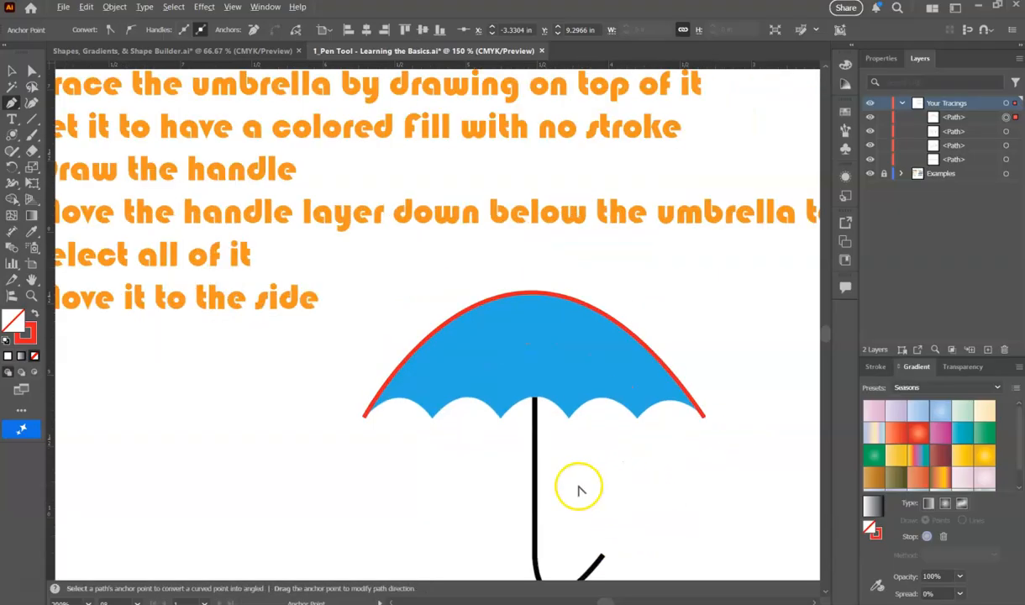
scroll(580, 489, up, 1)
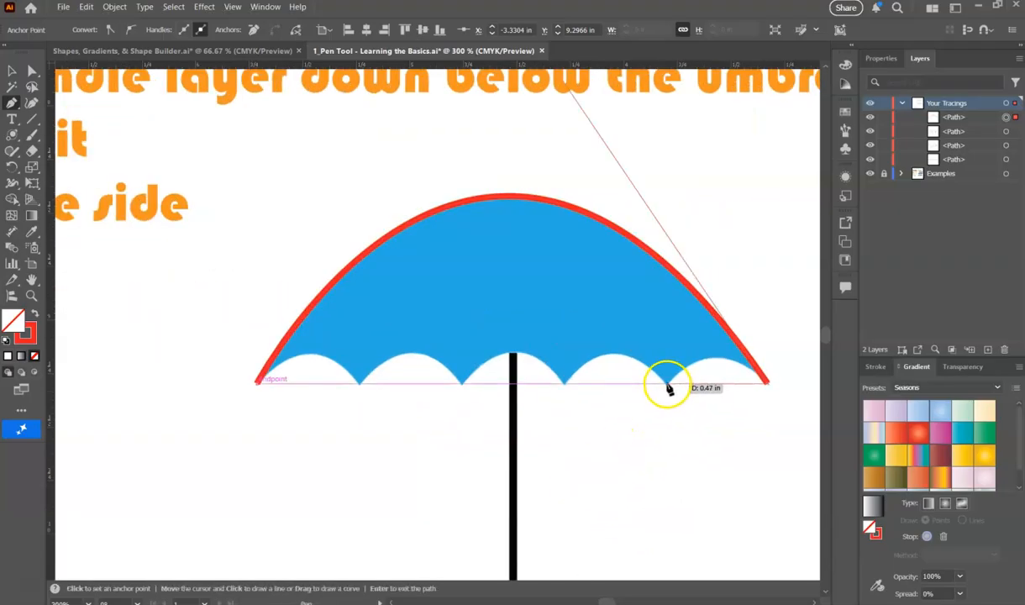
drag(669, 388, 649, 402)
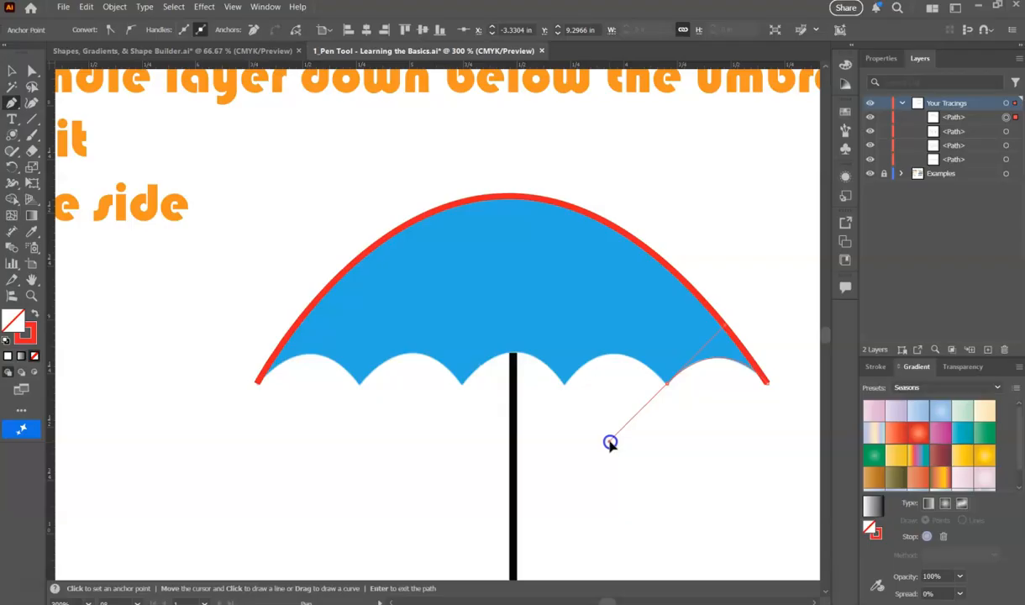
drag(610, 444, 611, 439)
click(669, 385)
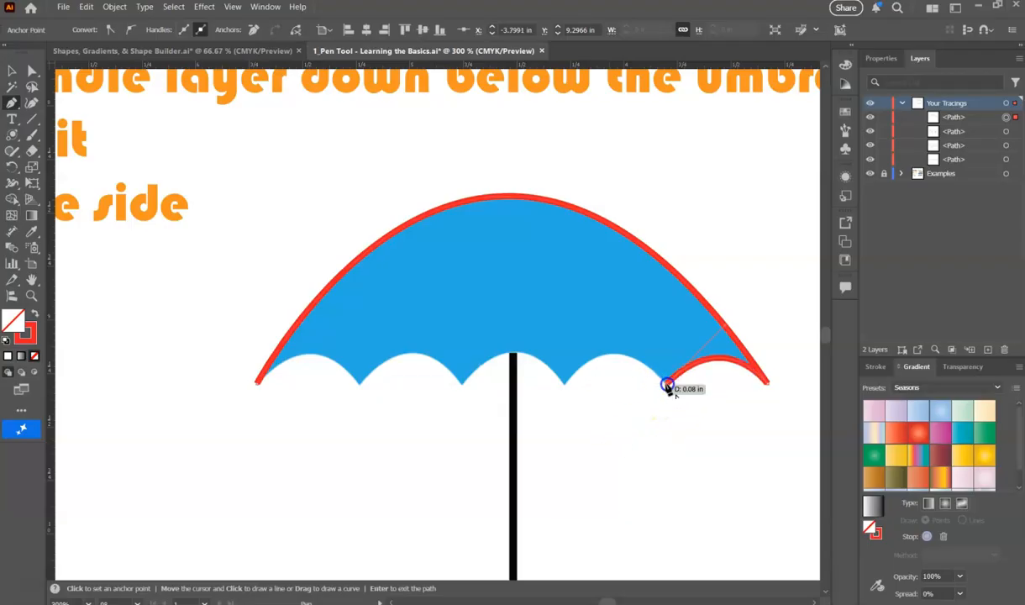
Trace the remaining four scallops from right to left with sharp corners between them, close the outline at the left tip, and deselect it.
click(565, 386)
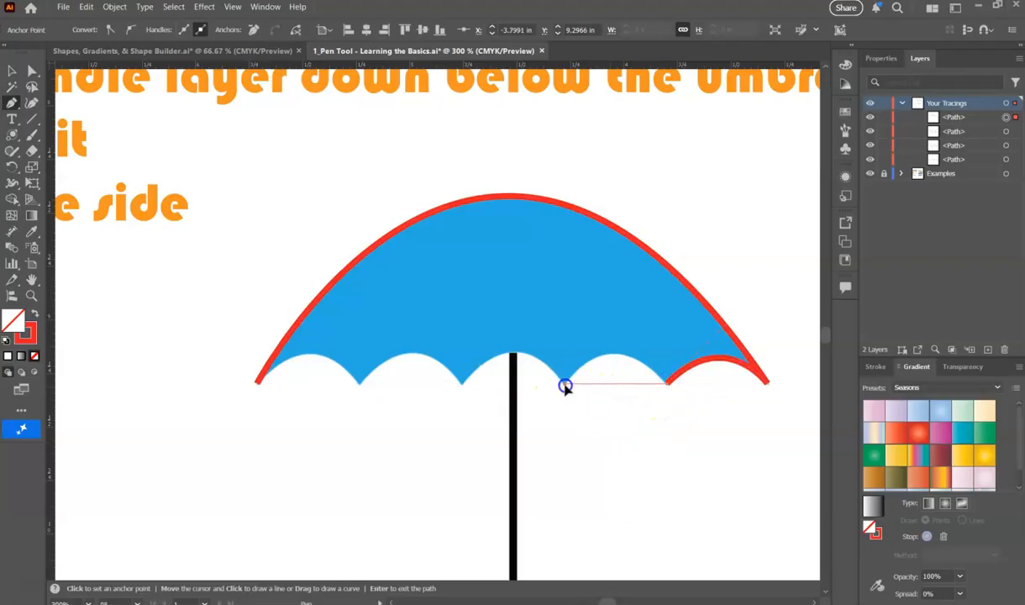
drag(514, 454, 513, 452)
click(565, 386)
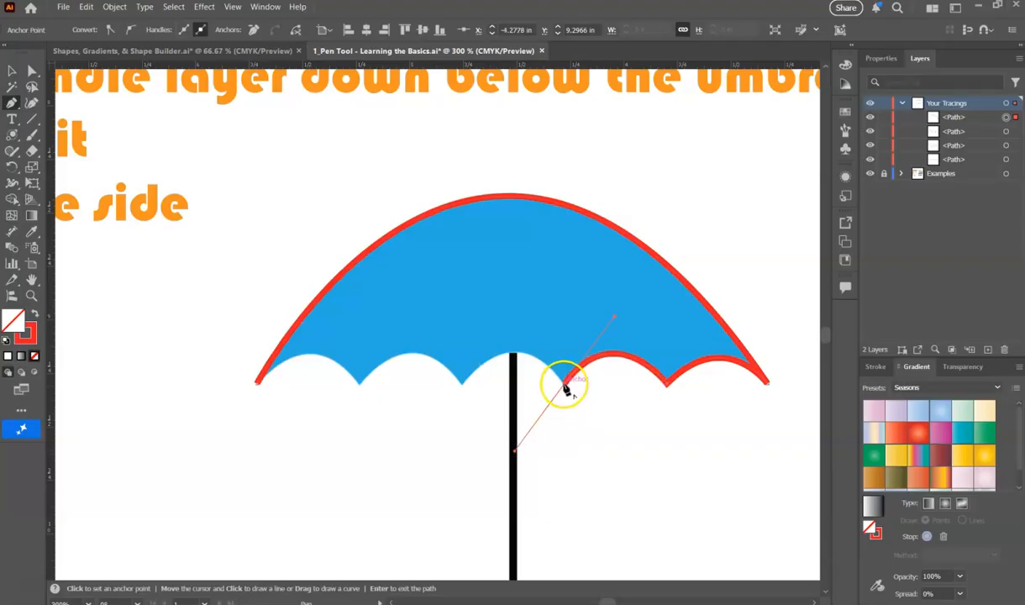
drag(463, 387, 452, 397)
drag(399, 436, 404, 454)
click(463, 386)
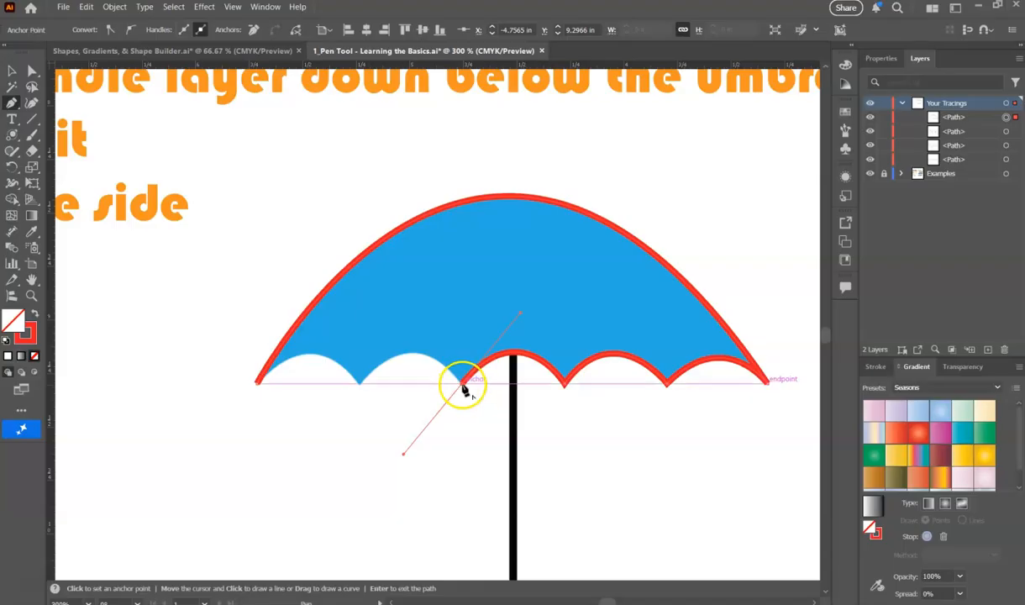
drag(359, 382, 259, 384)
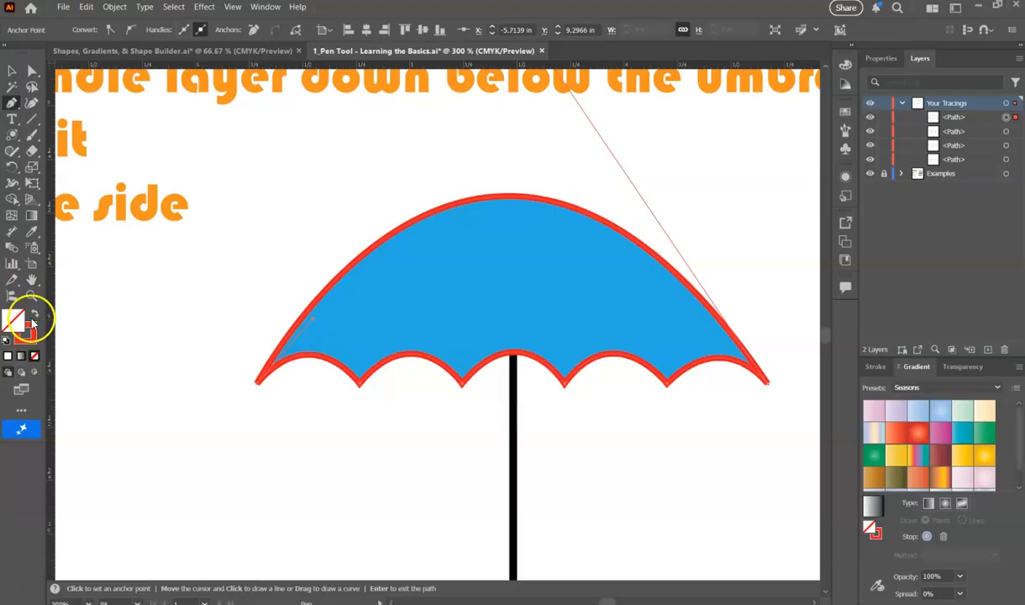
key(Return)
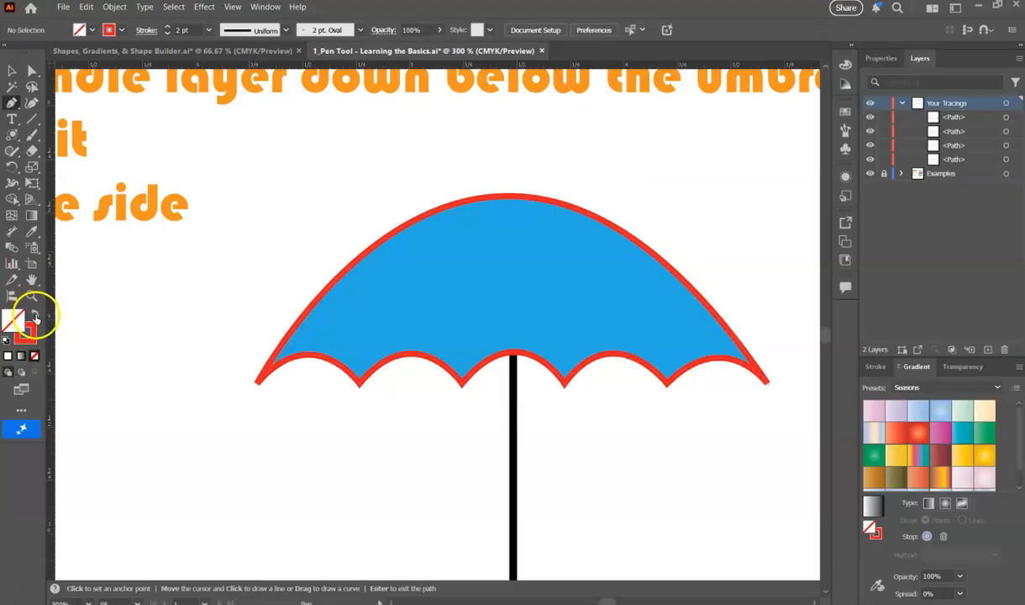
Draw a small test arch with red fill and no stroke left of the umbrella handle, cutting a scallop into its underside.
click(35, 314)
click(168, 501)
drag(334, 473, 435, 558)
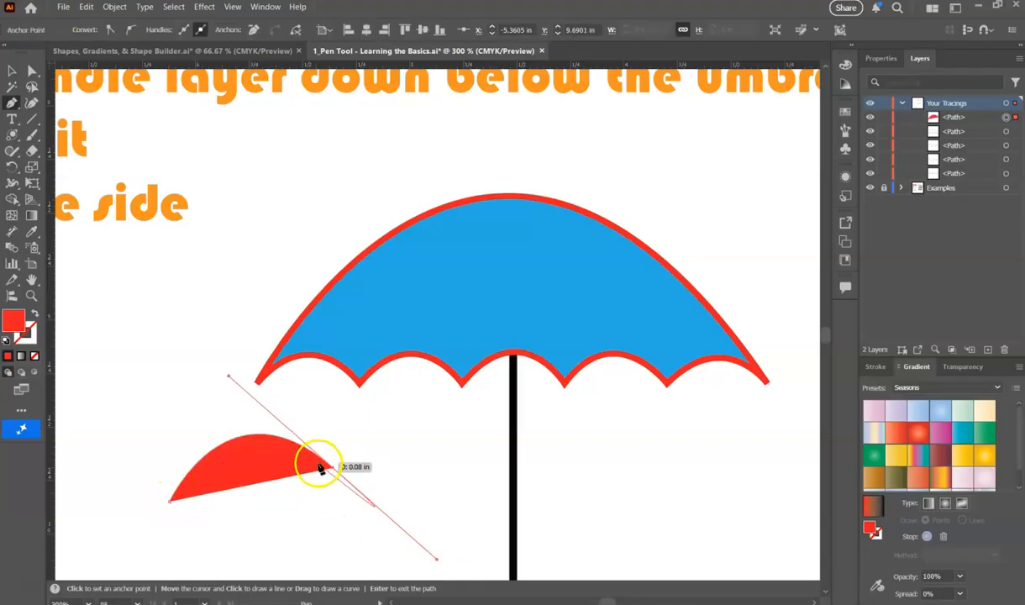
click(334, 471)
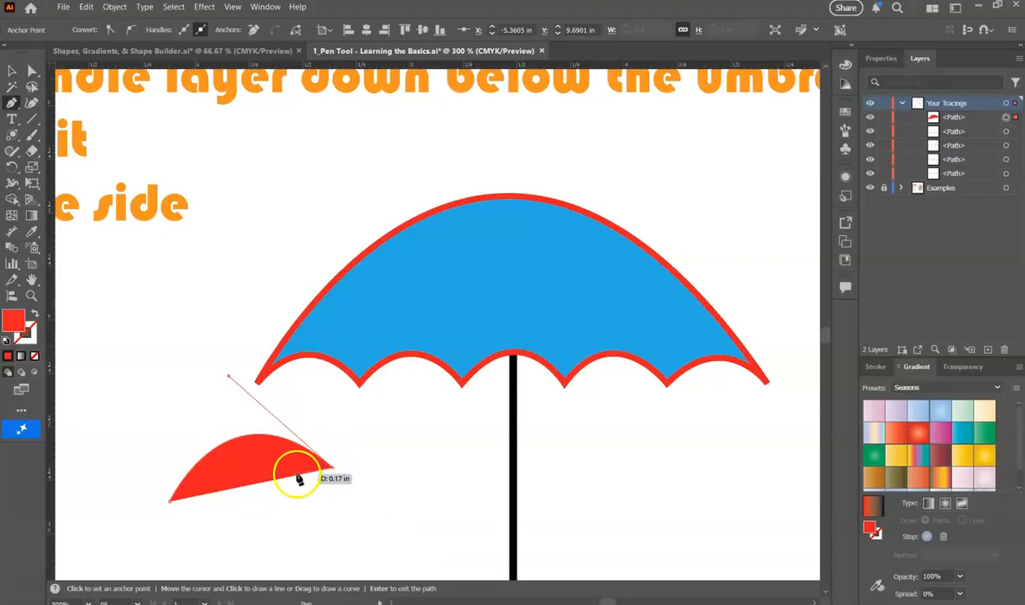
click(291, 477)
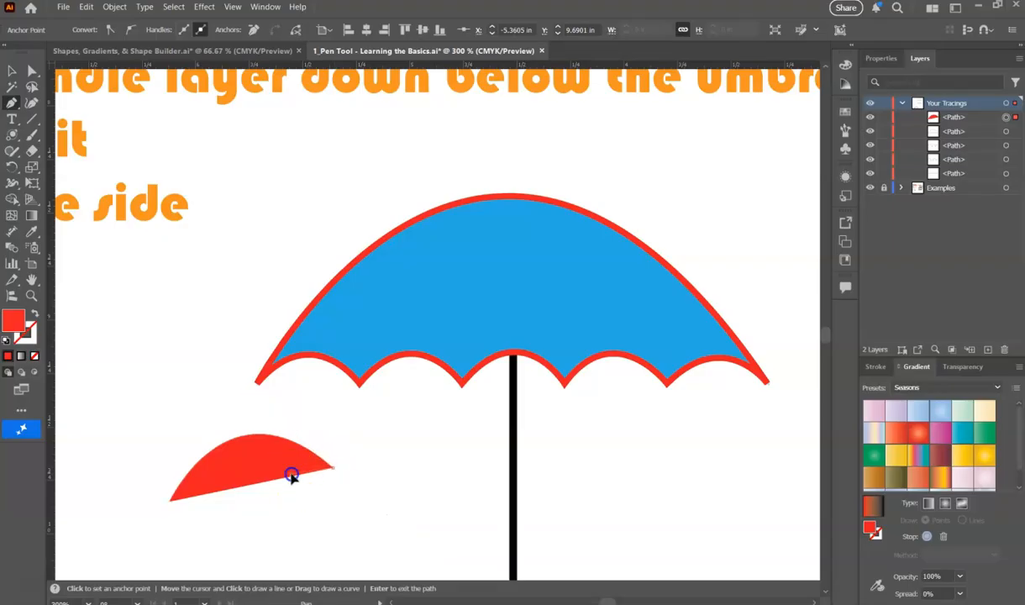
click(290, 482)
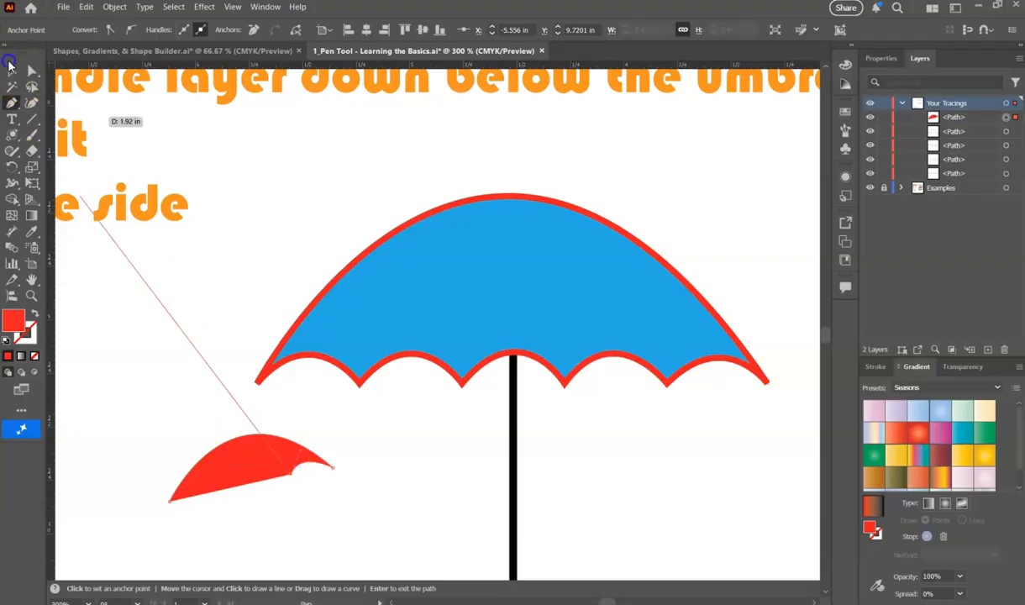
Delete the red-filled test shape left of the umbrella handle.
click(11, 69)
click(240, 445)
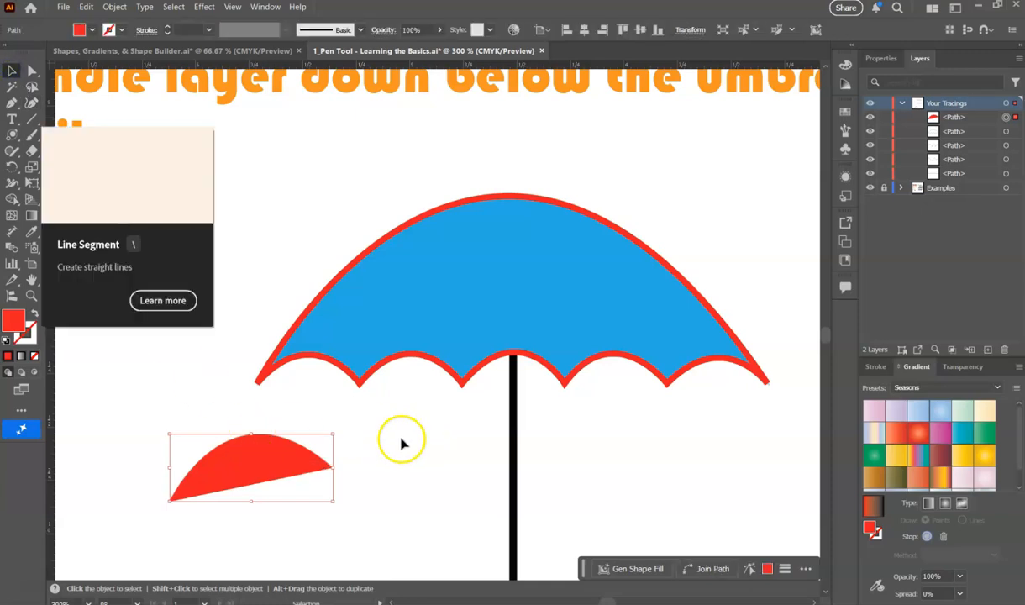
key(Delete)
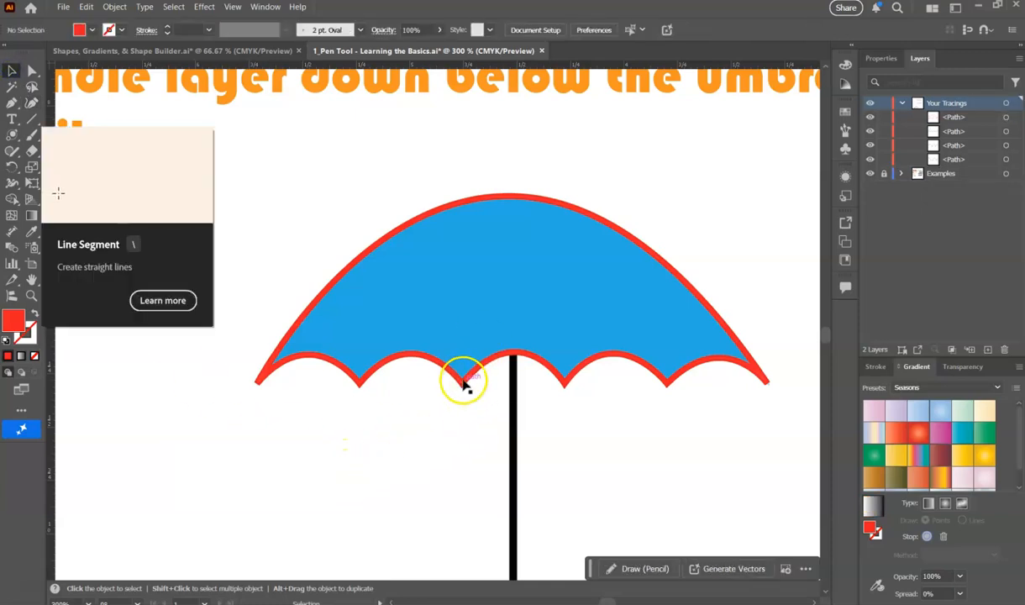
Swap the fill and stroke of the traced umbrella top so it has a red fill and no stroke, and deselect it.
click(463, 384)
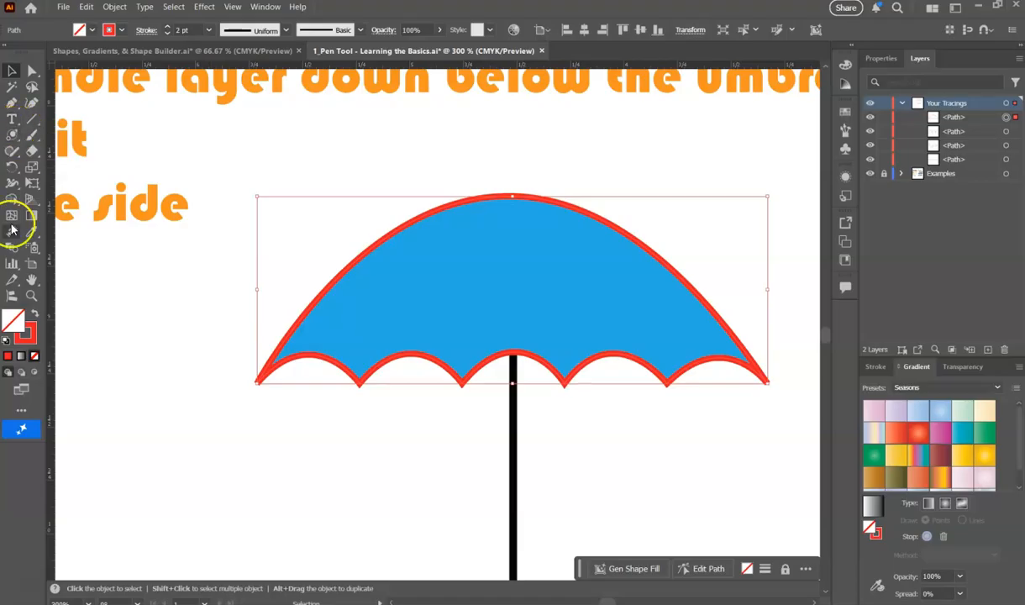
click(35, 316)
click(384, 469)
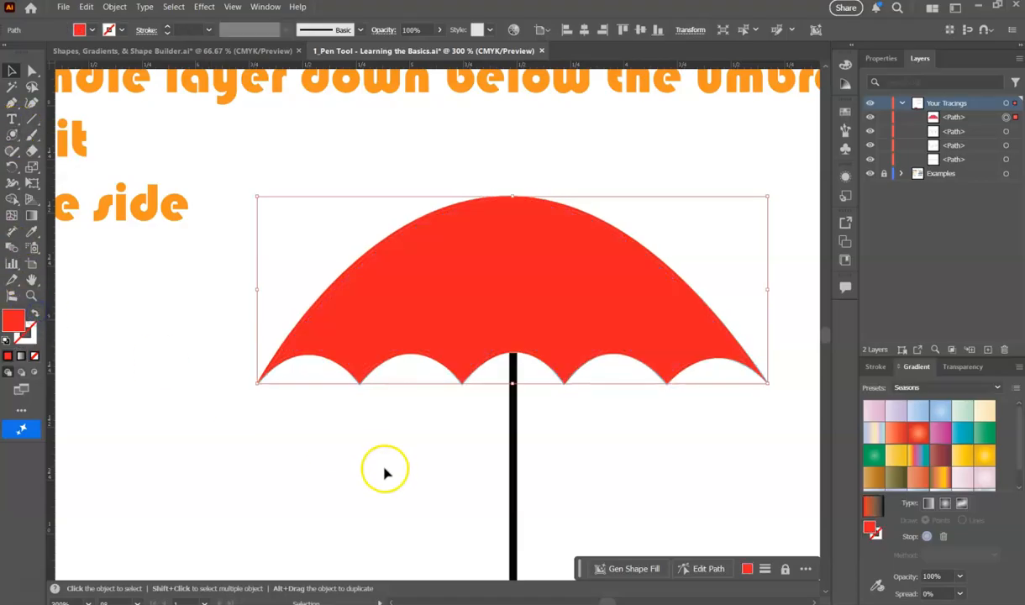
Trace the handle with no fill and a red stroke, using a straight shaft about 1.19 in long that starts inside the umbrella top and a curved hook.
scroll(439, 445, down, 3)
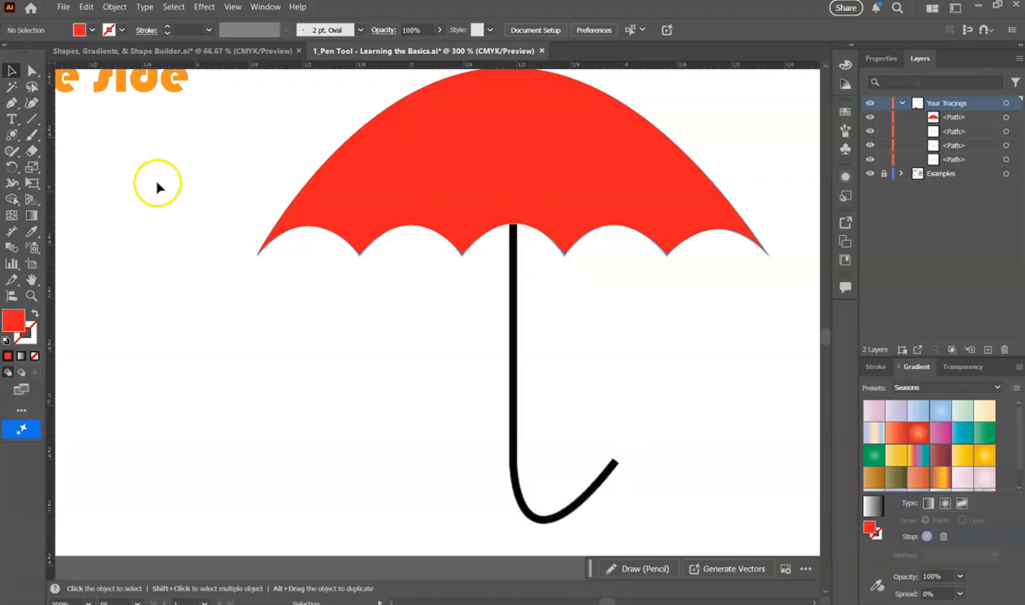
click(35, 314)
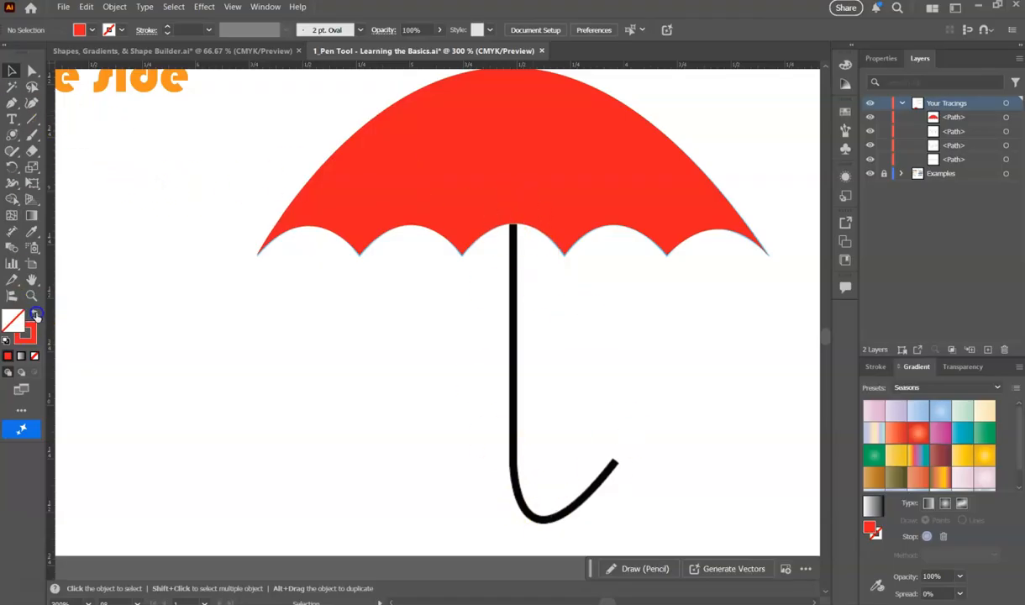
click(13, 103)
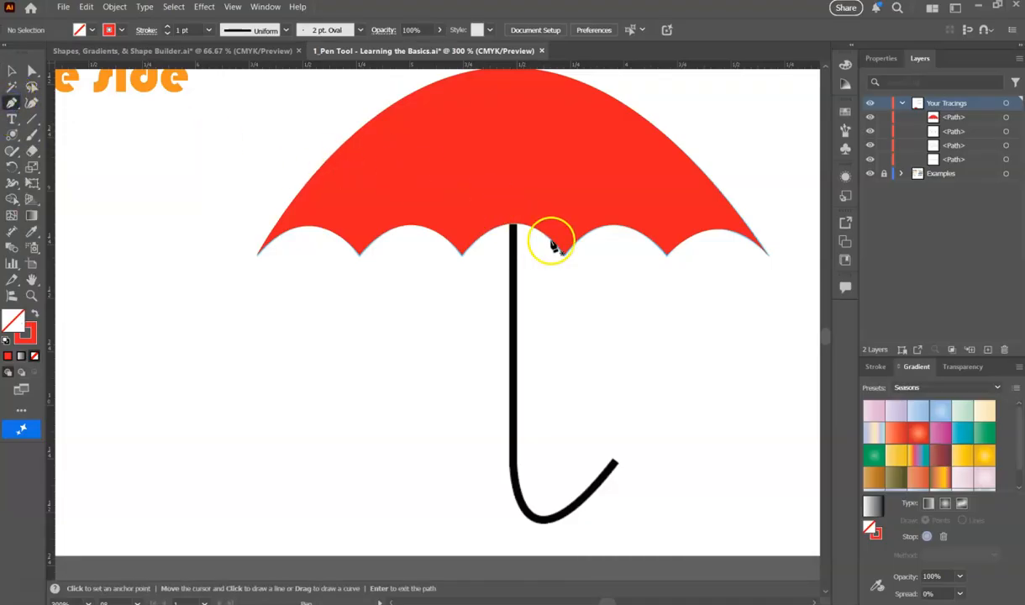
click(512, 208)
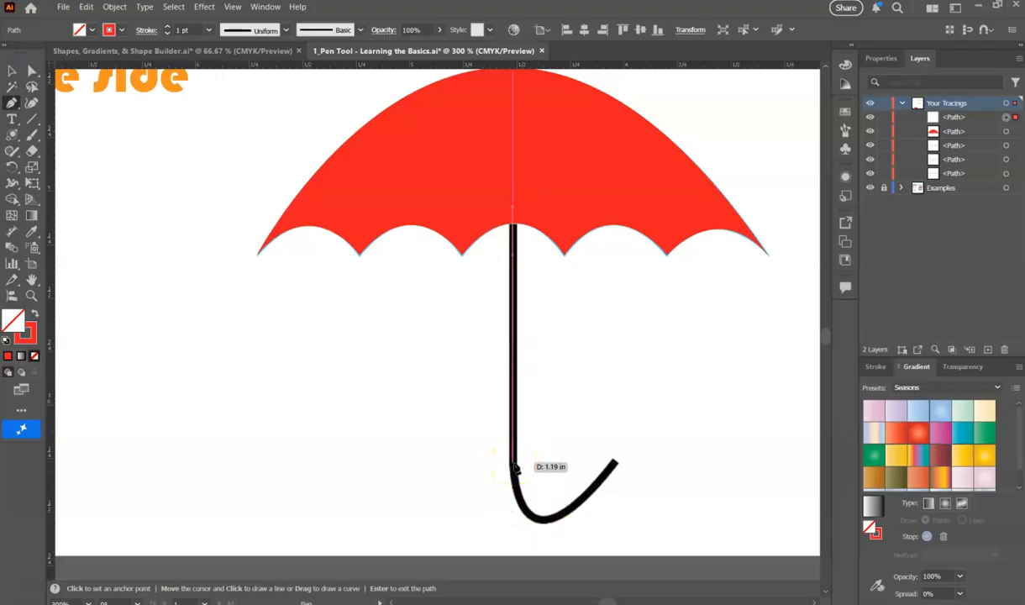
click(513, 461)
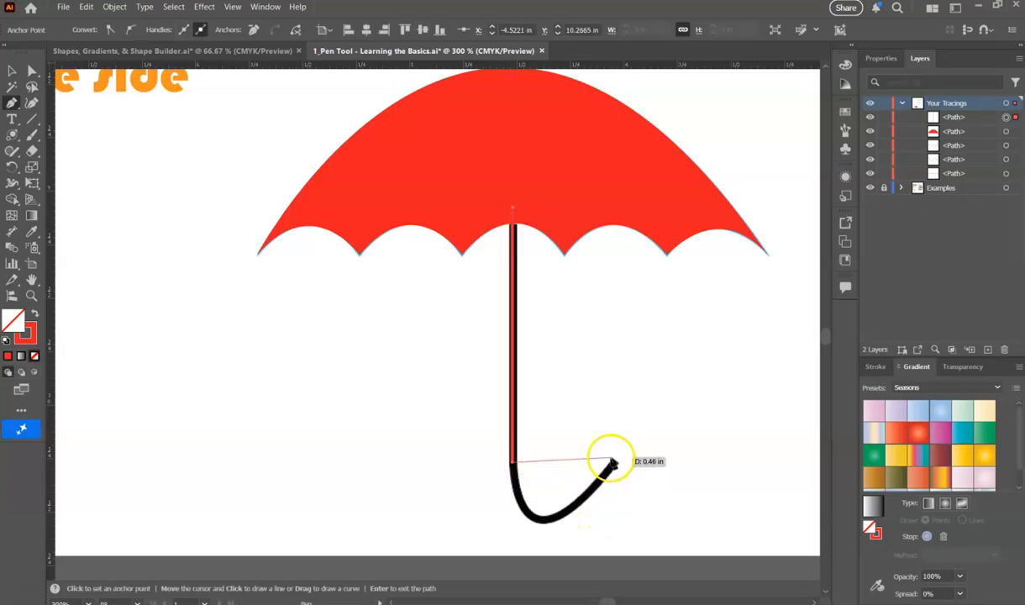
drag(616, 464, 716, 327)
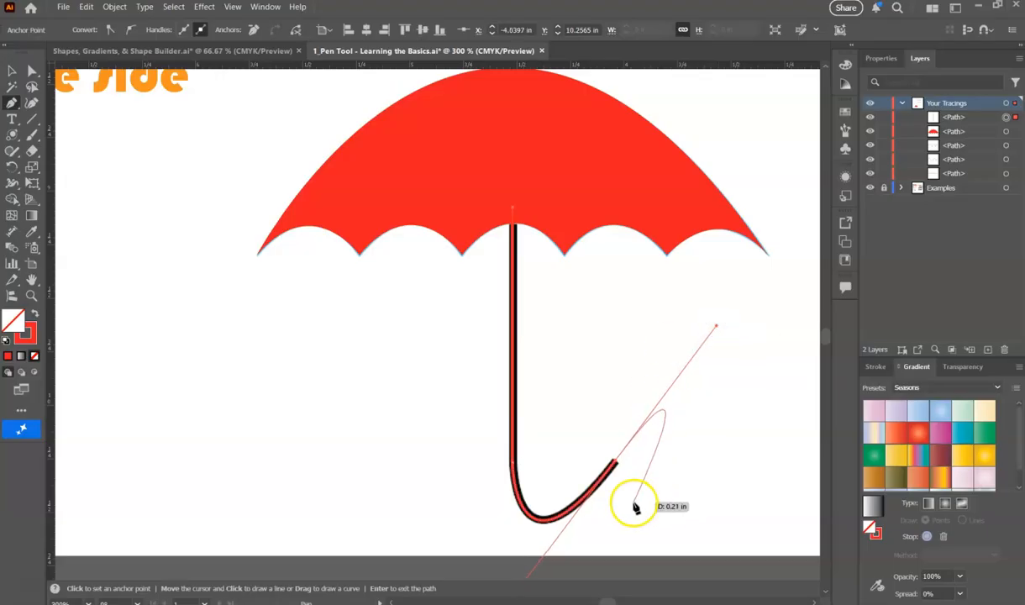
click(14, 73)
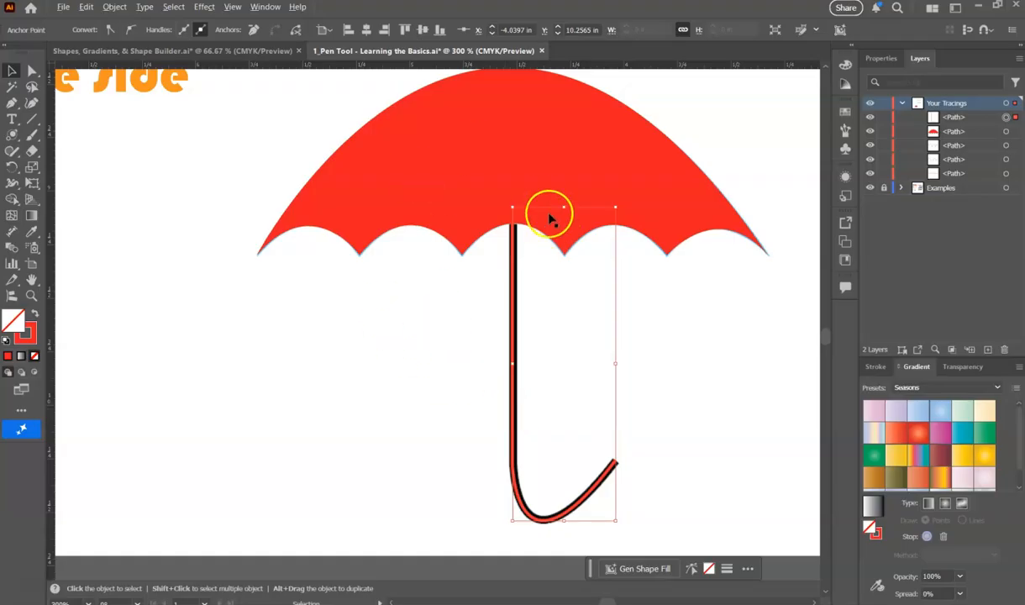
click(332, 444)
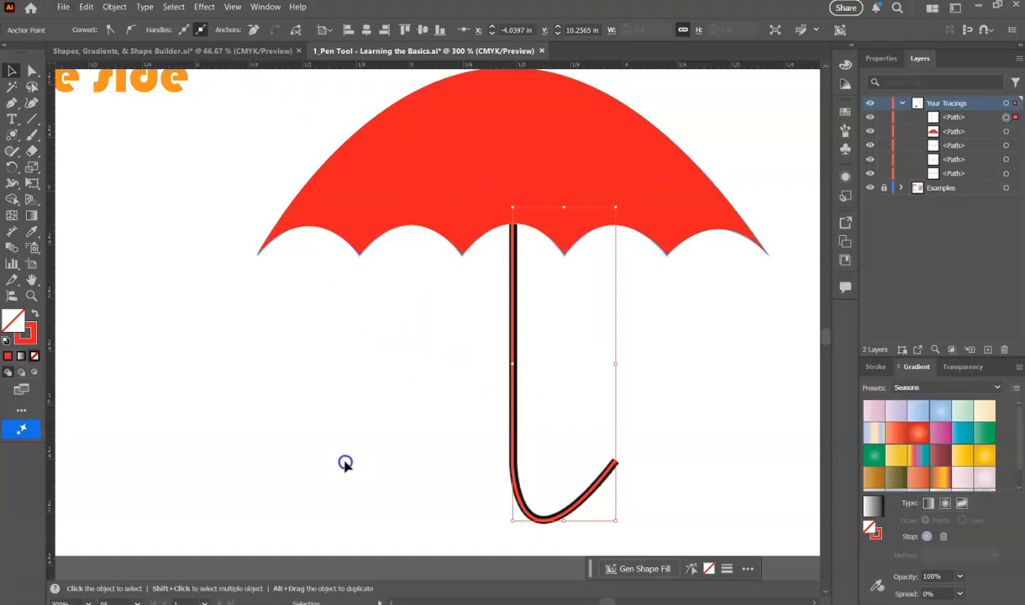
Set the traced handle's stroke color to black and deselect it.
click(515, 331)
click(108, 29)
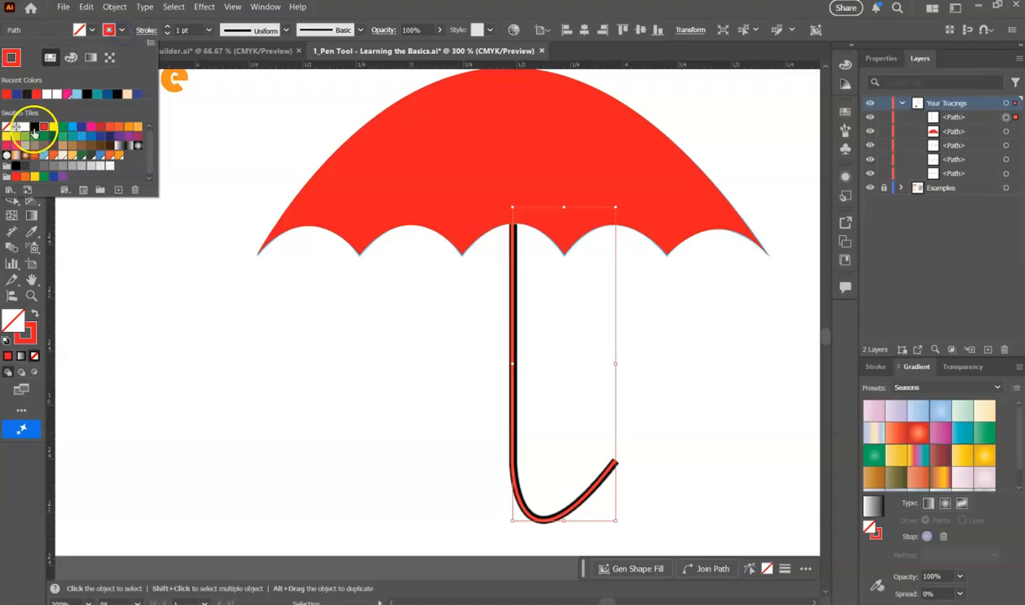
click(35, 127)
click(321, 368)
click(430, 388)
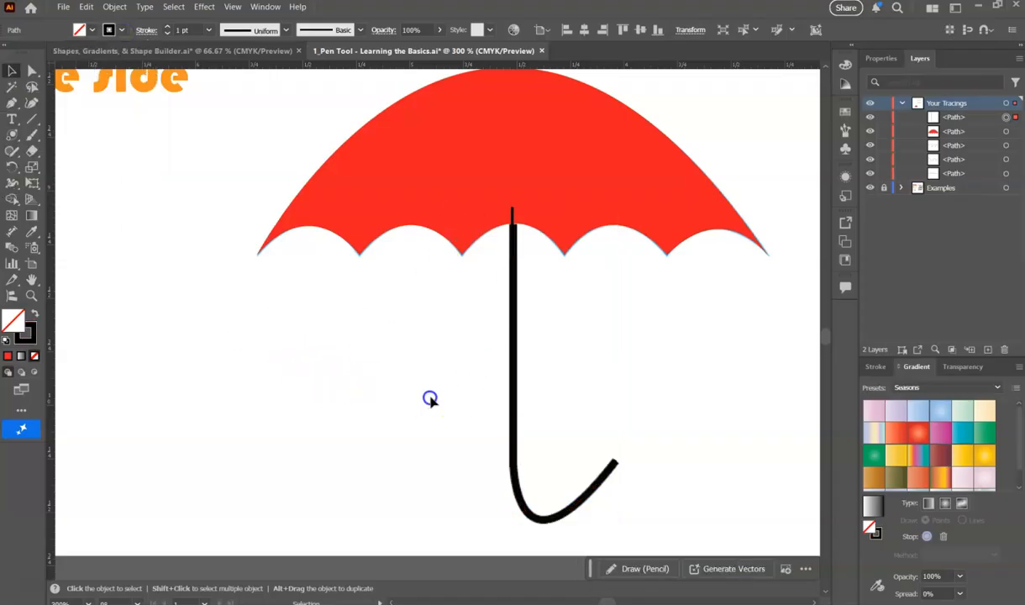
Select the traced umbrella top and handle together, move them beside the blue example umbrella on its right, and deselect them.
scroll(525, 204, up, 5)
scroll(479, 228, down, 7)
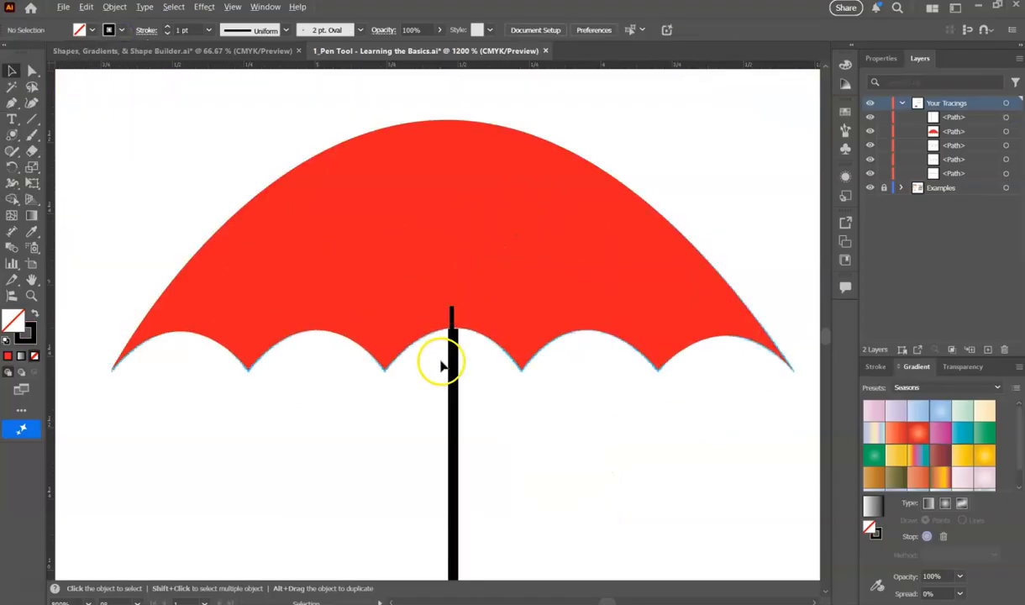
drag(422, 312, 423, 314)
scroll(298, 419, down, 4)
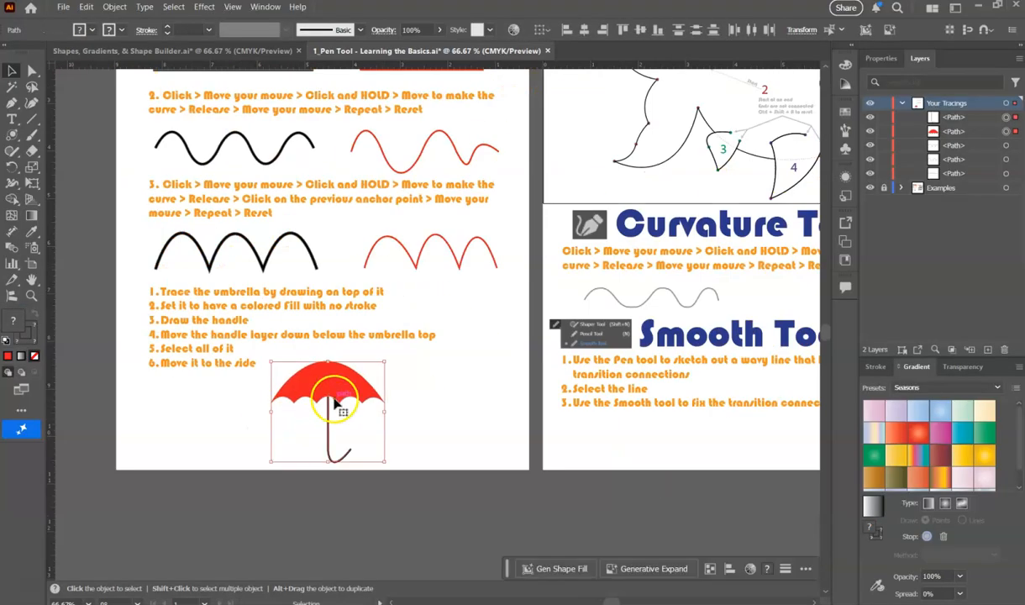
drag(340, 384, 462, 378)
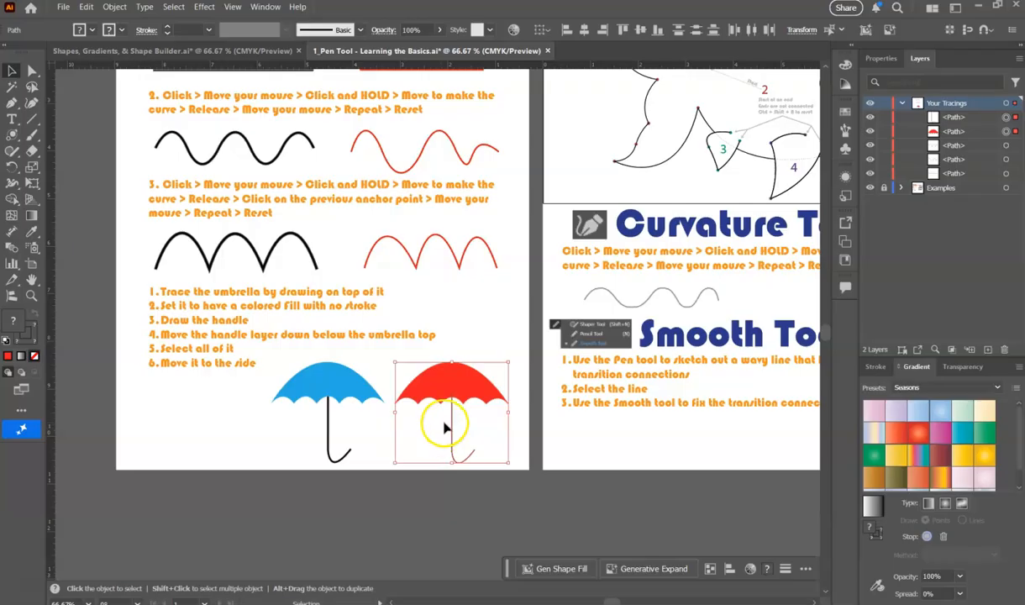
click(387, 413)
Move the handle path below the umbrella top in the layer order and shift the red top slightly to the left.
scroll(460, 412, up, 3)
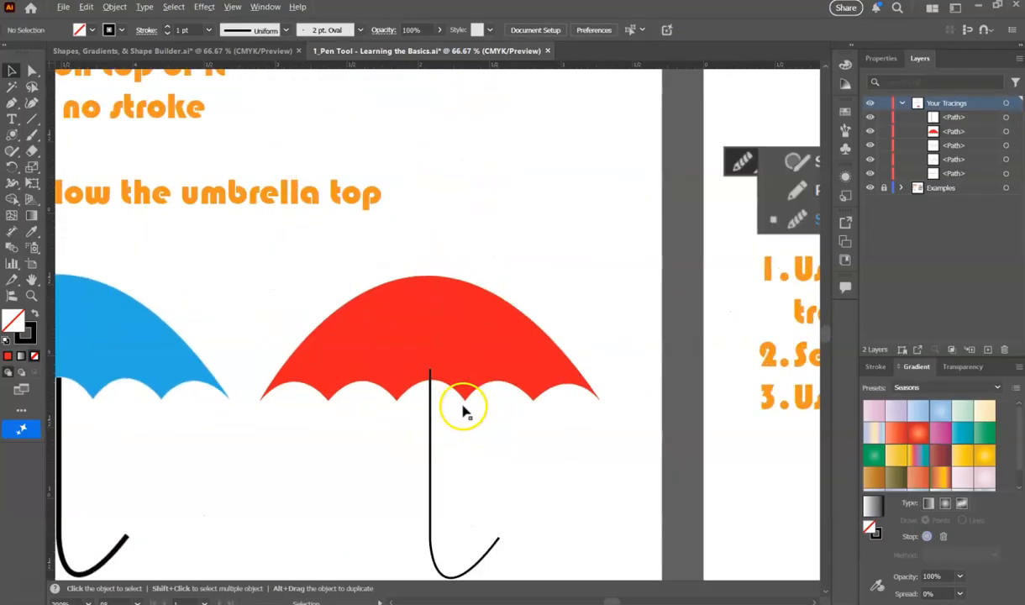
scroll(462, 412, up, 3)
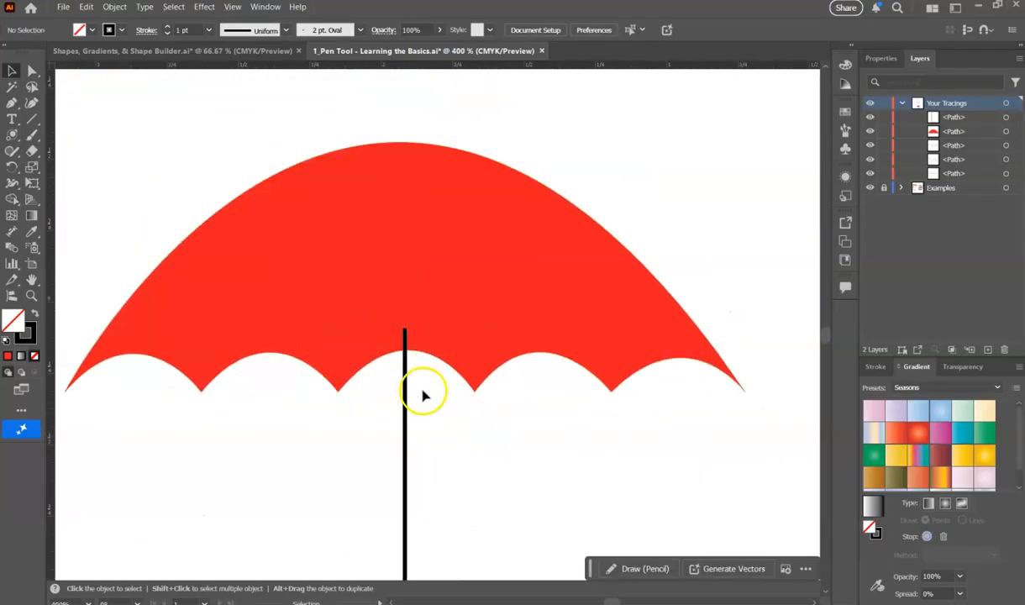
click(948, 120)
drag(947, 119, 948, 142)
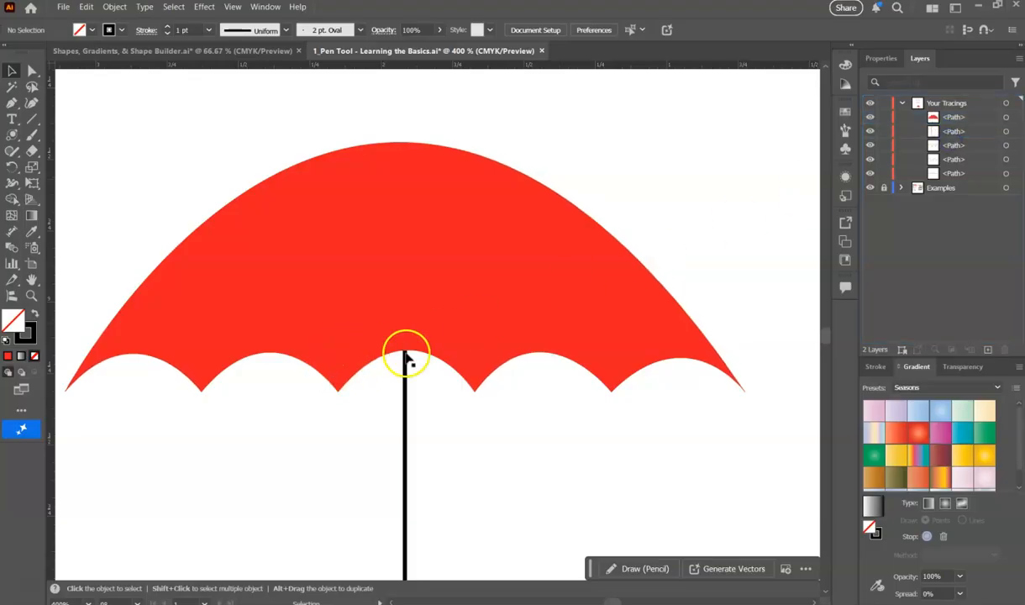
mouse_move(458, 325)
mouse_down()
mouse_move(453, 291)
mouse_move(453, 327)
mouse_up()
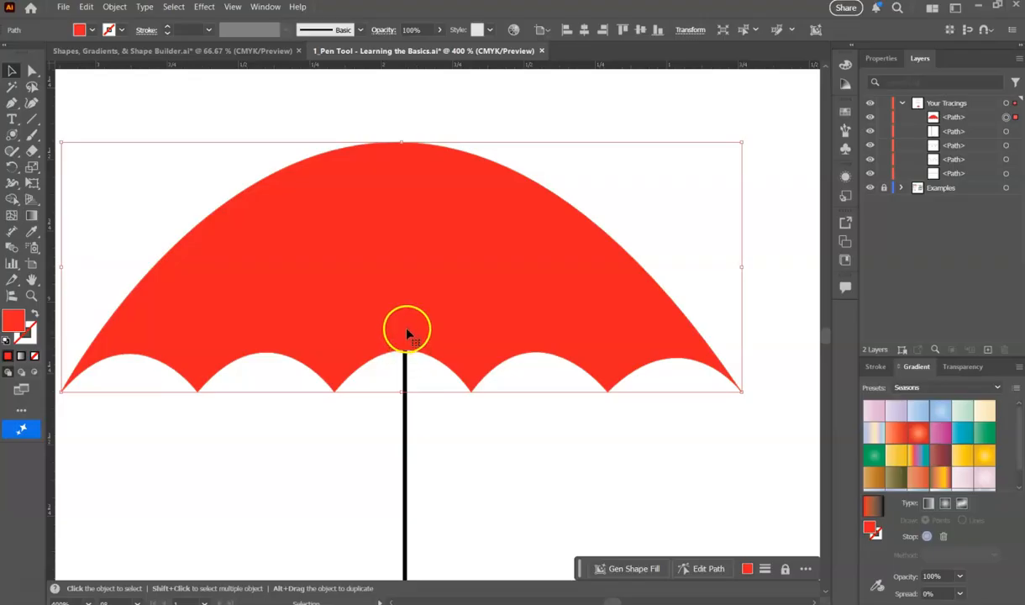
click(430, 459)
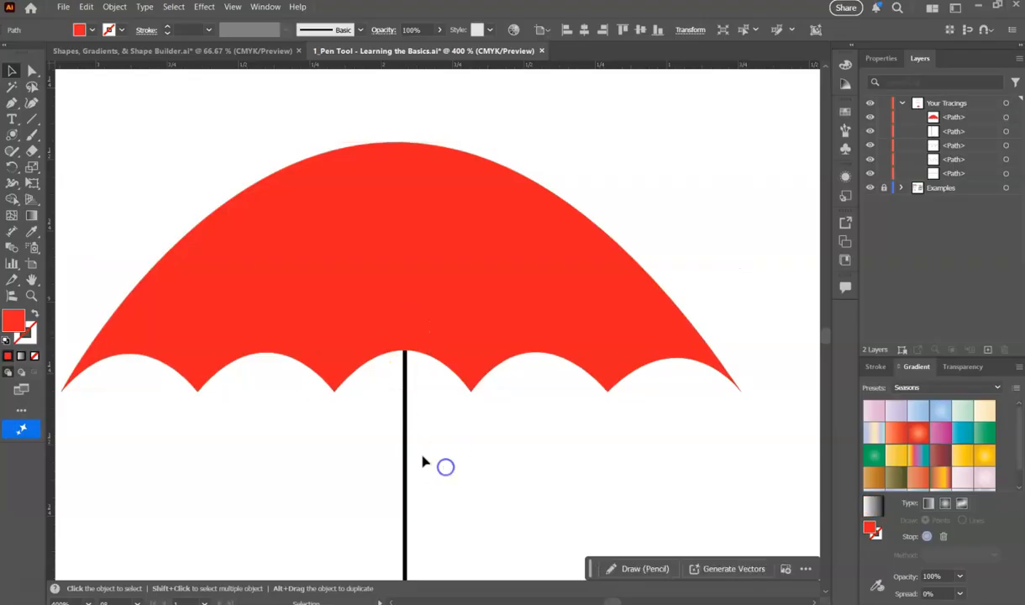
Activate the Pen tool for tracing the fish and swap fill and stroke so new paths have no fill and a red stroke.
scroll(424, 458, down, 5)
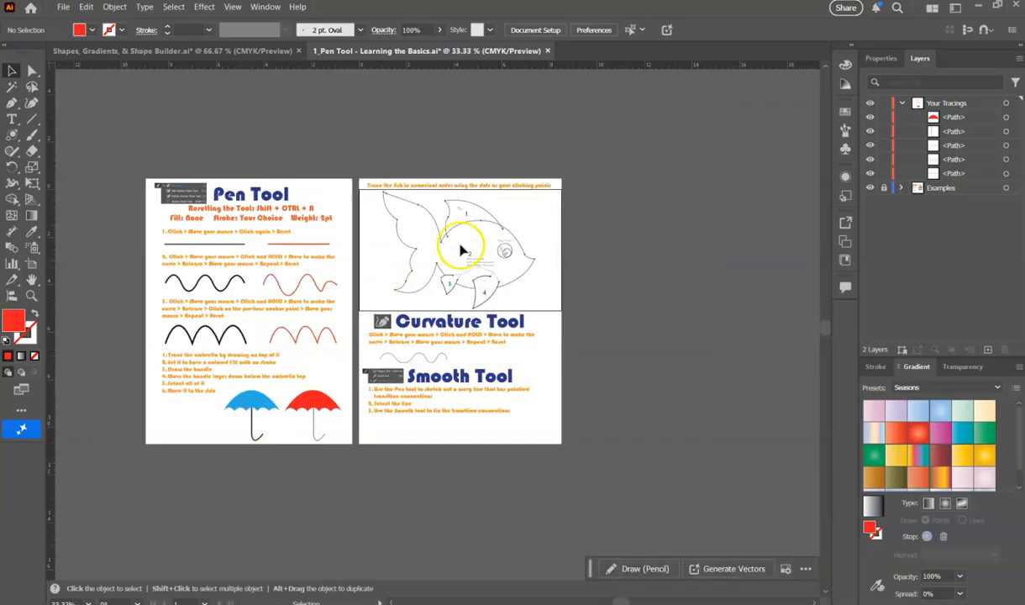
scroll(465, 244, up, 3)
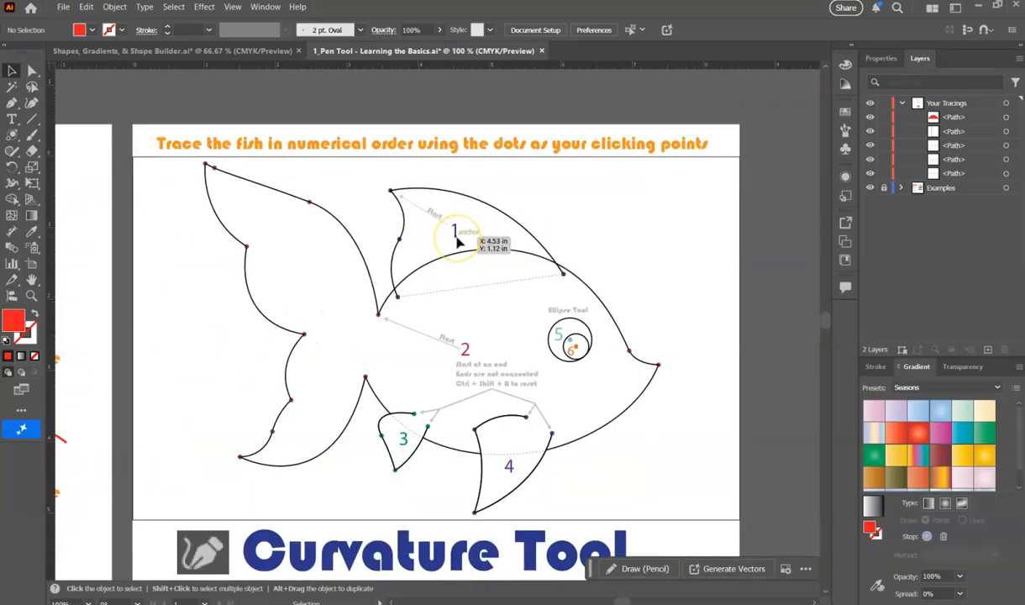
click(368, 195)
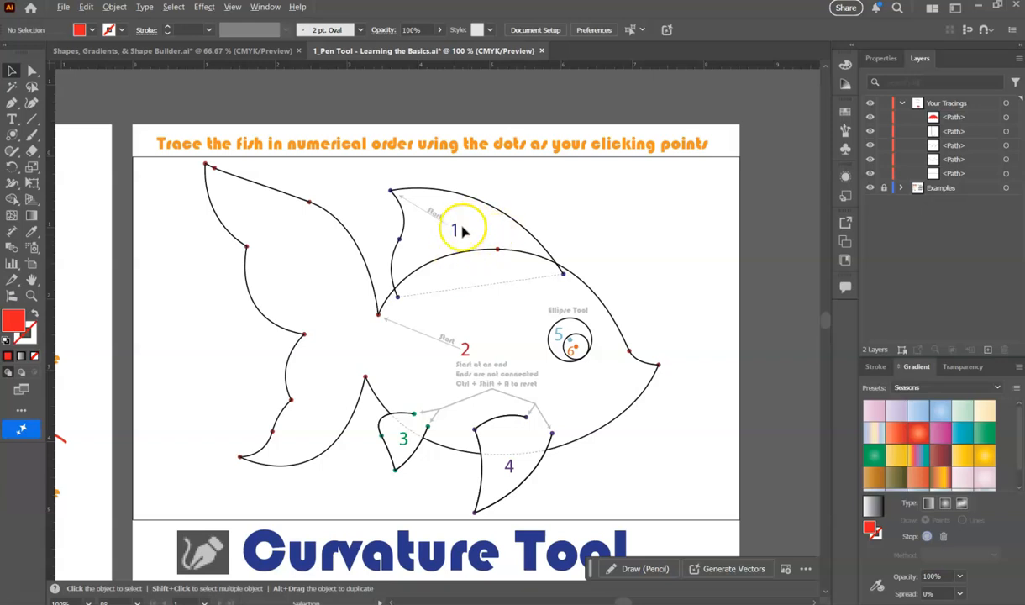
scroll(462, 231, up, 2)
scroll(462, 231, up, 1)
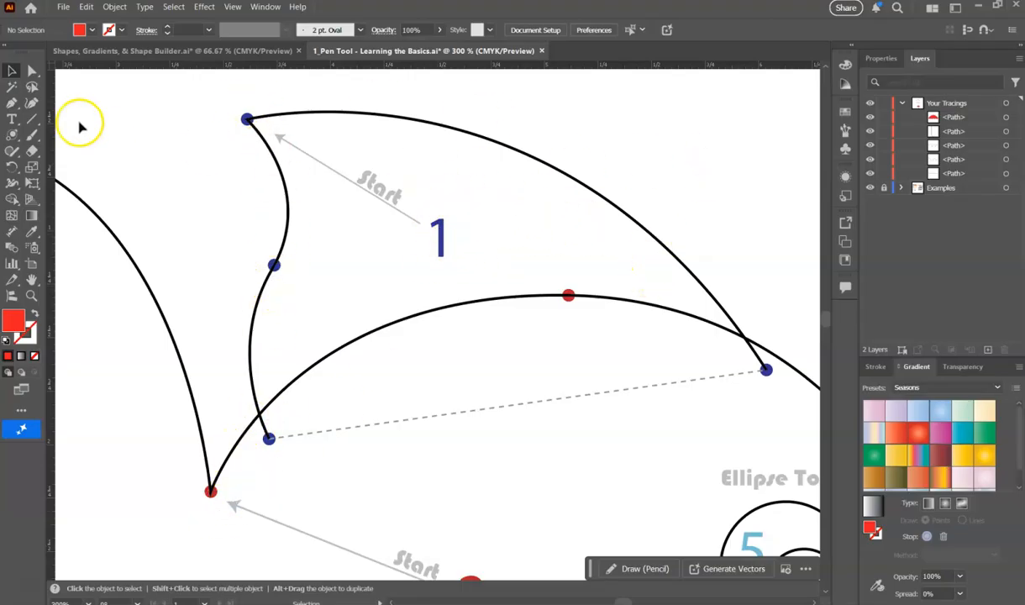
click(19, 105)
click(35, 313)
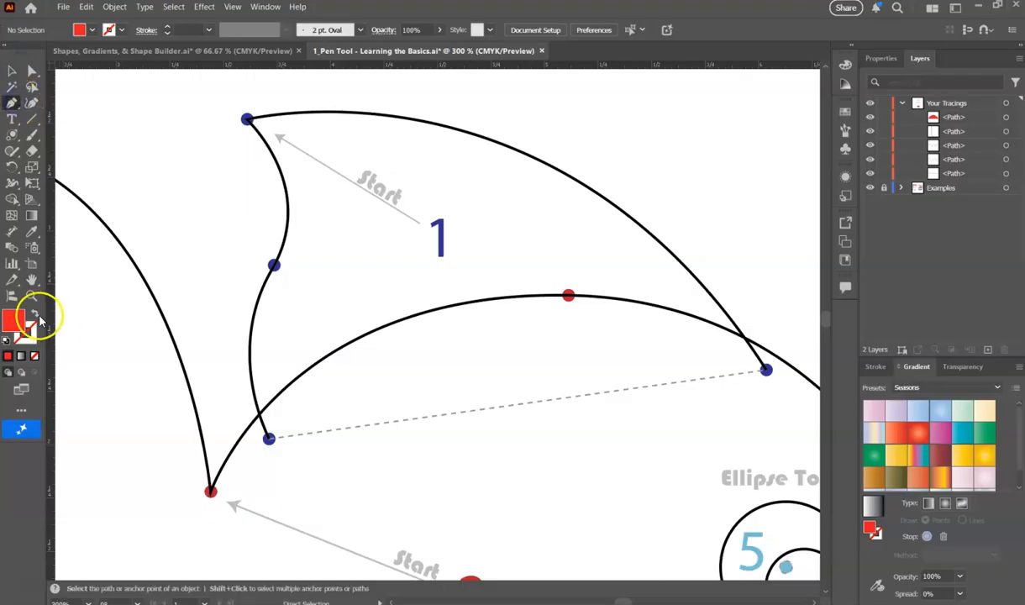
click(35, 335)
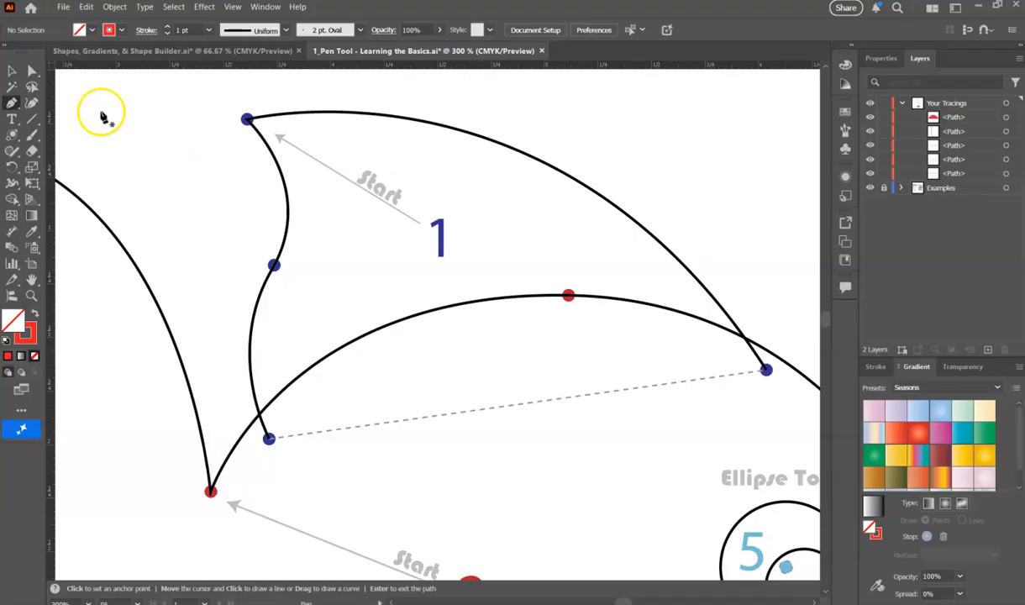
Trace the curved upper edge of fin 1 from its start dot to the far blue dot, ending in a corner point.
click(246, 119)
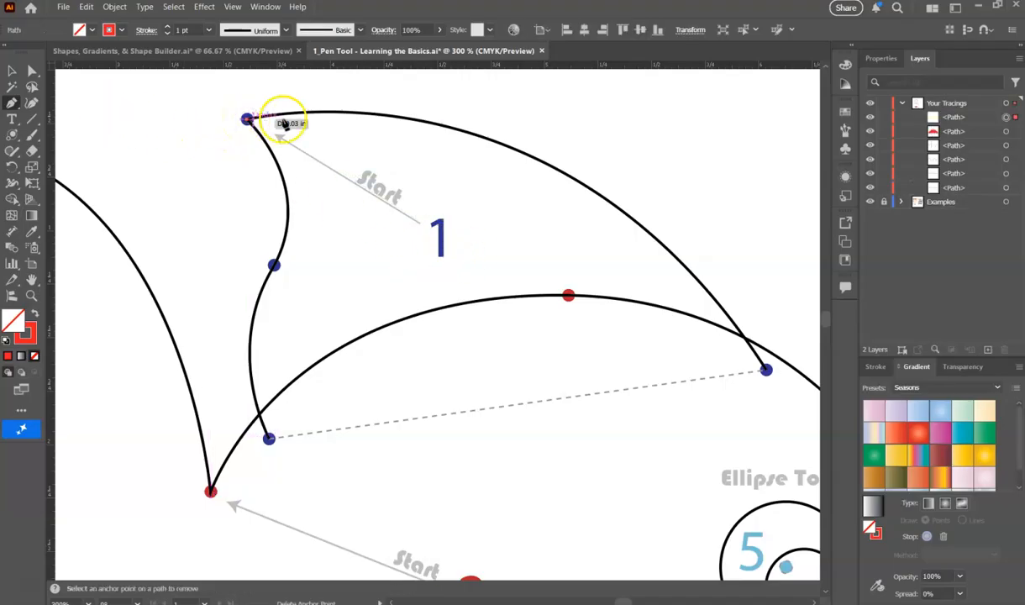
click(765, 369)
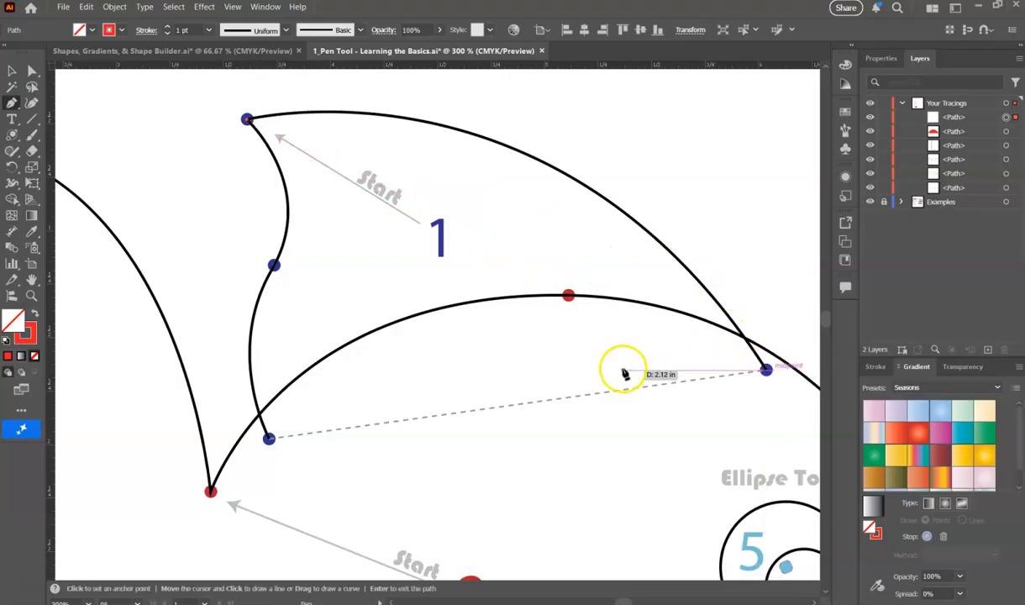
scroll(625, 374, down, 2)
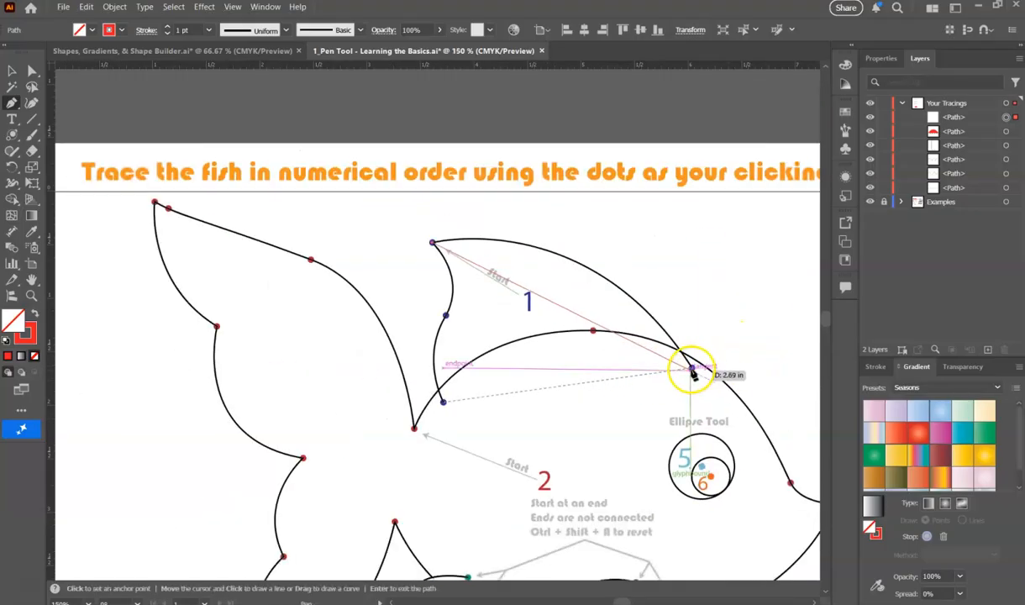
drag(691, 370, 811, 538)
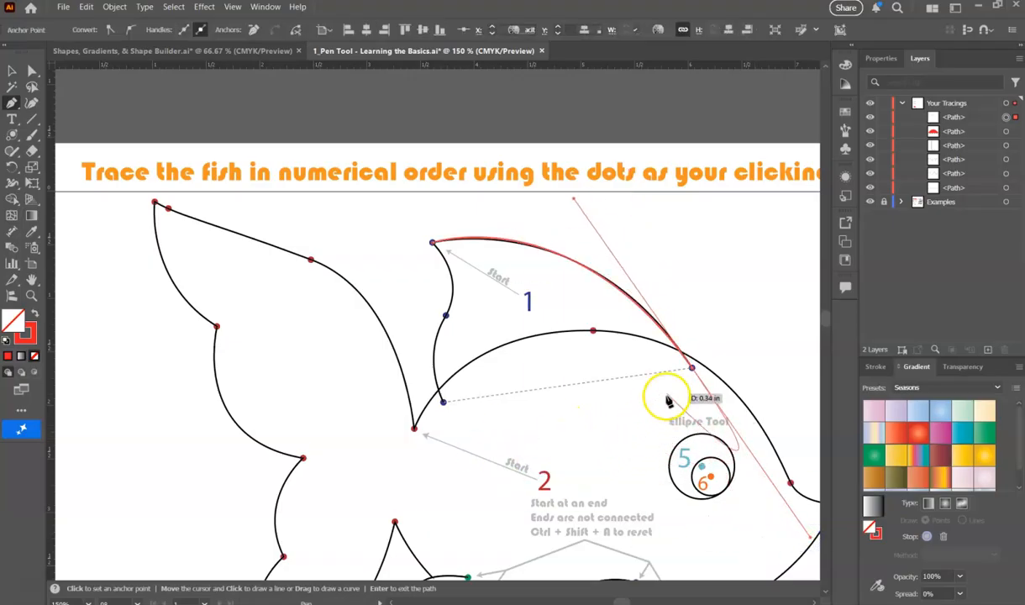
click(692, 370)
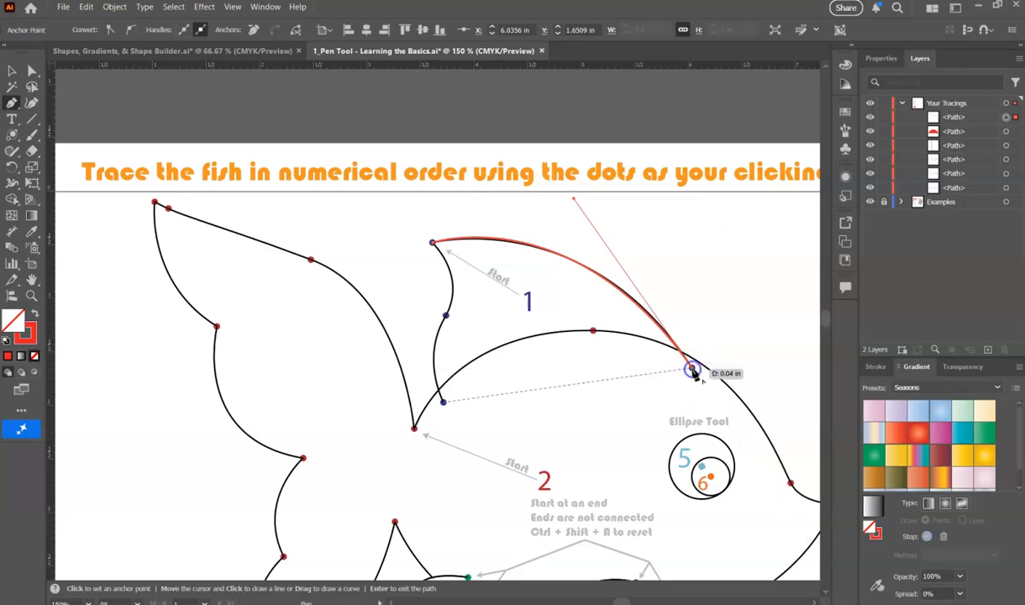
Complete fin 1 with a straight lower edge and a curved rear edge through the middle dot, close the path and deselect it.
click(443, 402)
mouse_move(446, 316)
mouse_down()
mouse_move(433, 345)
mouse_move(452, 305)
mouse_up()
drag(453, 259, 472, 267)
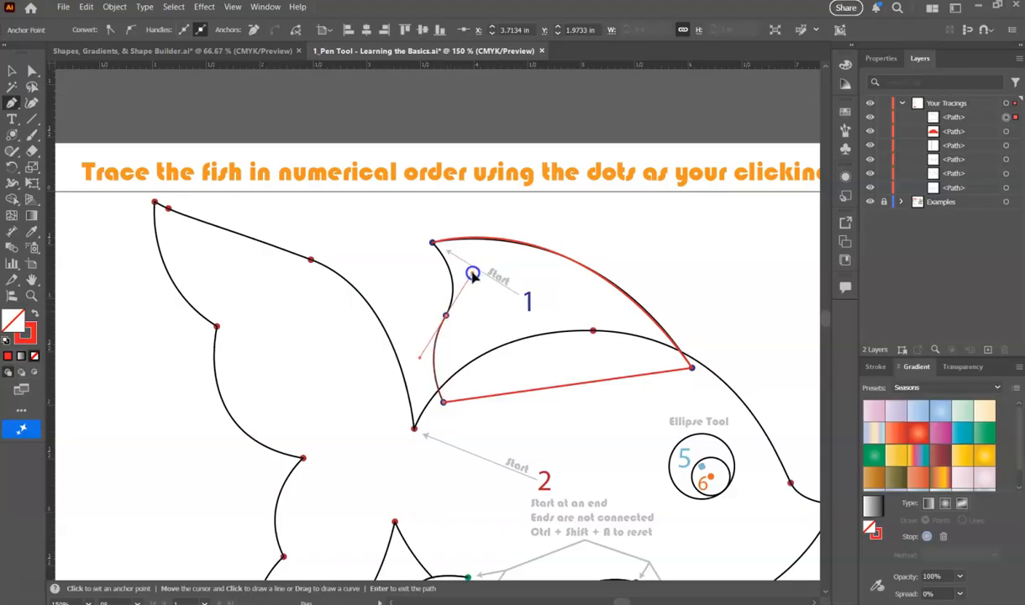
drag(434, 246, 431, 246)
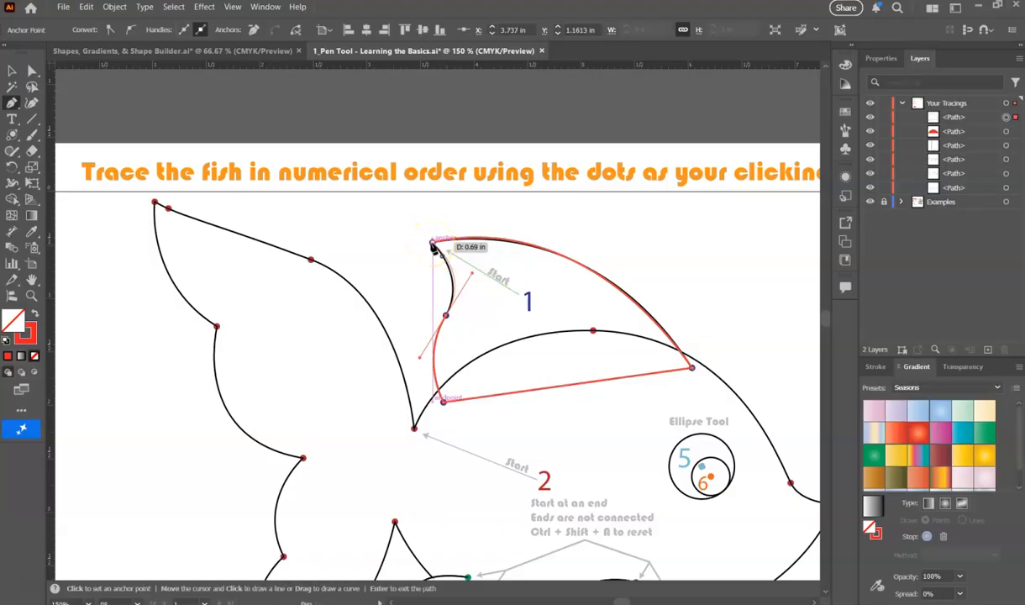
drag(432, 246, 432, 246)
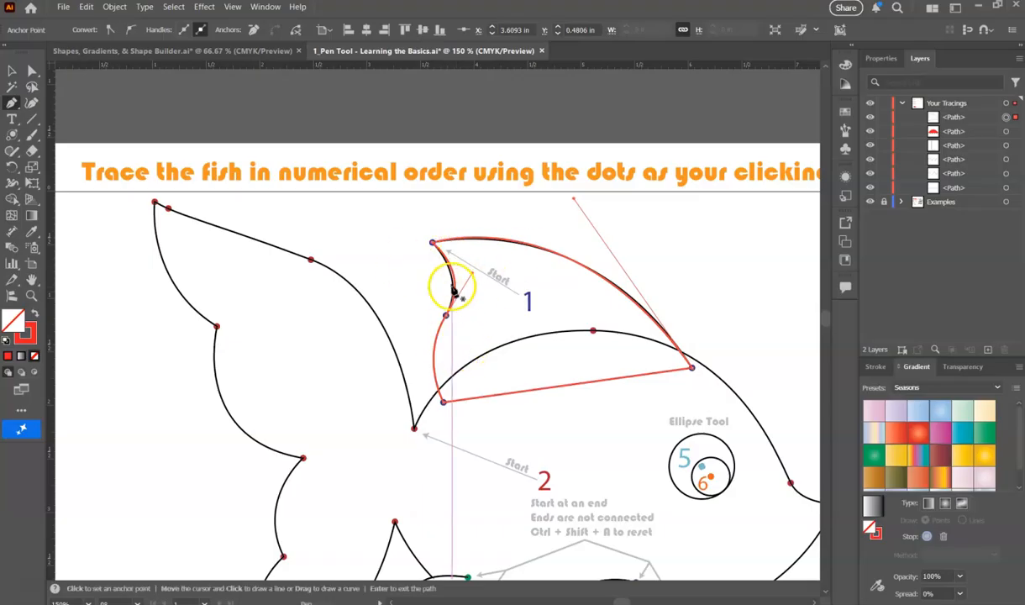
key(ctrl+shift+a)
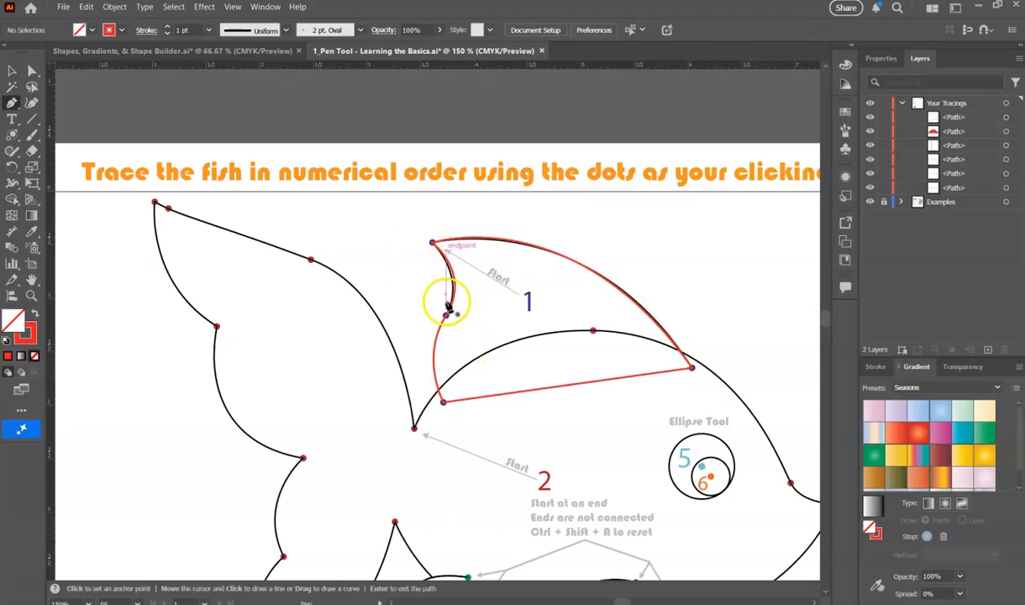
Trace the fish's back from the start dot of shape 2 over the top anchor and forehead to a corner point at the mouth tip.
scroll(450, 311, down, 1)
scroll(448, 308, down, 1)
scroll(405, 340, down, 2)
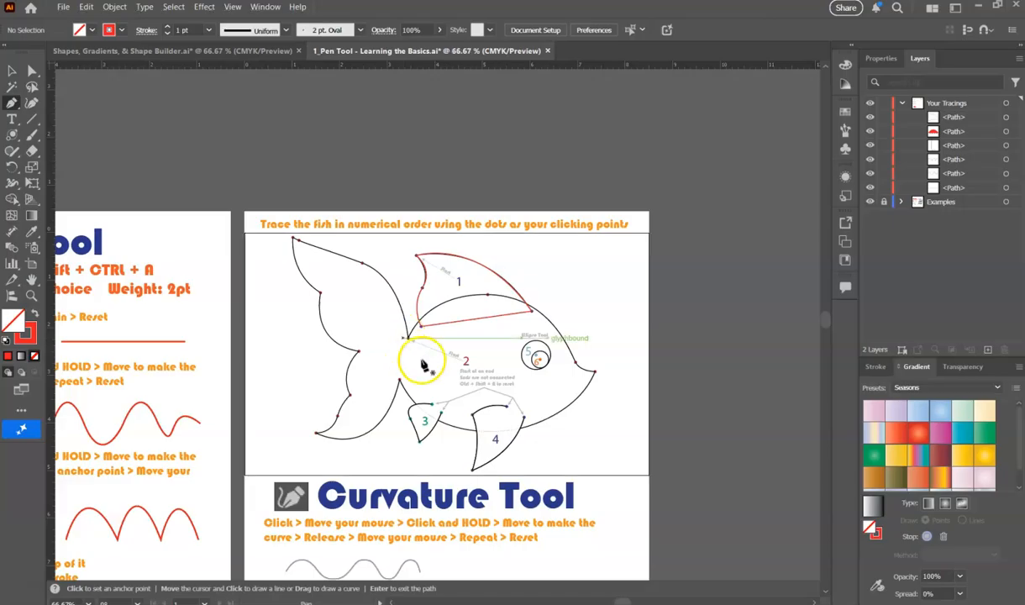
scroll(459, 386, up, 2)
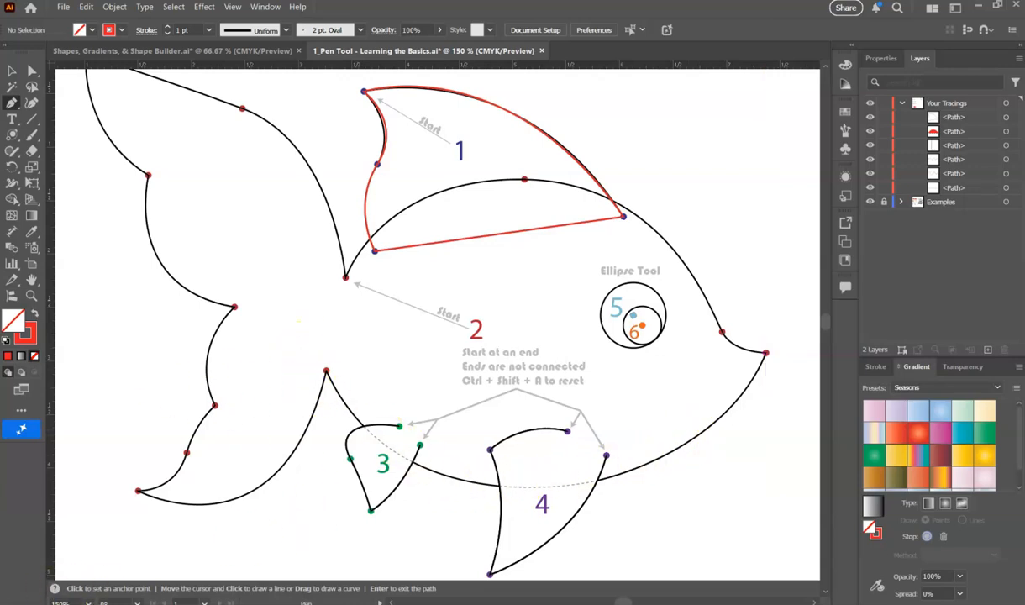
click(347, 279)
click(346, 279)
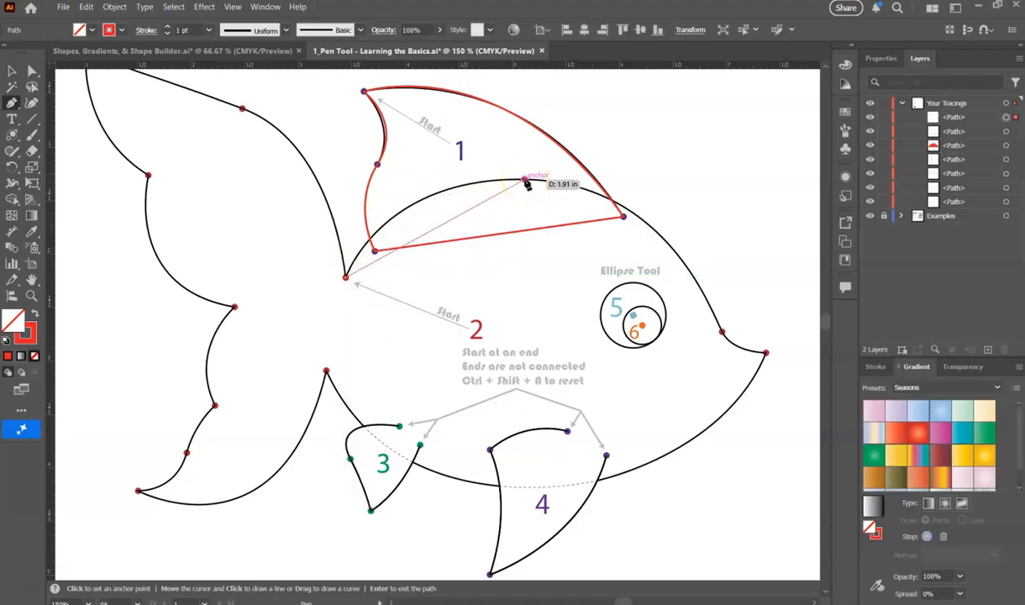
drag(536, 181, 661, 181)
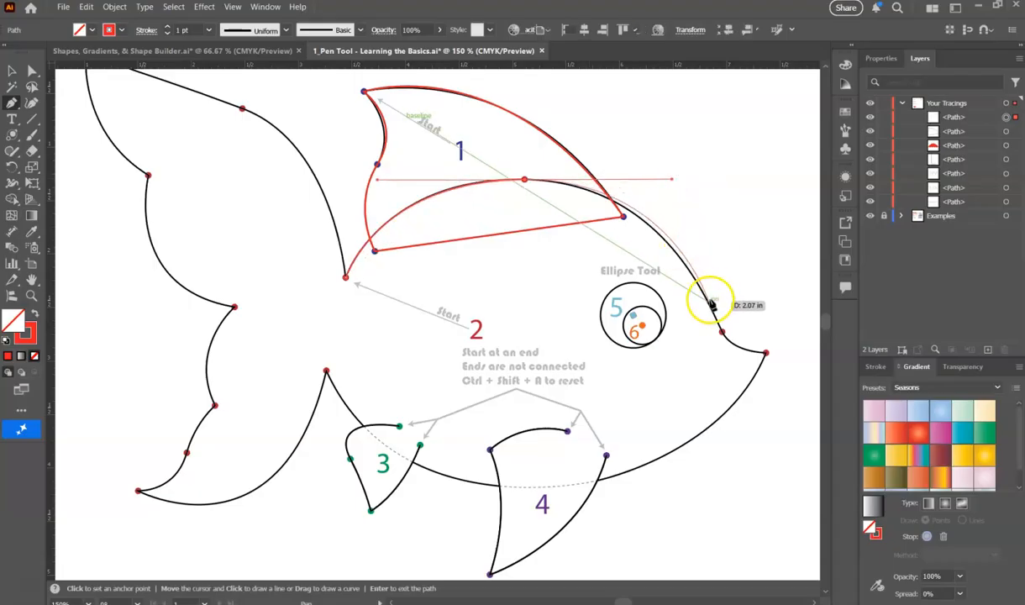
click(724, 334)
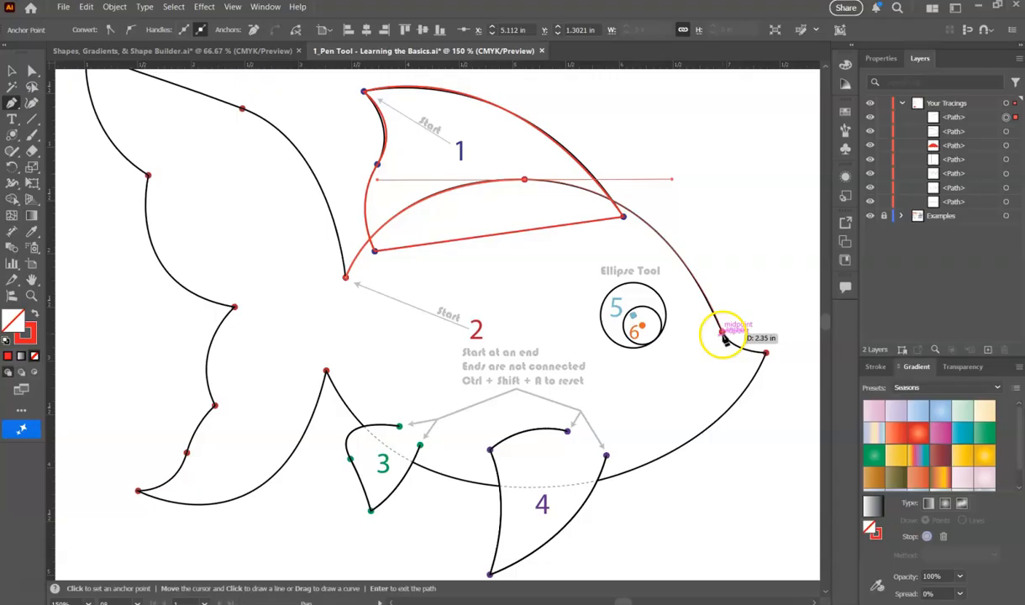
click(766, 354)
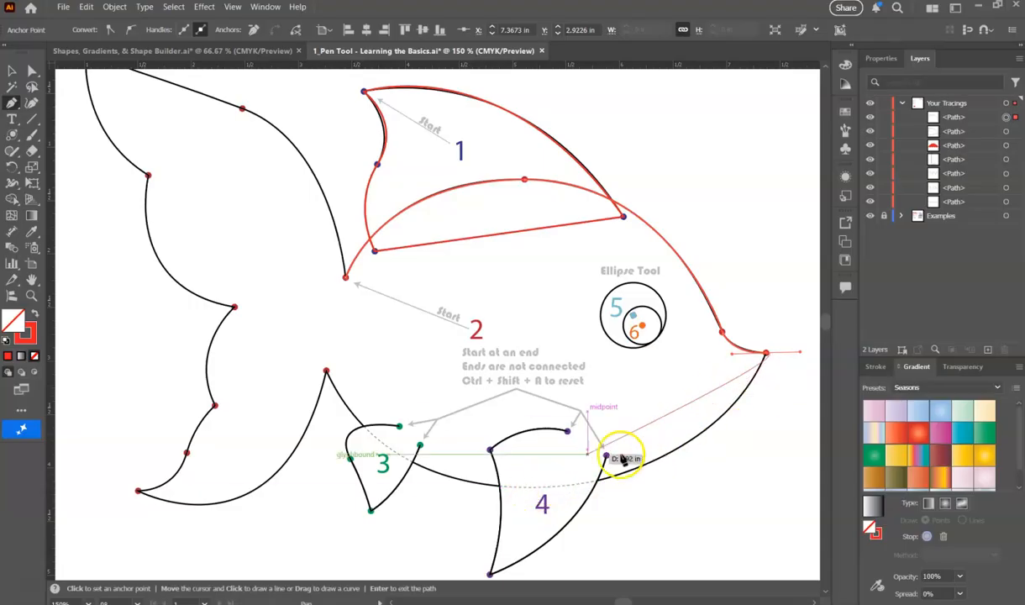
click(766, 353)
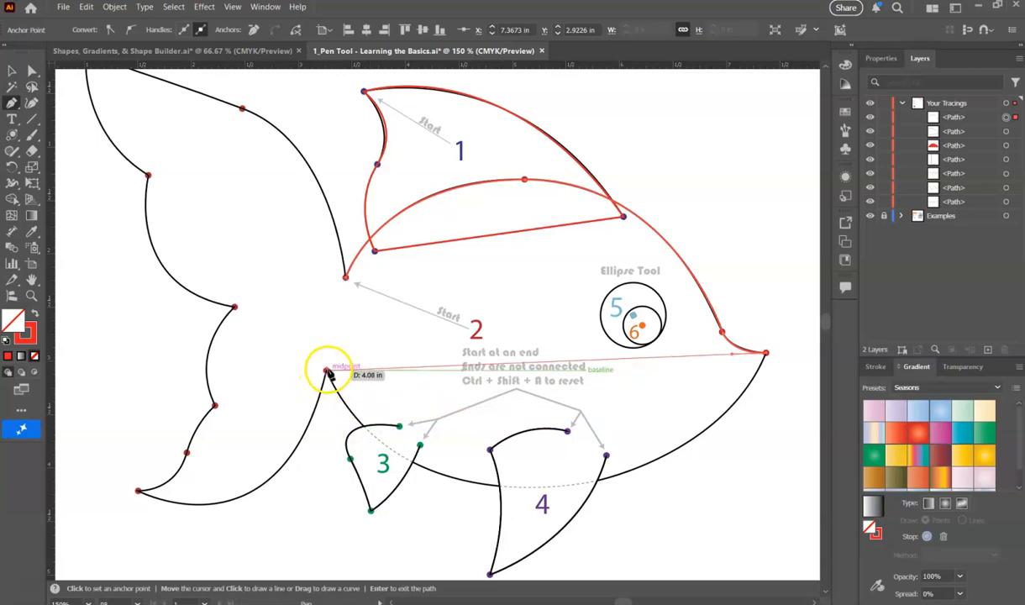
scroll(334, 371, down, 2)
scroll(360, 397, down, 2)
scroll(364, 351, up, 2)
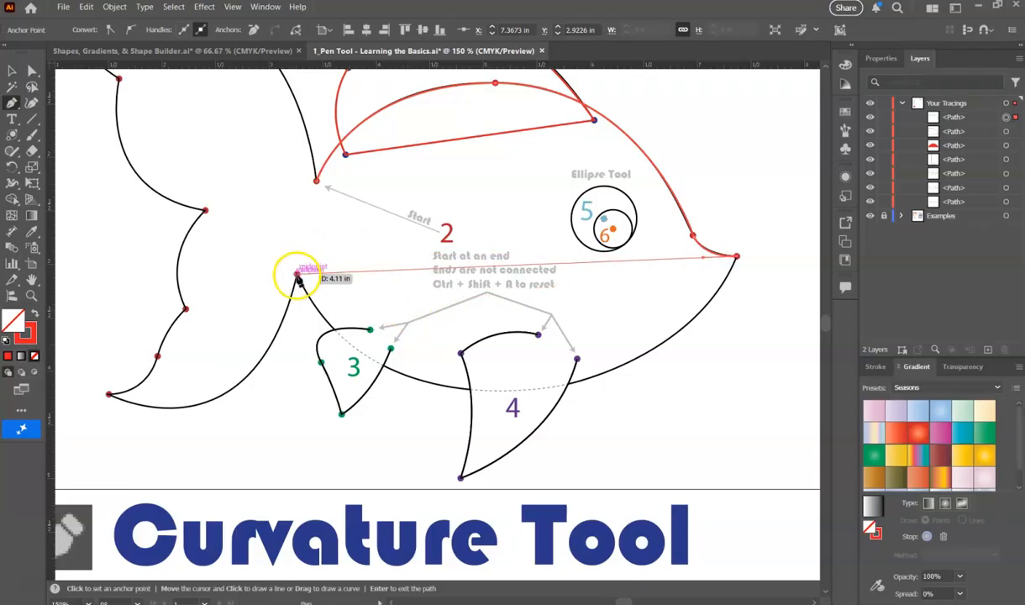
drag(298, 275, 90, 110)
key(ctrl+z)
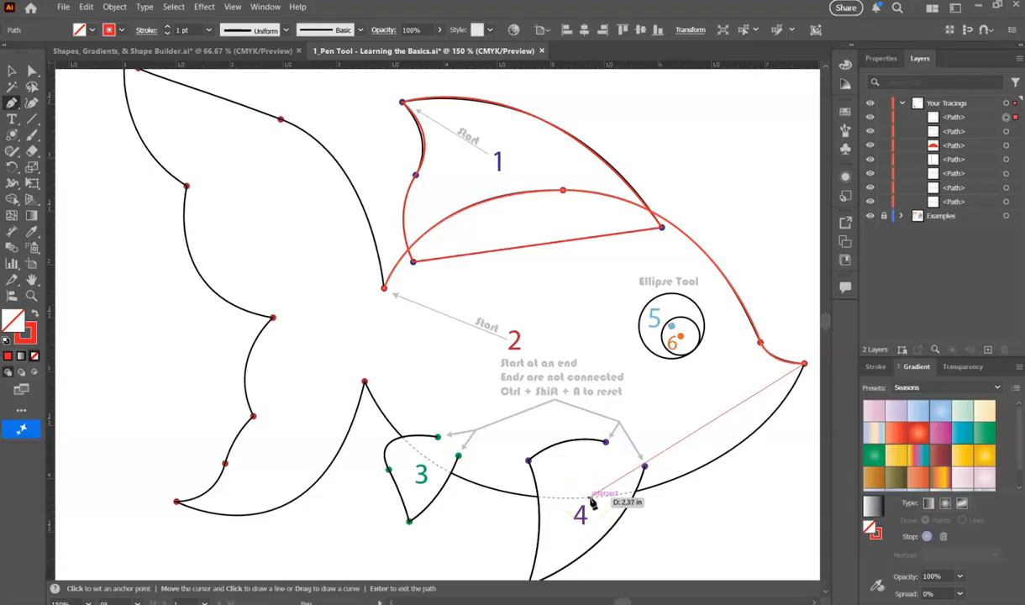
Trace the belly through an added anchor on its dashed line to the tail base, and curve the tail's lower edge to its tip.
mouse_move(588, 502)
mouse_down()
mouse_move(453, 500)
mouse_move(425, 488)
mouse_move(414, 510)
mouse_up()
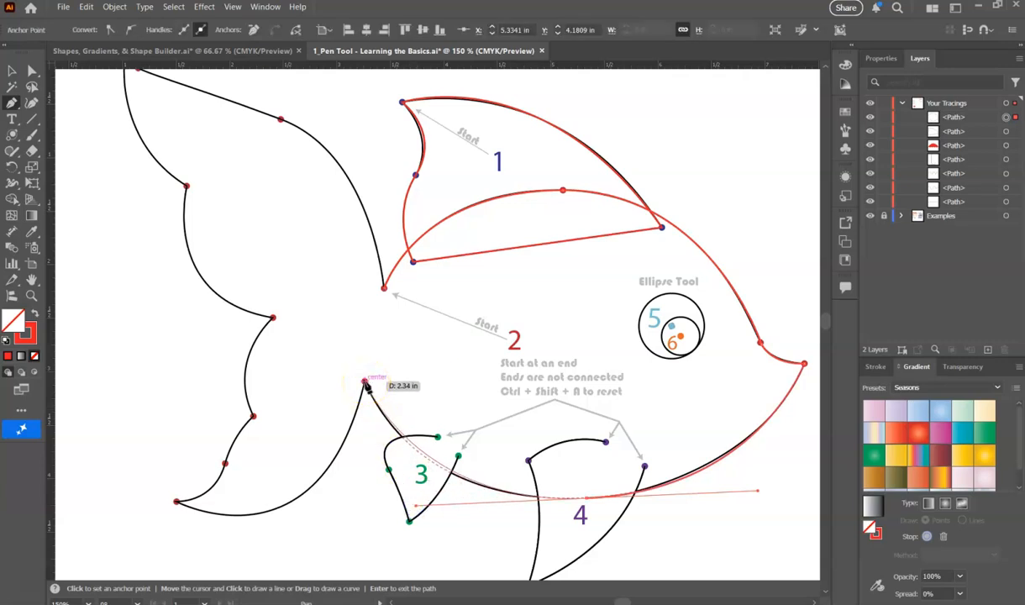
click(364, 384)
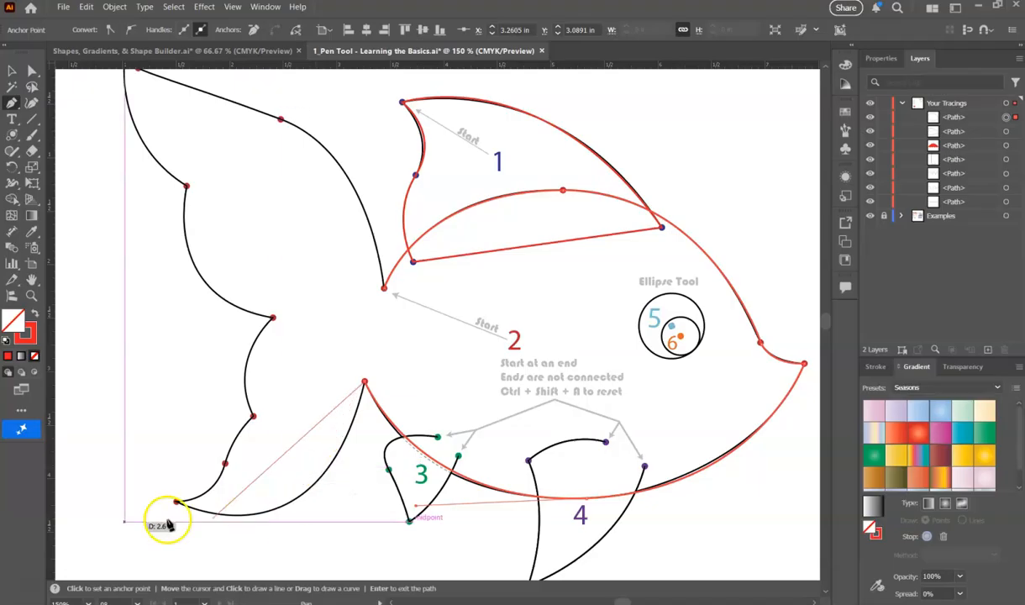
drag(175, 502, 114, 436)
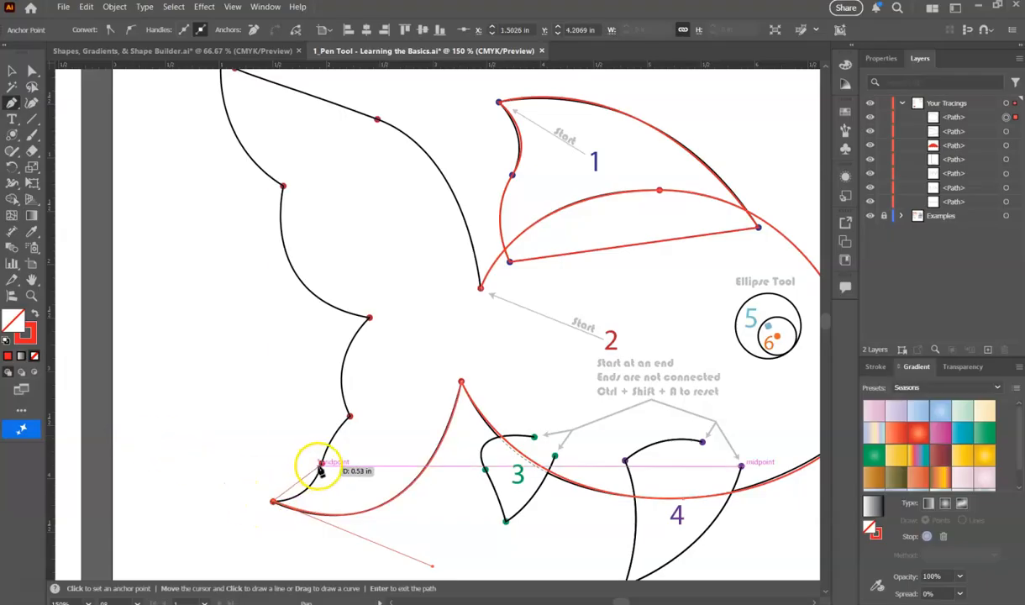
Trace the tail's rear edge from a corner at its lower tip through the next dot and lower notch up to the middle notch.
click(273, 503)
scroll(273, 504, up, 3)
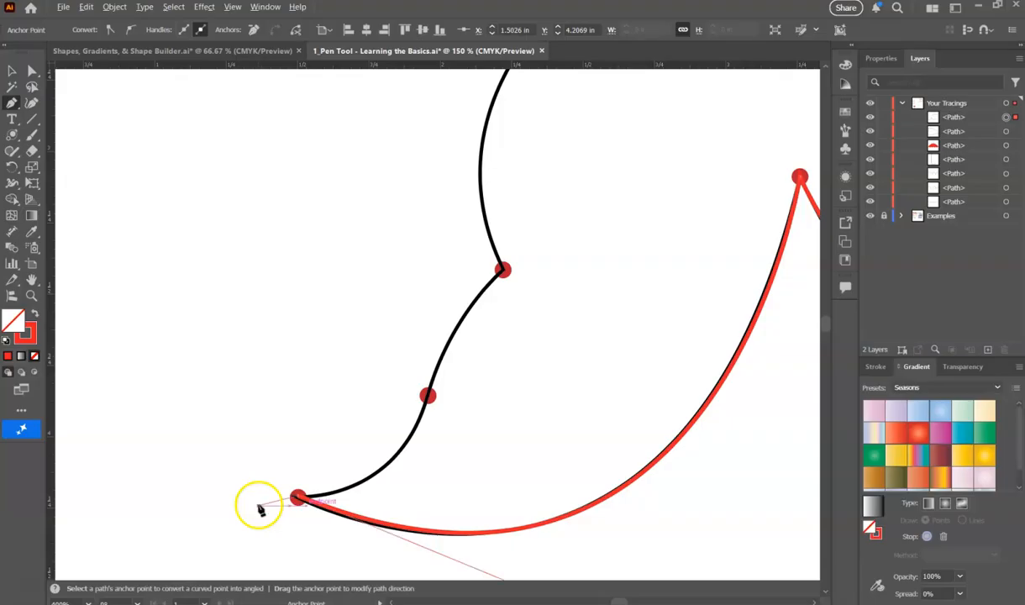
mouse_move(298, 507)
mouse_down()
mouse_move(316, 486)
mouse_move(418, 486)
mouse_move(425, 410)
mouse_move(460, 304)
mouse_move(506, 284)
mouse_up()
scroll(591, 222, up, 2)
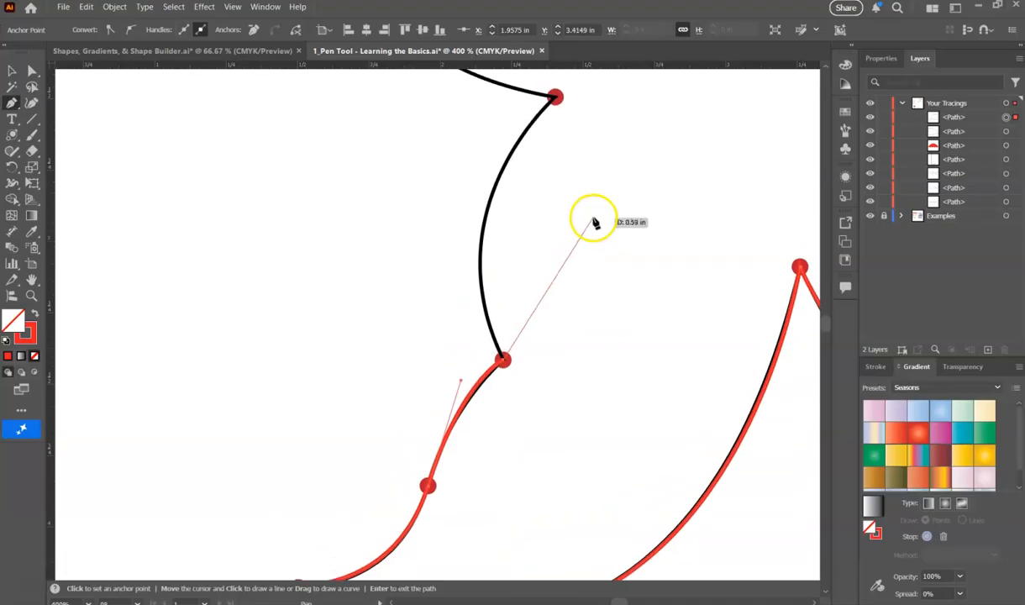
drag(555, 172, 688, 197)
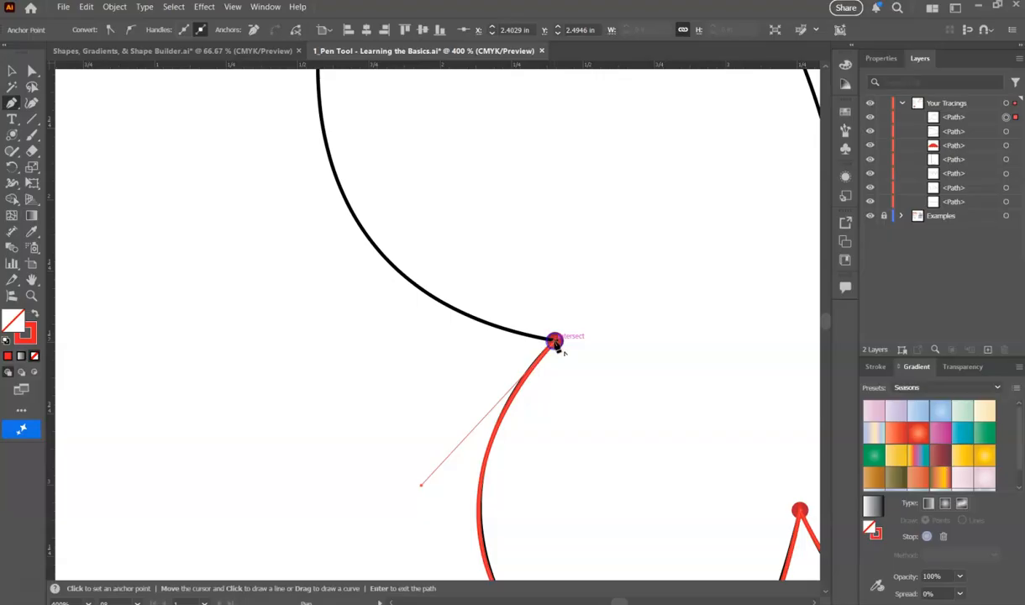
Continue the tail's rear edge with two curves from the middle notch through the upper notch to its upper tip, ending each in a corner.
scroll(540, 405, up, 3)
alt+scroll(531, 409, down, 1)
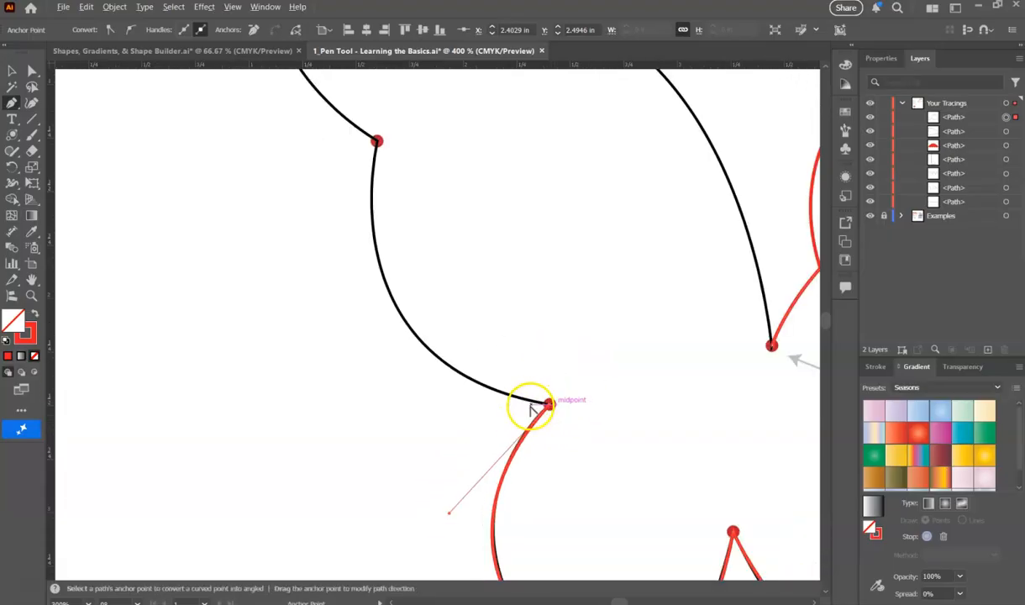
alt+scroll(531, 409, down, 1)
scroll(476, 316, up, 1)
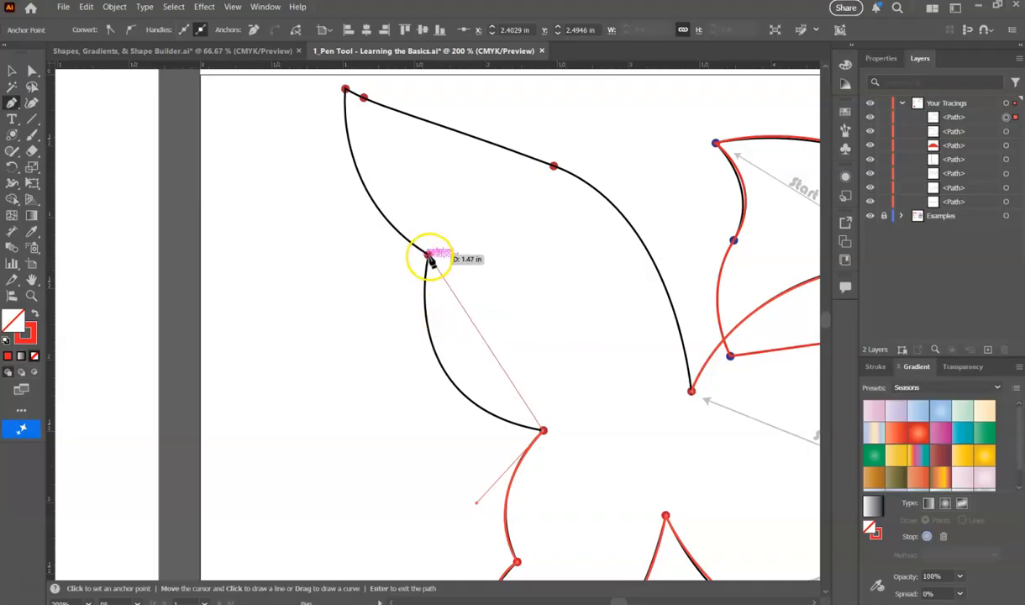
drag(428, 255, 458, 96)
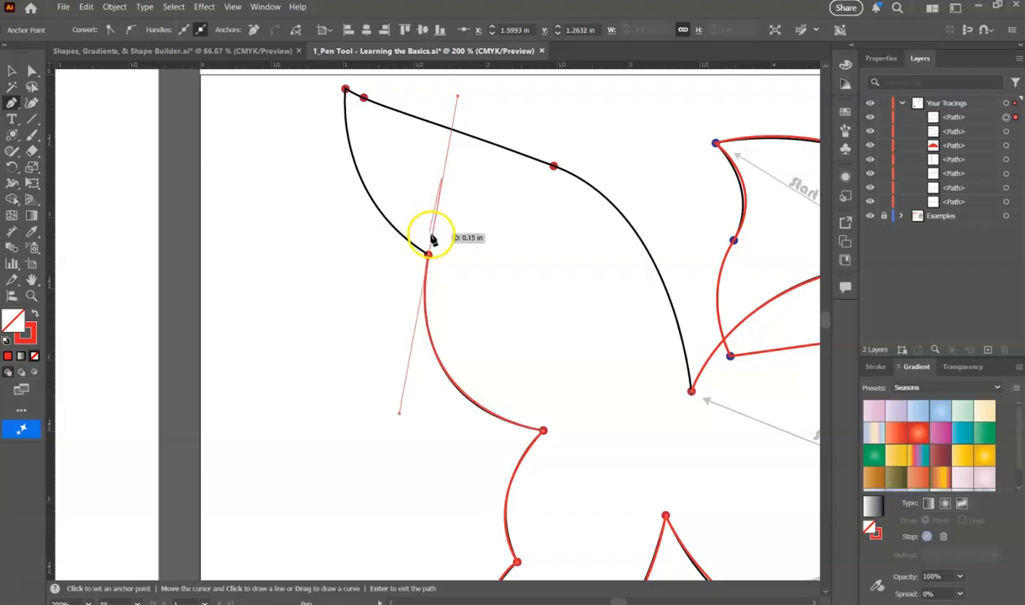
scroll(375, 217, up, 1)
scroll(375, 216, up, 4)
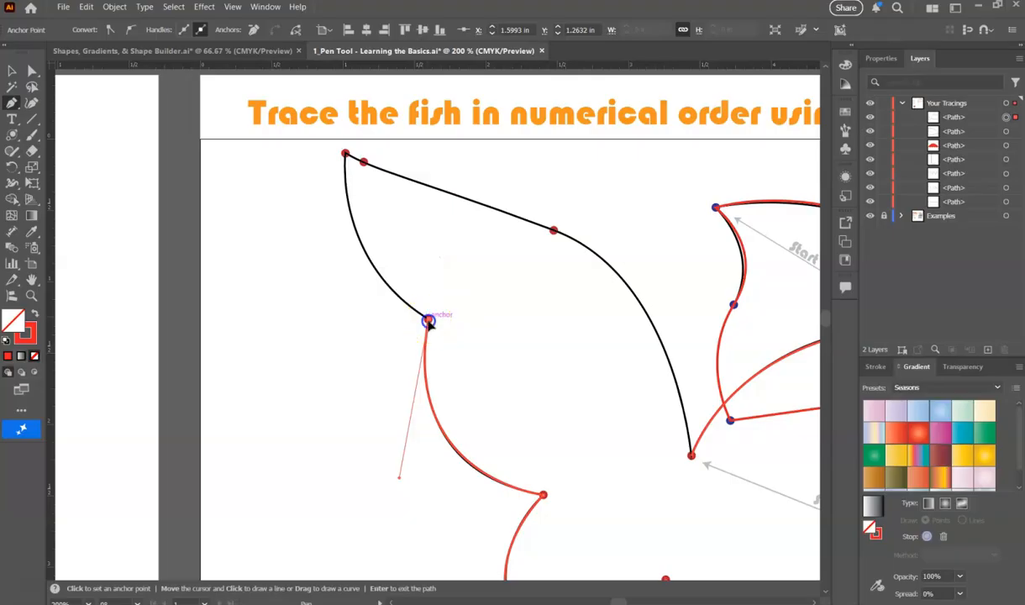
drag(346, 154, 353, 263)
click(345, 387)
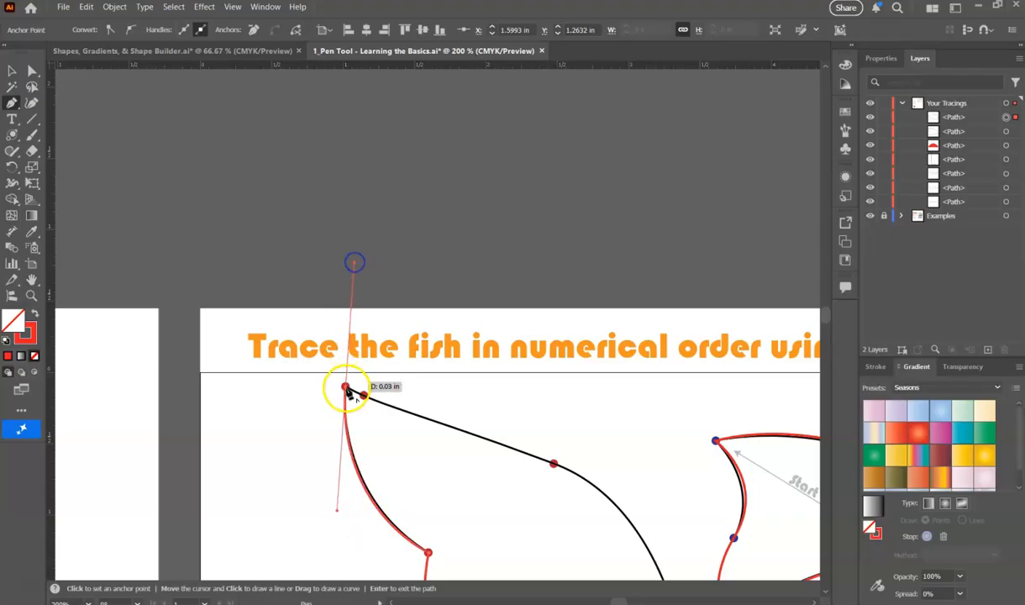
Complete fish body 2 with straight segments along the tail's upper edge and a curve back to the start dot, close and deselect it.
drag(350, 392, 555, 469)
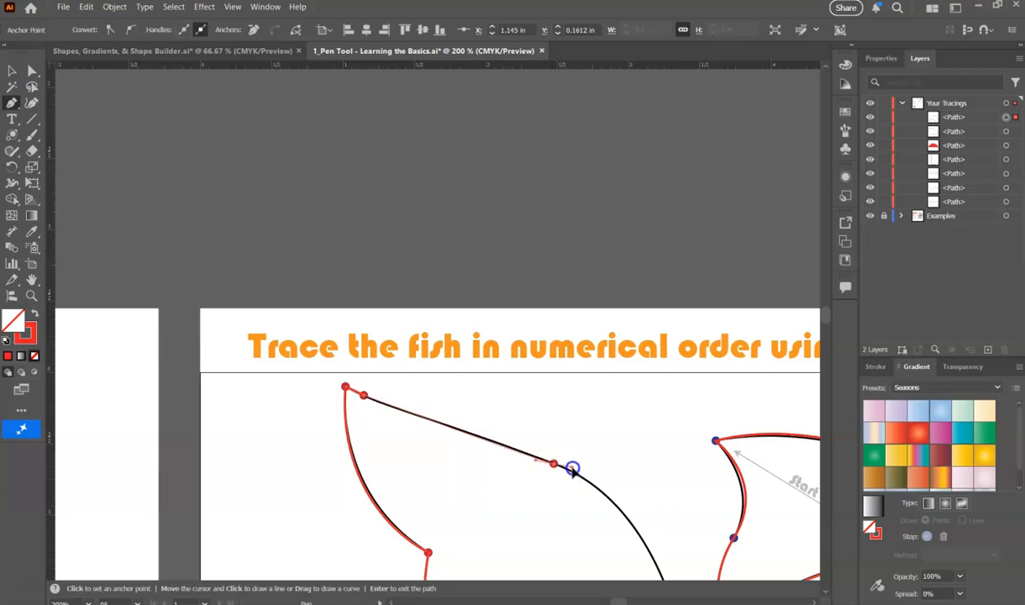
scroll(655, 492, down, 3)
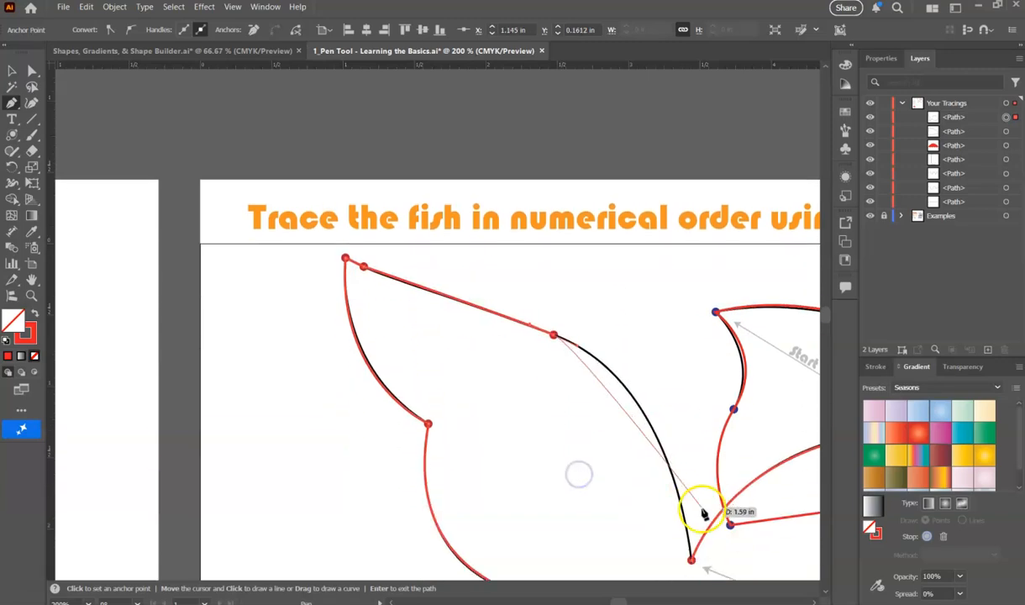
drag(694, 499, 730, 519)
scroll(697, 529, down, 3)
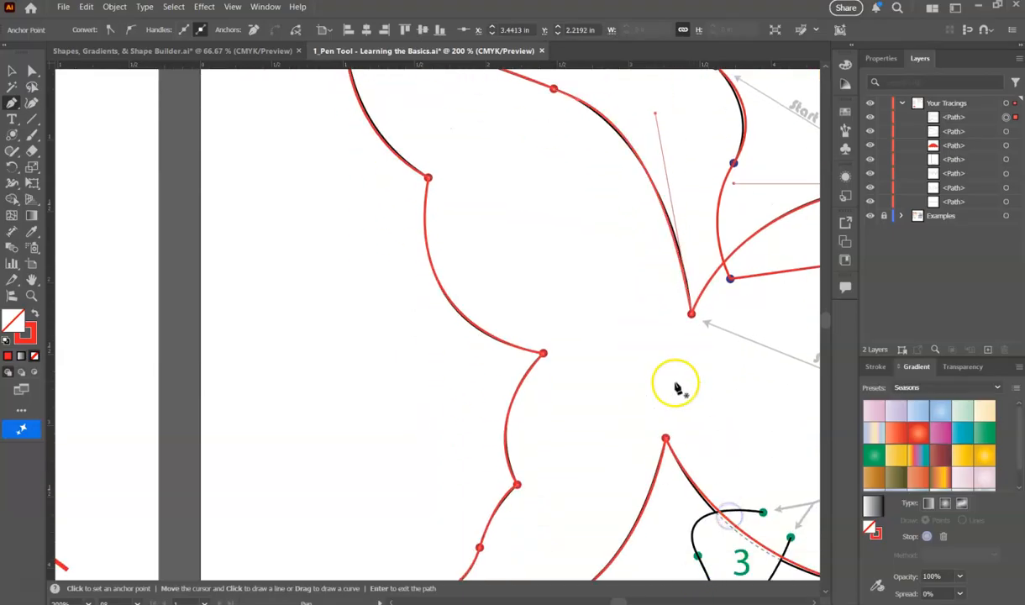
key(ctrl+shift+a)
scroll(281, 246, down, 3)
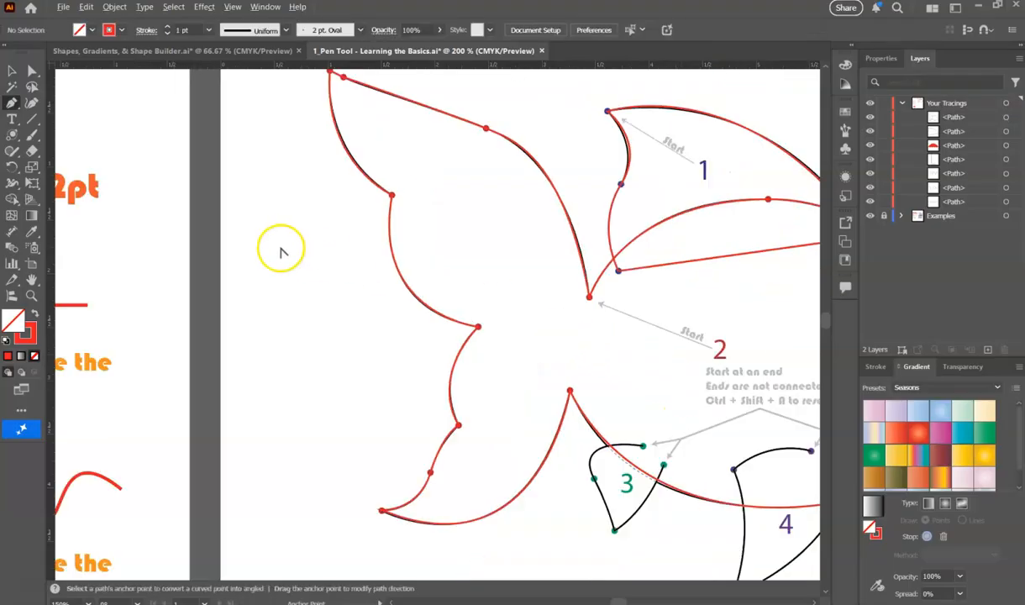
scroll(422, 285, up, 2)
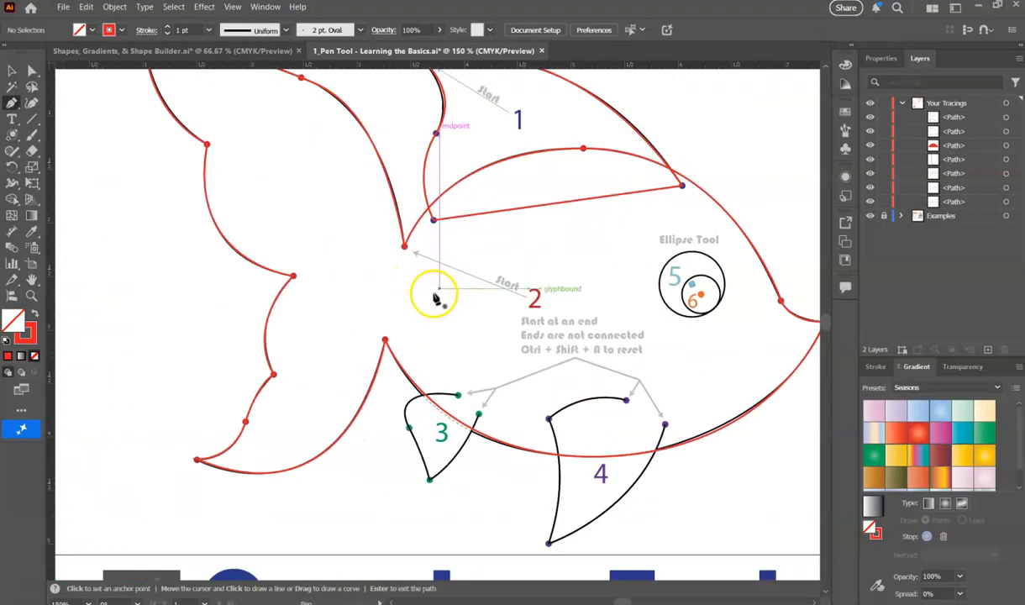
Trace fin 3 as an open path from its upper end dot through the side dot and lower corner to its other end, and deselect it.
scroll(437, 336, down, 1)
scroll(437, 344, up, 3)
scroll(415, 361, down, 2)
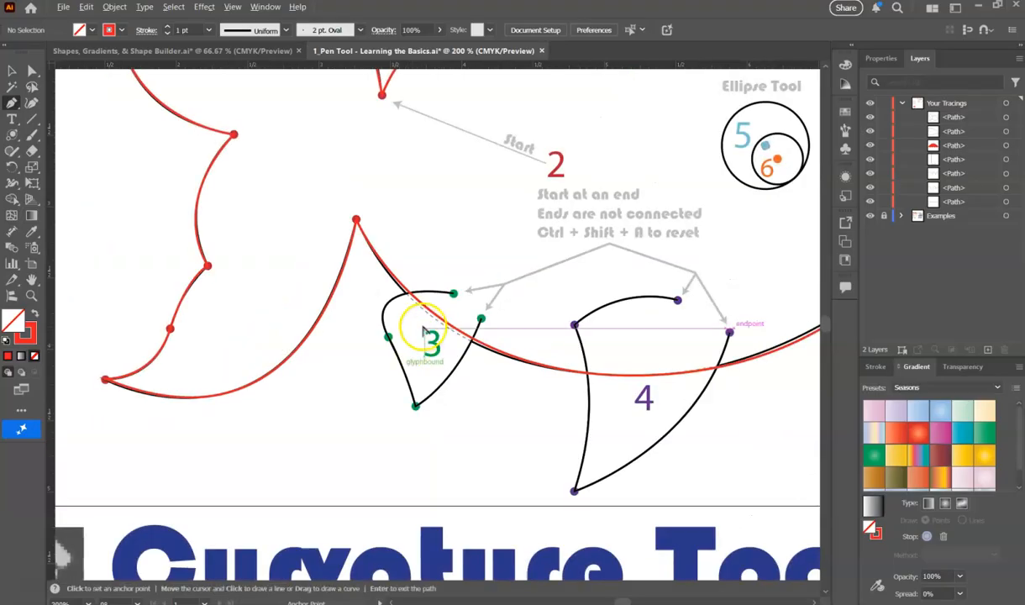
scroll(598, 237, up, 1)
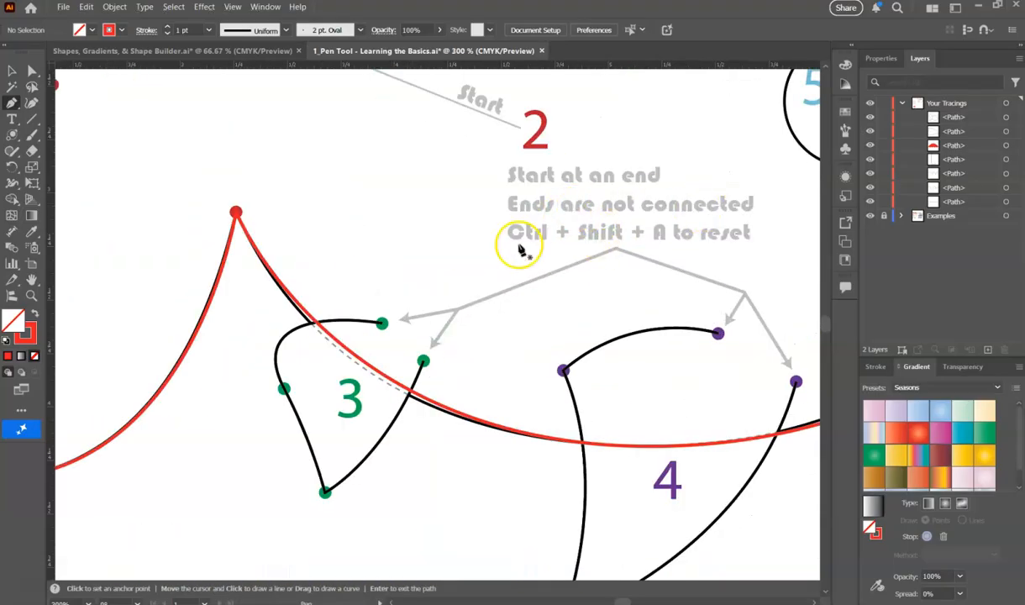
scroll(377, 359, up, 1)
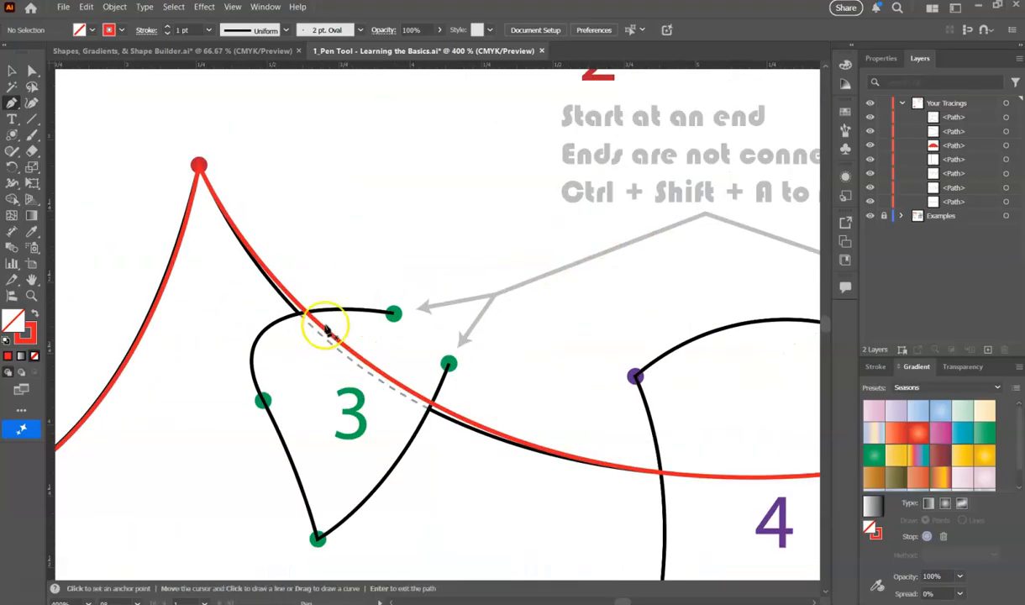
click(393, 313)
drag(263, 401, 320, 526)
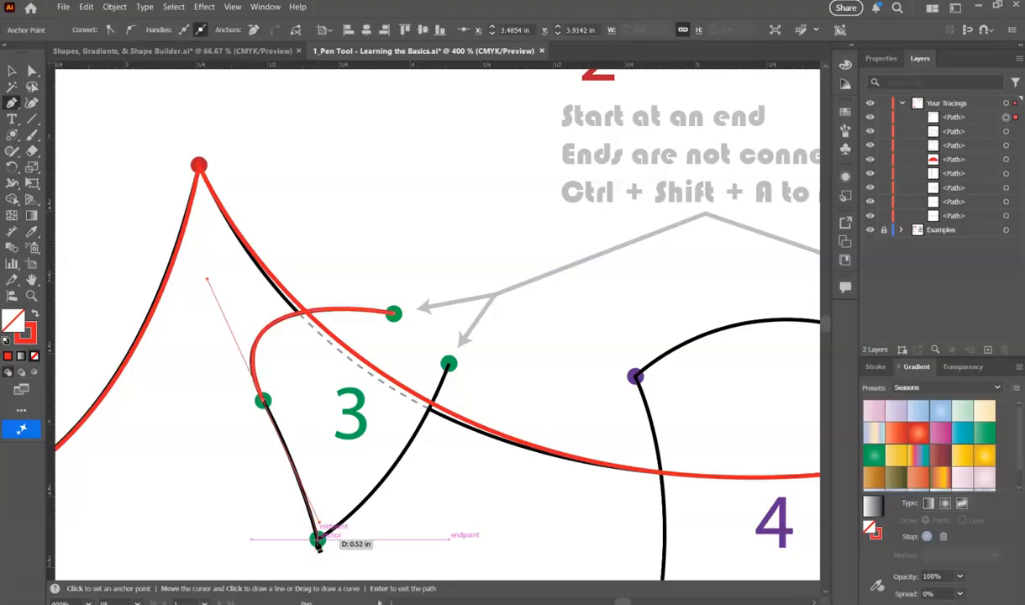
click(317, 540)
drag(449, 364, 494, 247)
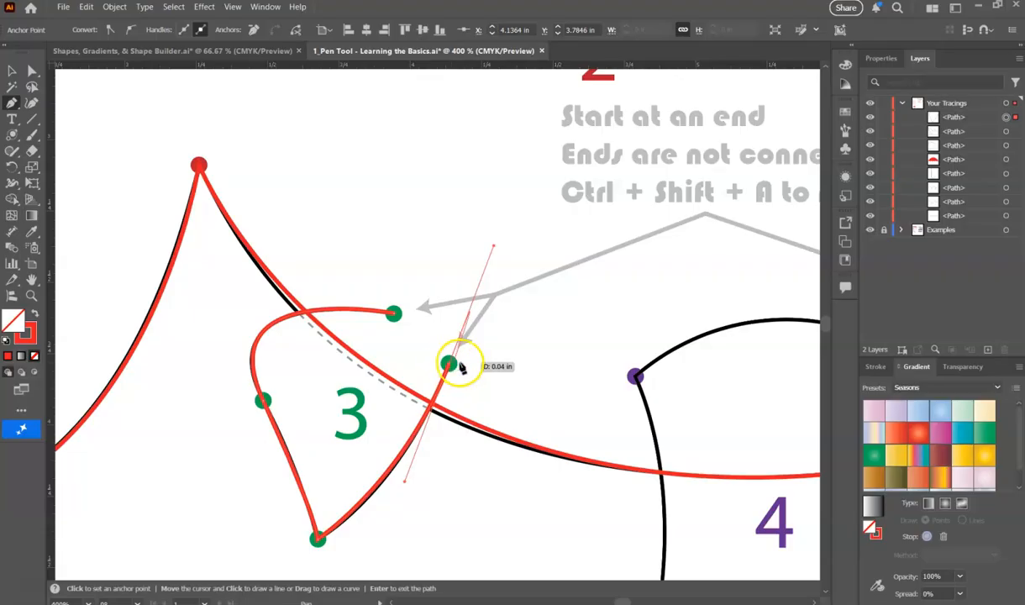
key(ctrl+shift+a)
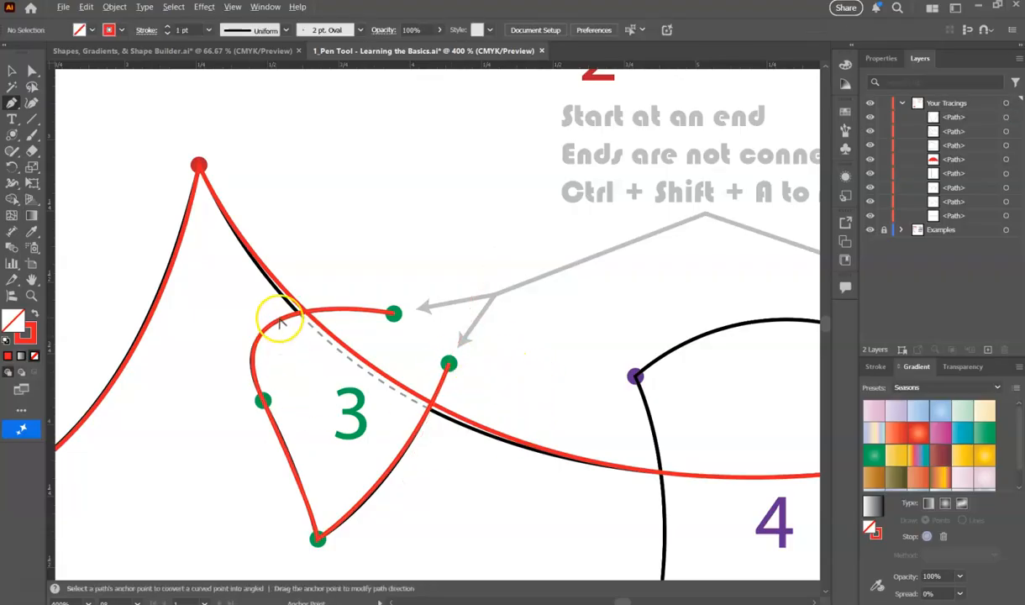
Trace fin 4 as an open path between its two end dots, with corner points at the lower tip and upper-left dot, and deselect it.
scroll(281, 318, down, 3)
scroll(460, 383, up, 3)
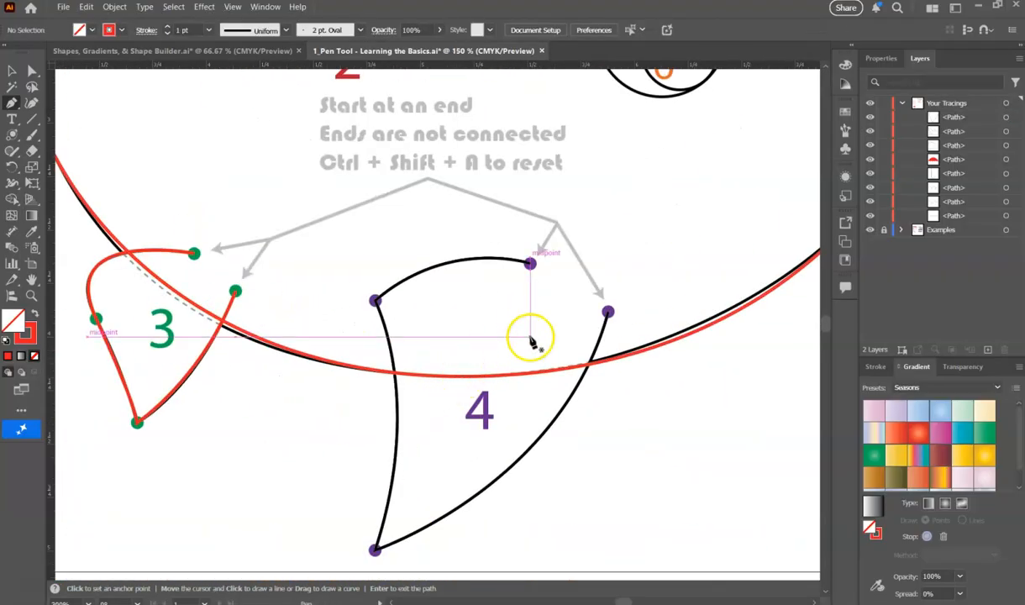
click(607, 312)
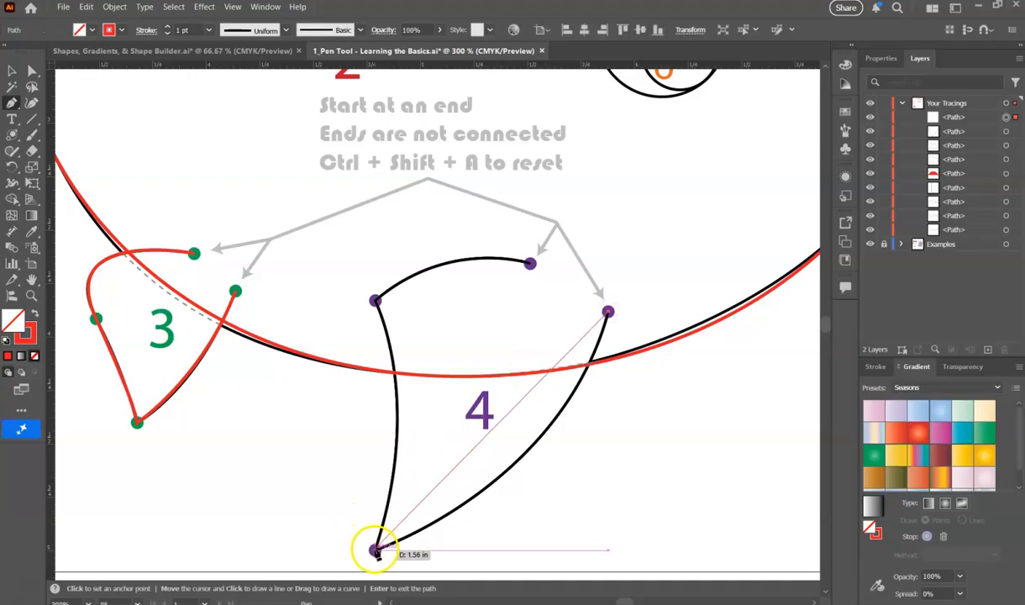
drag(375, 550, 179, 570)
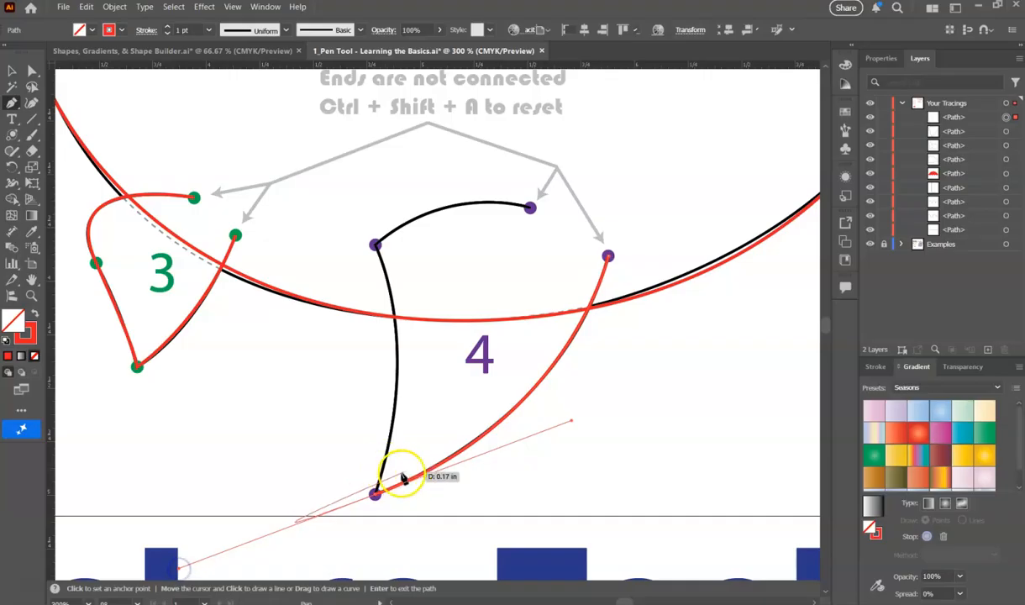
drag(375, 493, 322, 158)
click(375, 245)
drag(531, 210, 617, 224)
ctrl+click(444, 261)
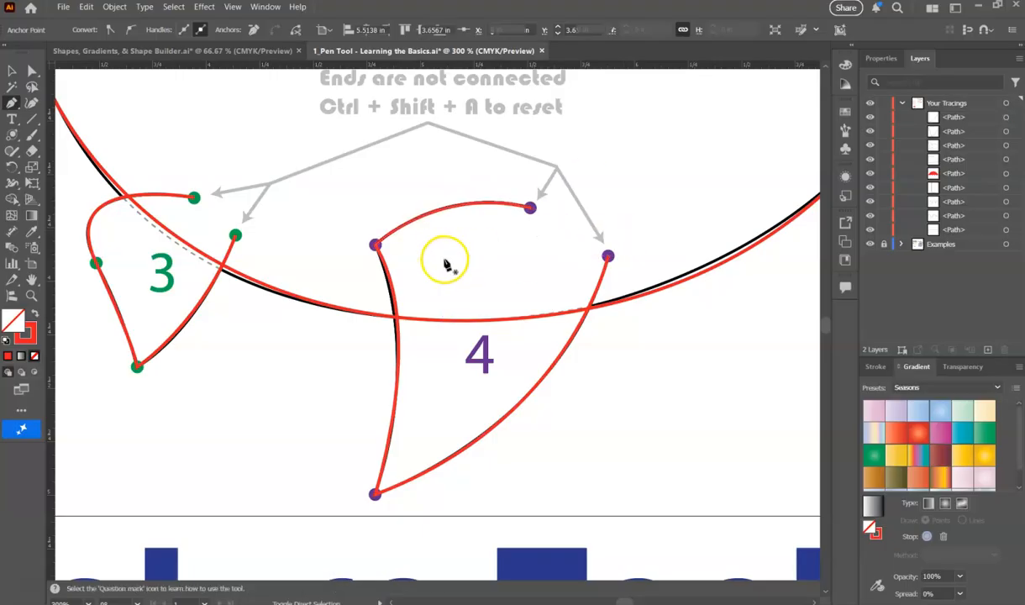
Draw the eye's outer circle 5 and inner circle 6 from their centre dots with the Ellipse tool, and deselect them.
scroll(445, 261, down, 4)
scroll(463, 172, up, 4)
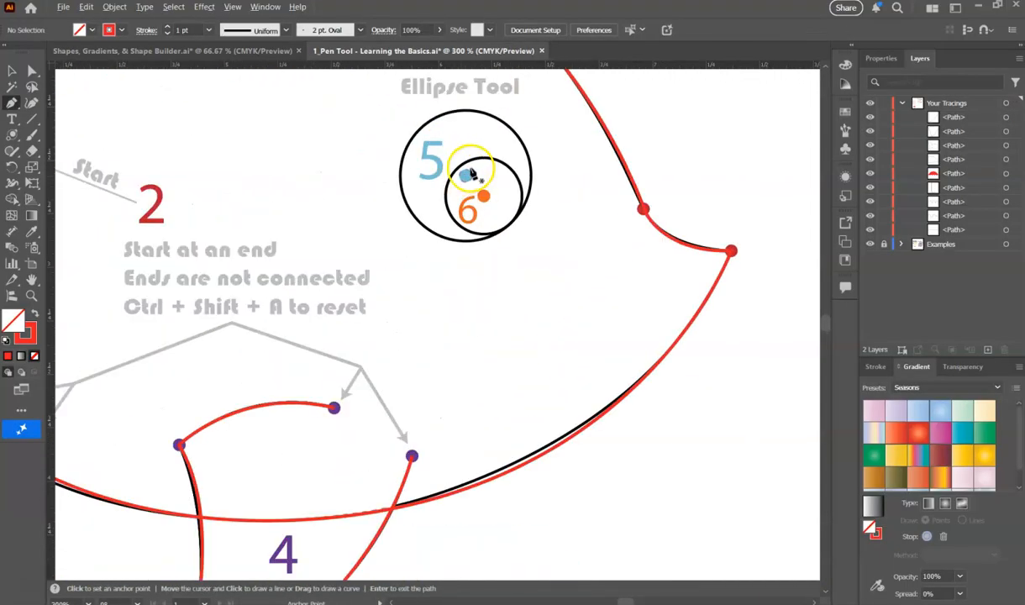
scroll(468, 174, up, 3)
drag(13, 135, 87, 165)
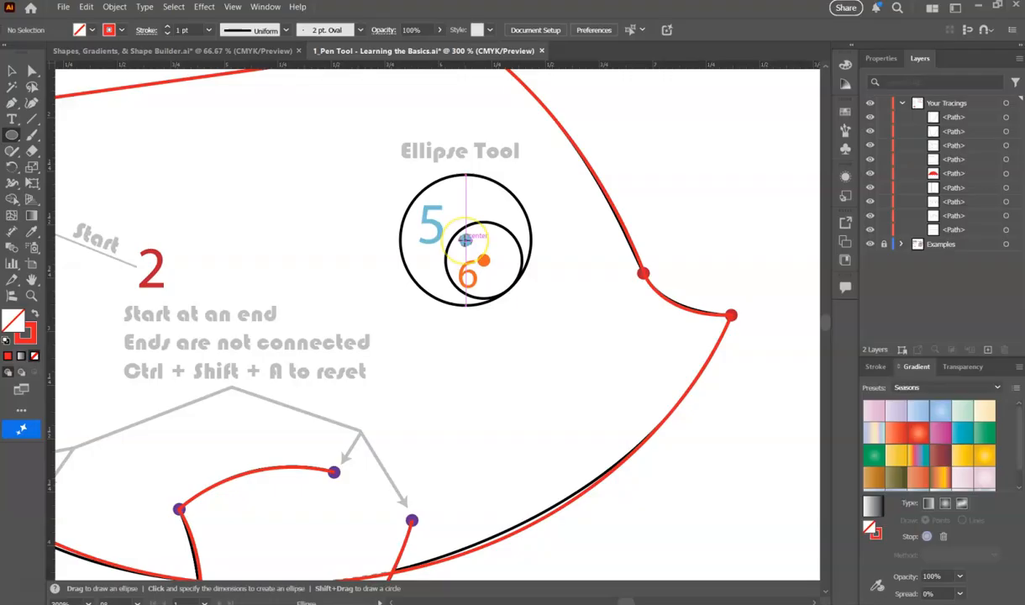
drag(464, 240, 530, 306)
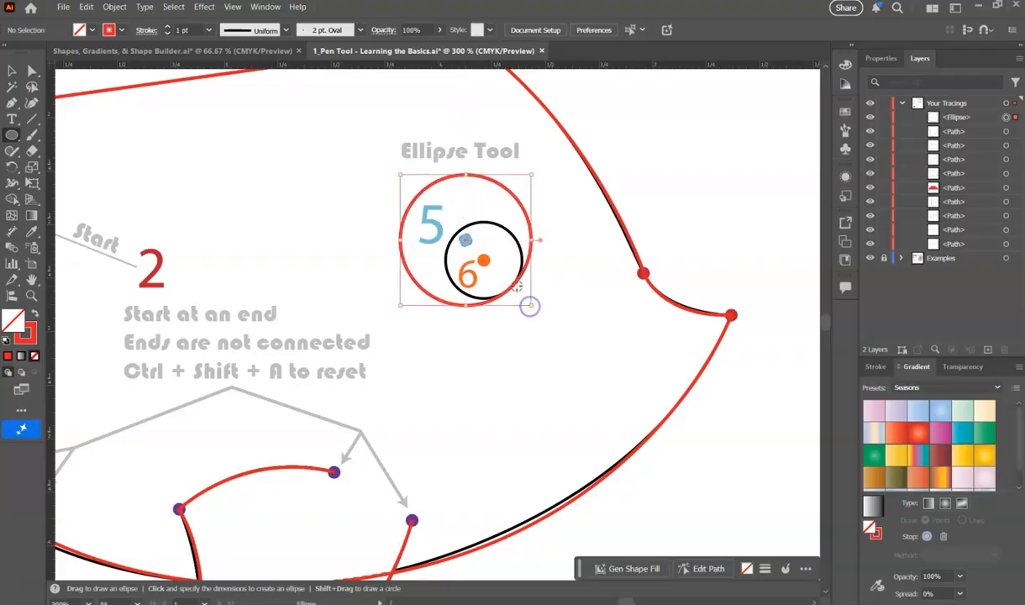
drag(484, 261, 524, 292)
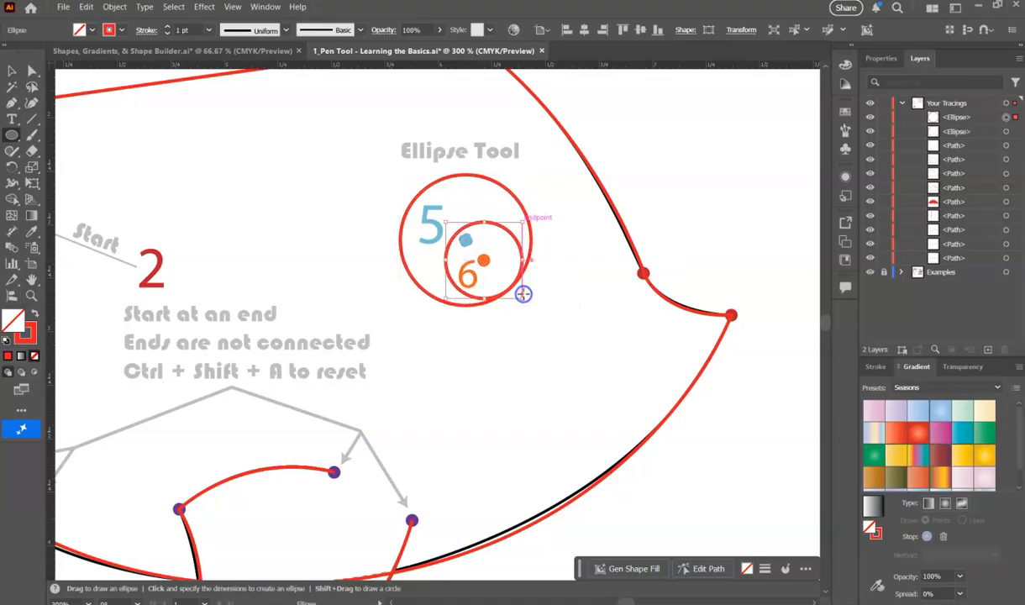
click(9, 72)
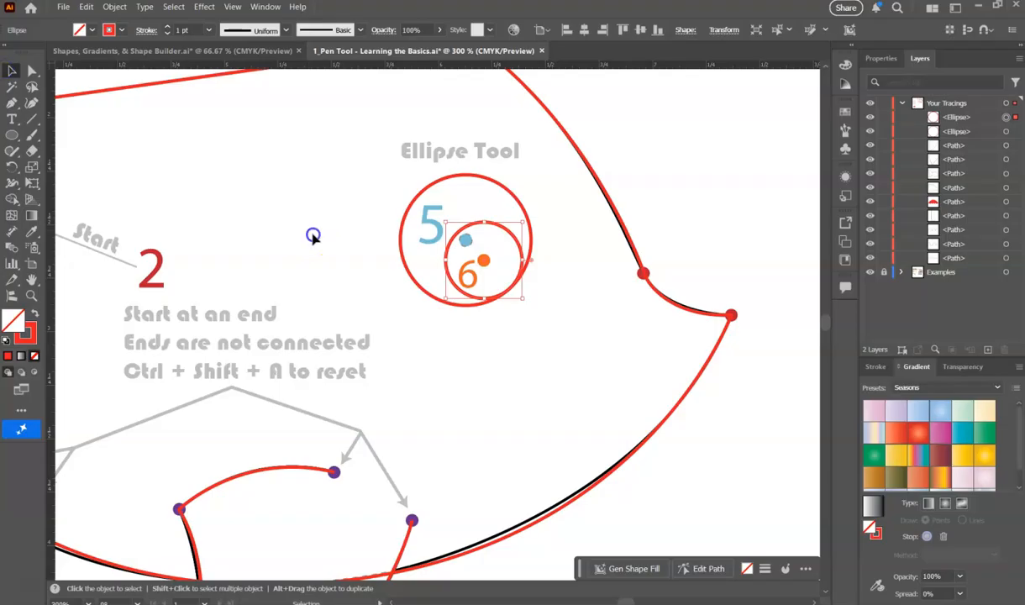
scroll(540, 260, down, 3)
click(428, 202)
scroll(492, 234, up, 3)
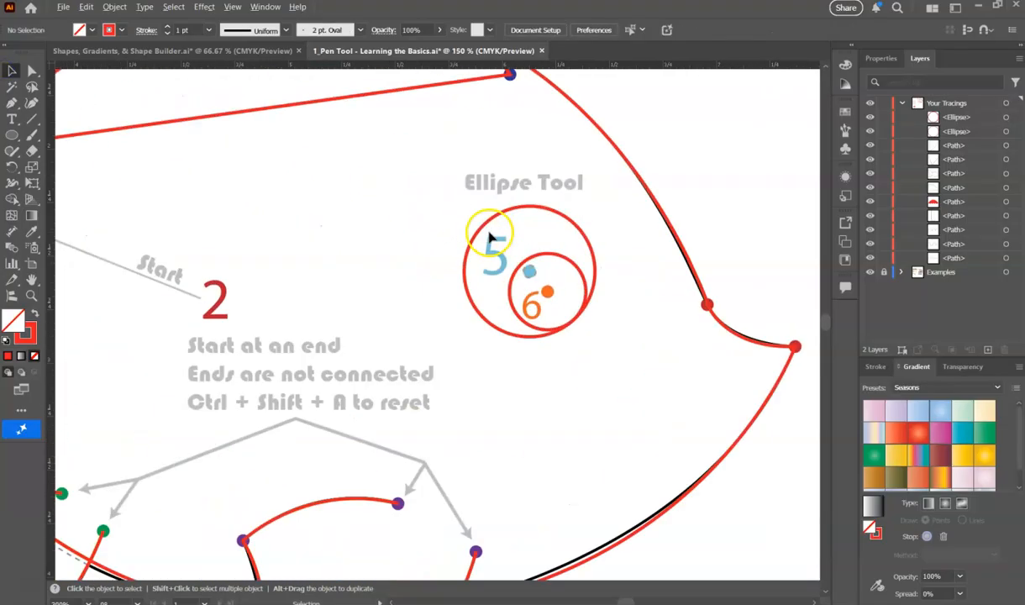
Swap the fill and stroke of the eye's inner circle 6 and set its fill to black.
click(543, 259)
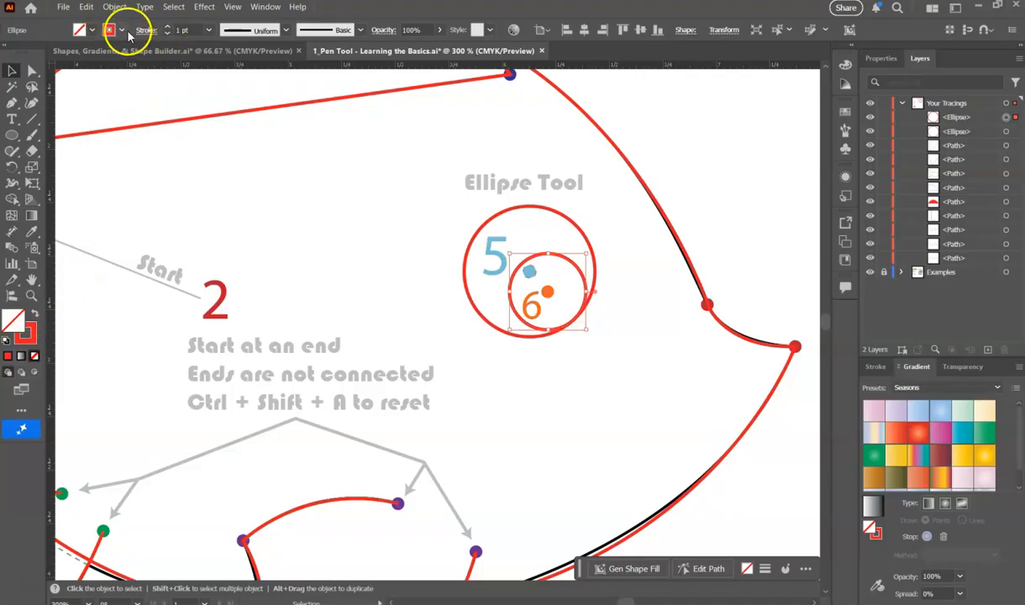
click(36, 314)
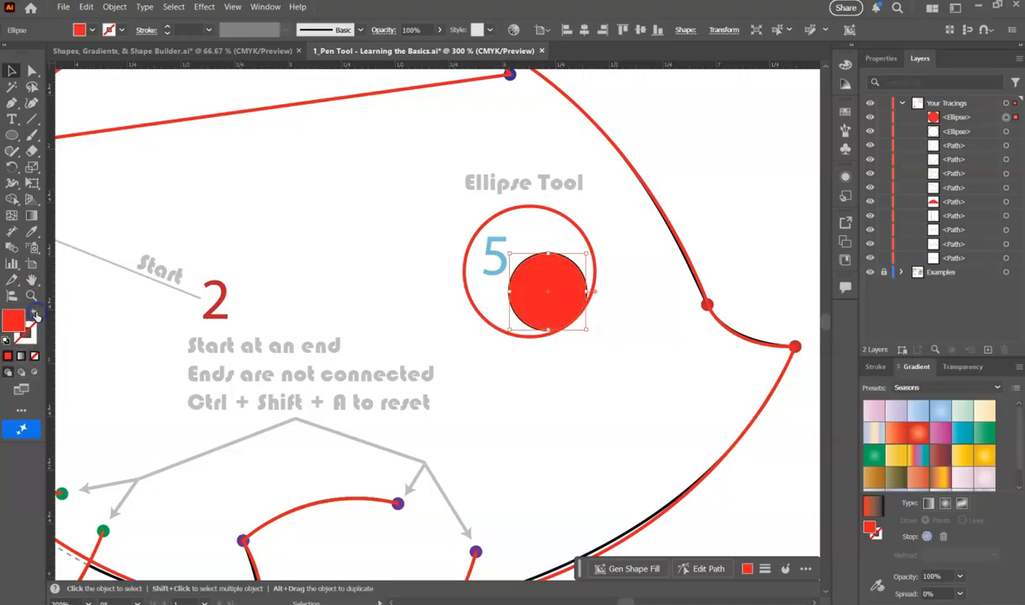
click(92, 30)
click(34, 126)
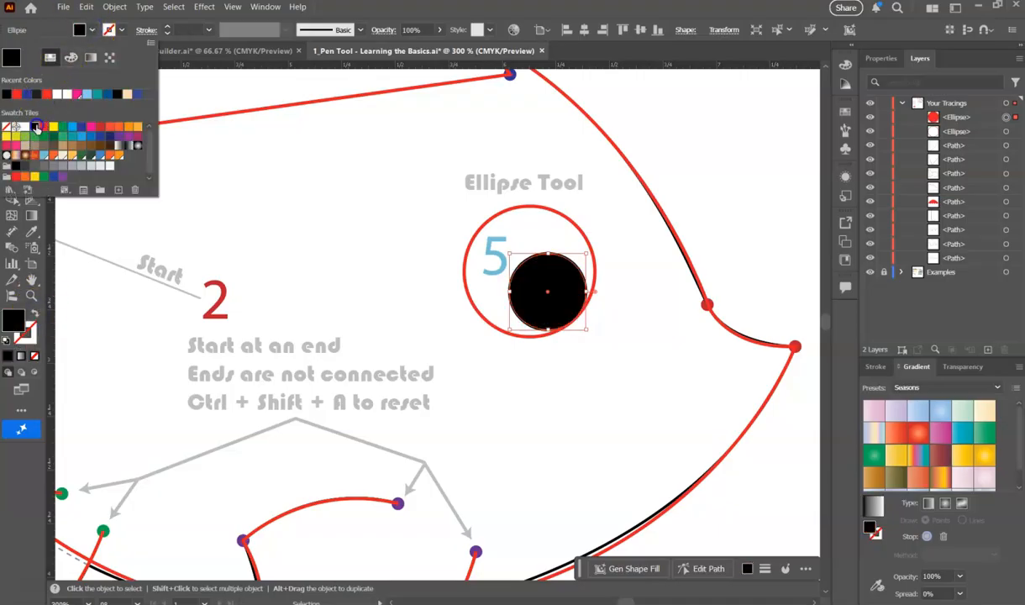
Swap the fill and stroke of the eye's outer circle 5, set its fill to white, and deselect it.
click(507, 217)
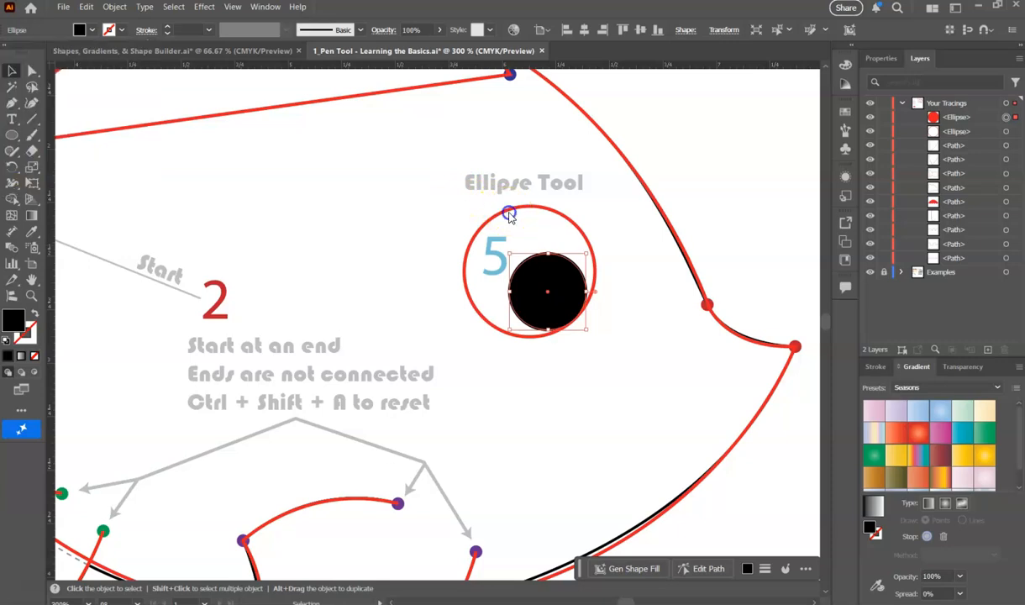
click(509, 213)
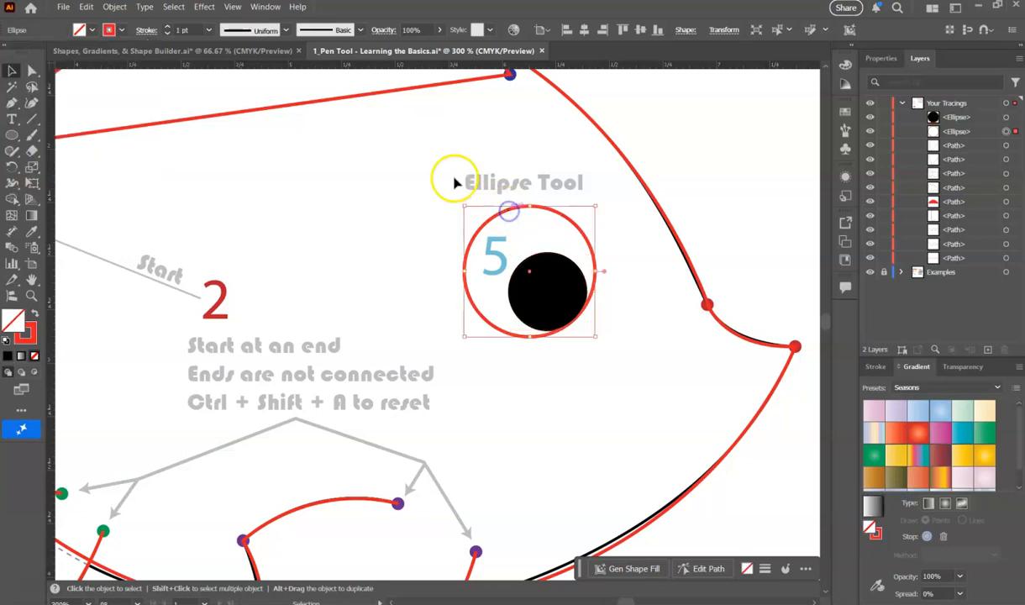
click(35, 312)
click(84, 30)
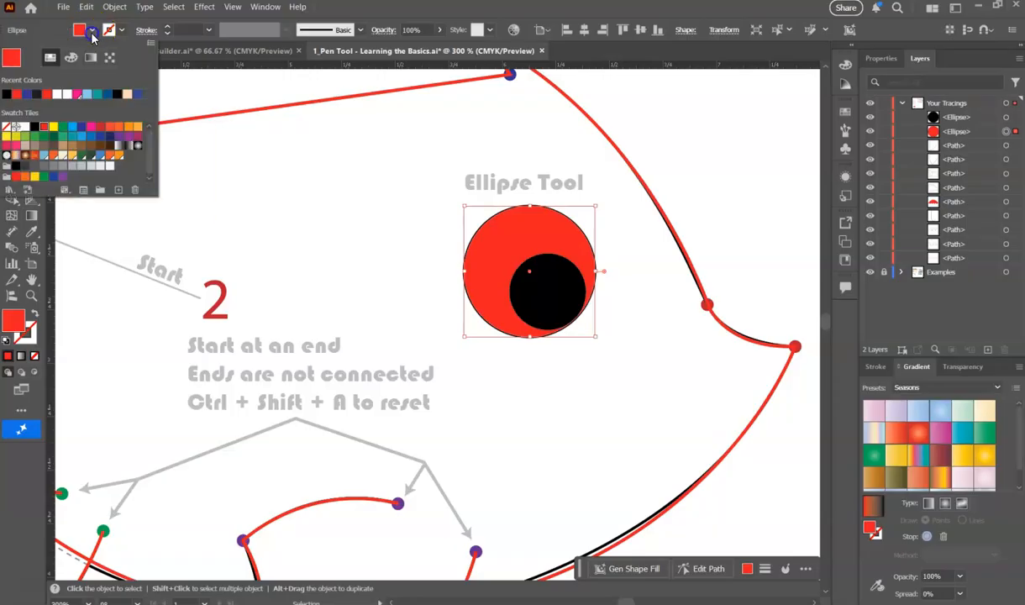
click(25, 126)
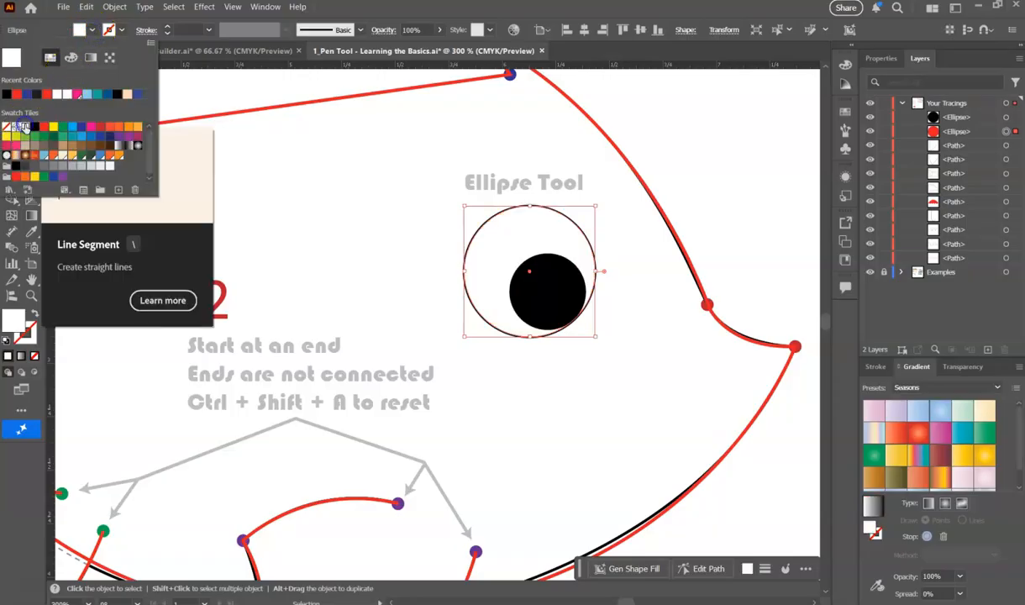
click(434, 204)
click(656, 262)
Swap the fill and stroke of the fish's upper fin 1 and set its fill to light blue.
scroll(653, 257, down, 3)
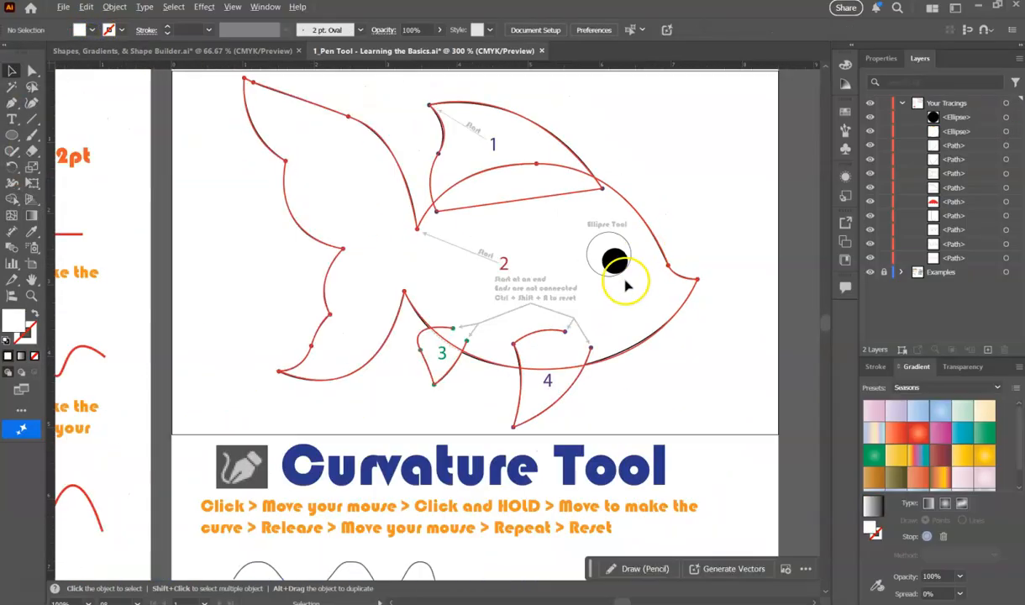
scroll(515, 259, up, 2)
scroll(511, 282, down, 1)
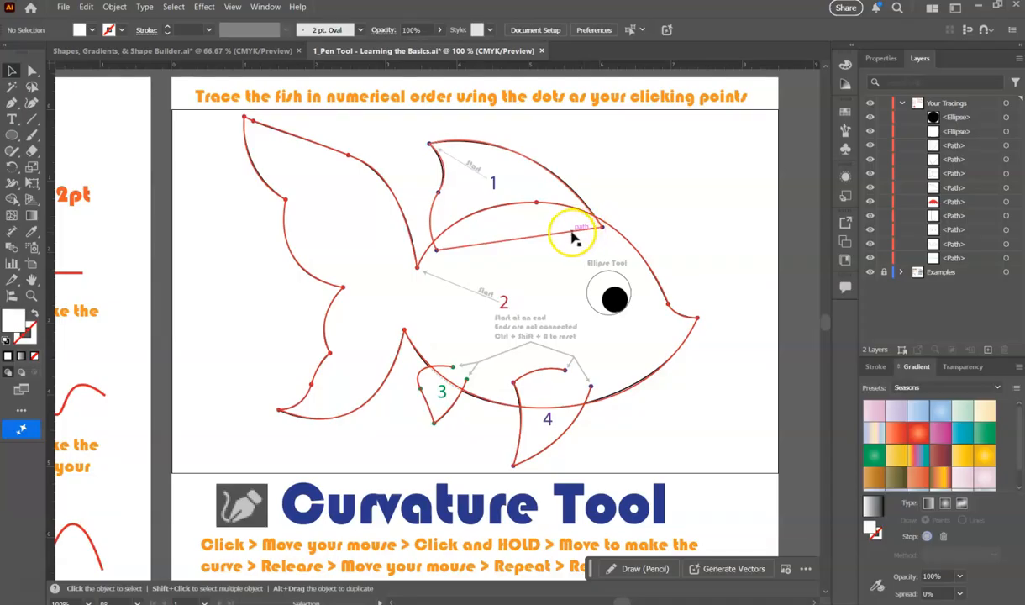
click(566, 192)
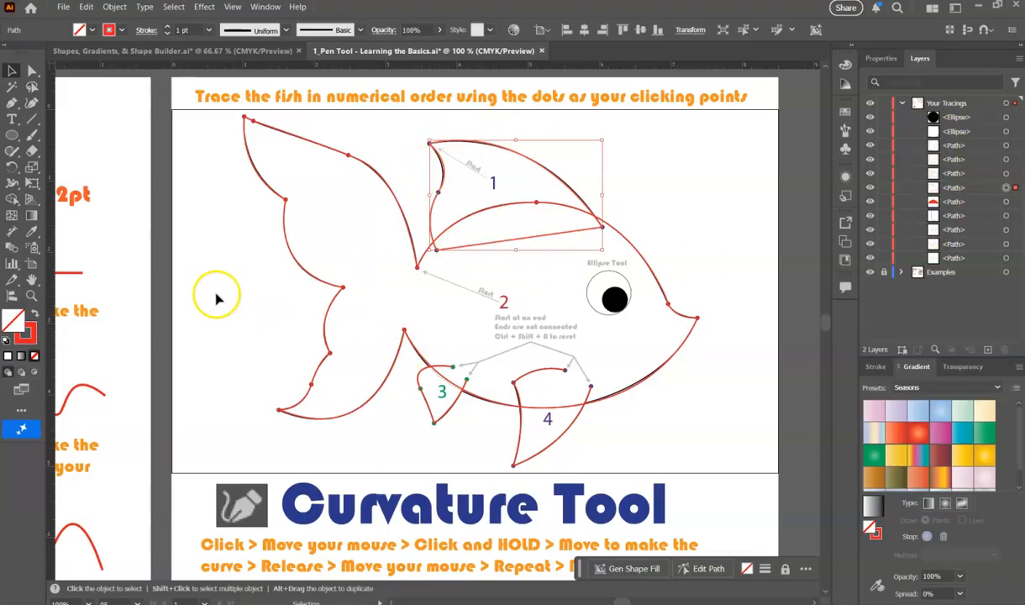
click(36, 315)
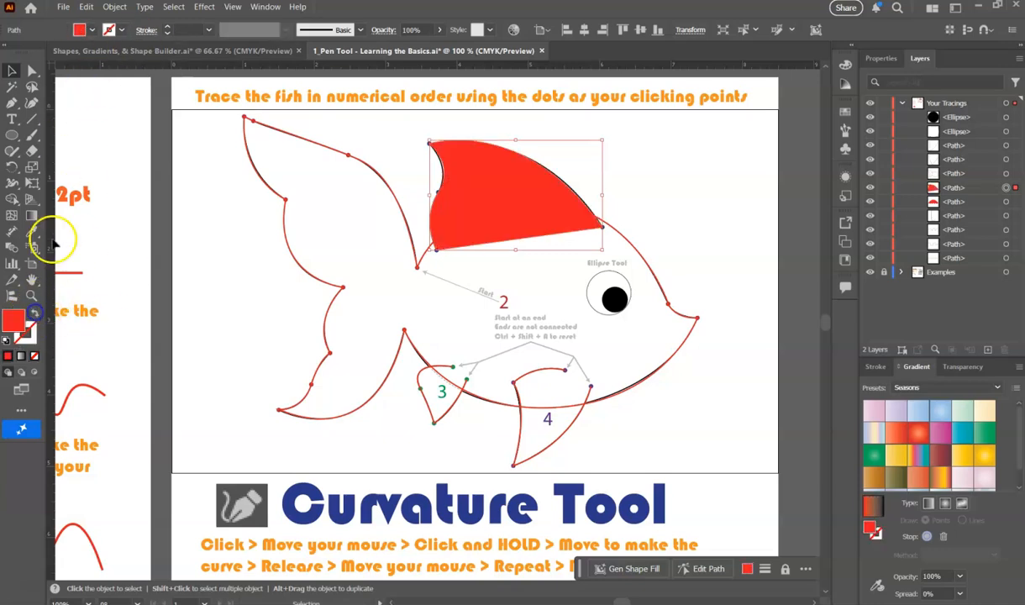
click(93, 31)
click(72, 128)
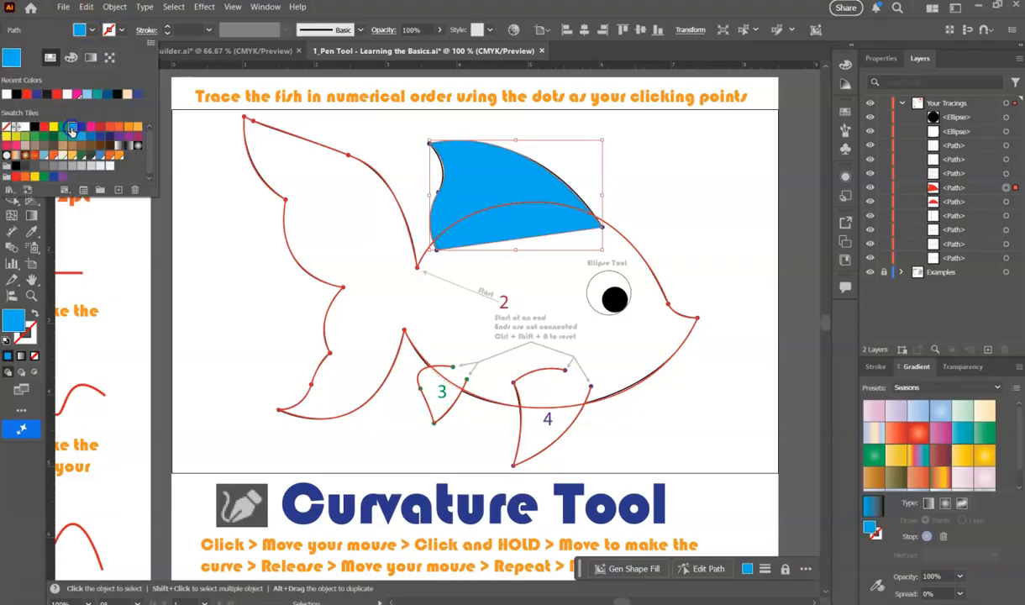
click(408, 301)
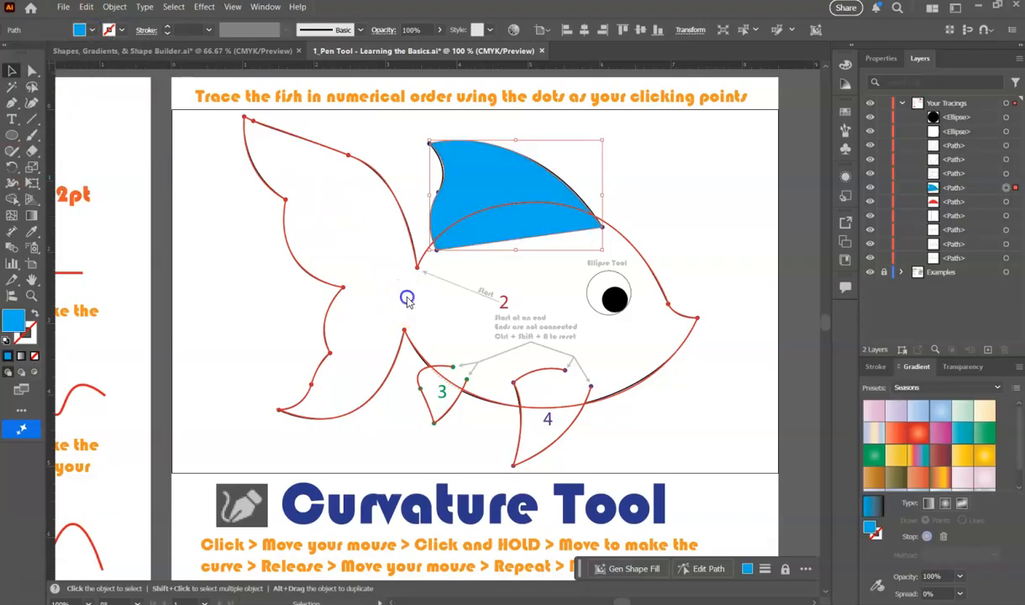
Apply the upper fin's blue fill to both lower fins 3 and 4 with the Eyedropper tool.
click(451, 370)
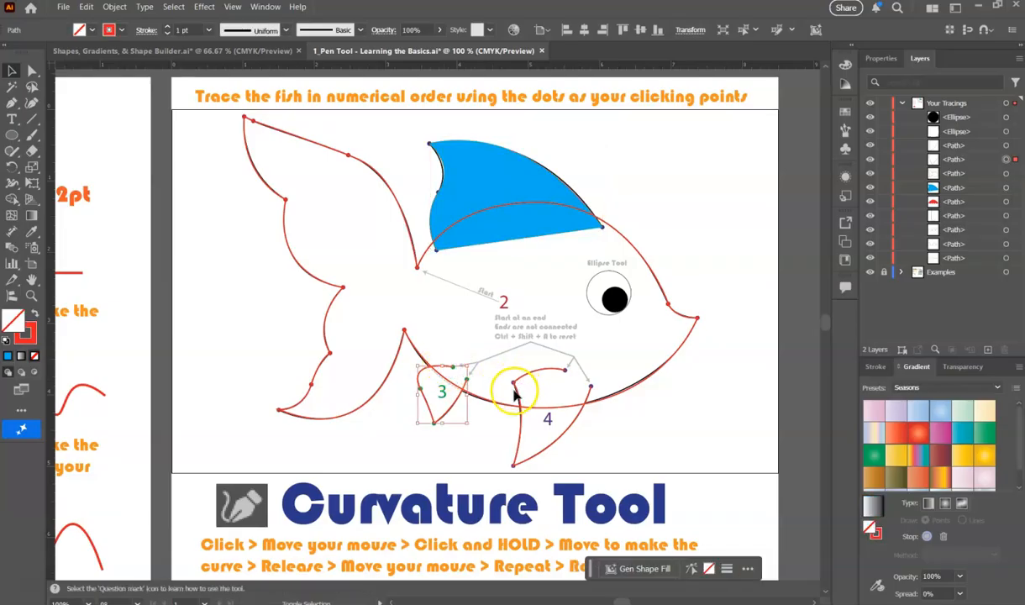
shift+click(517, 393)
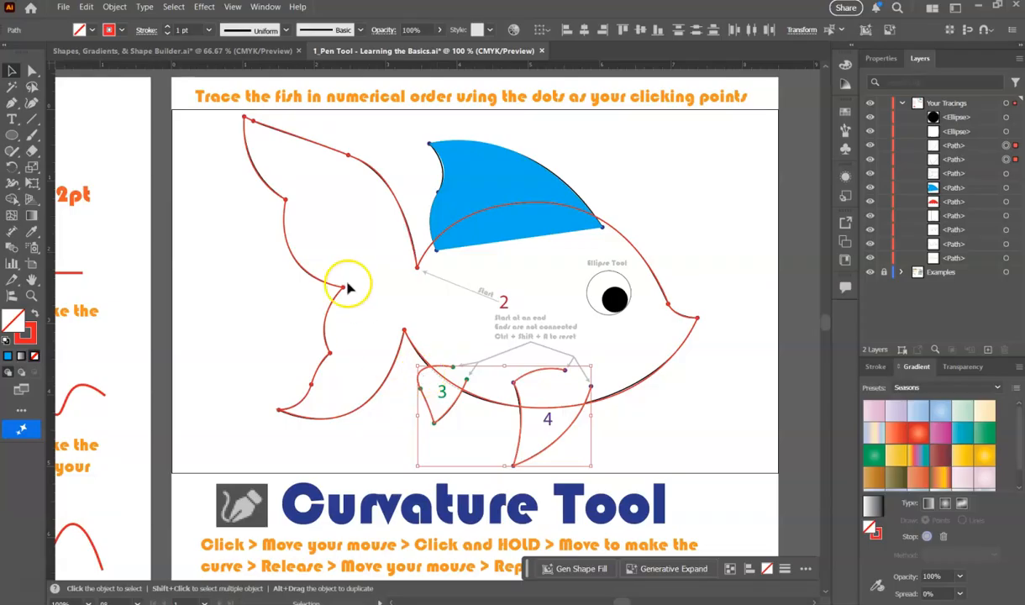
click(33, 233)
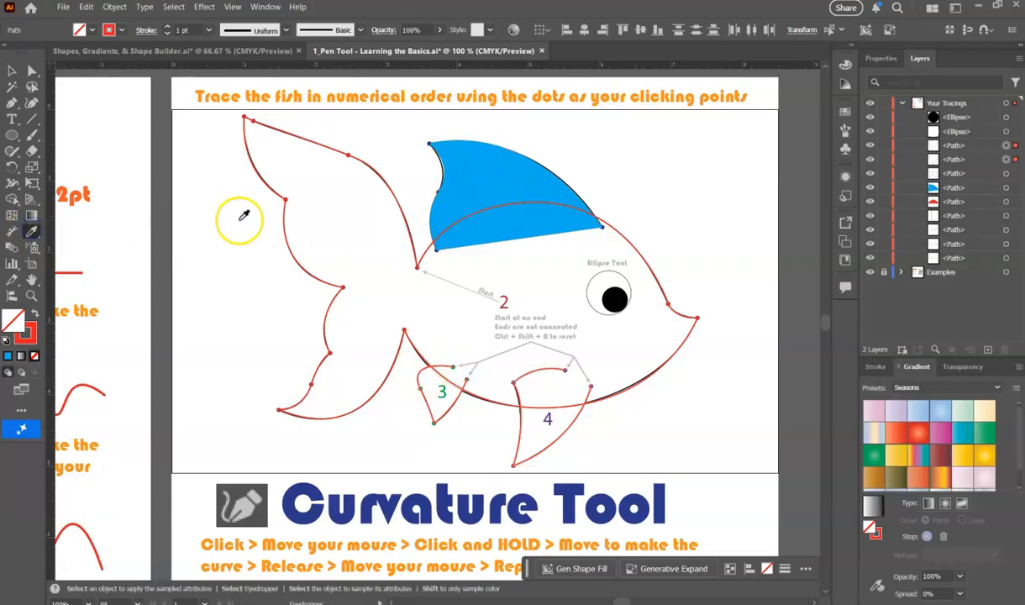
click(453, 192)
click(12, 71)
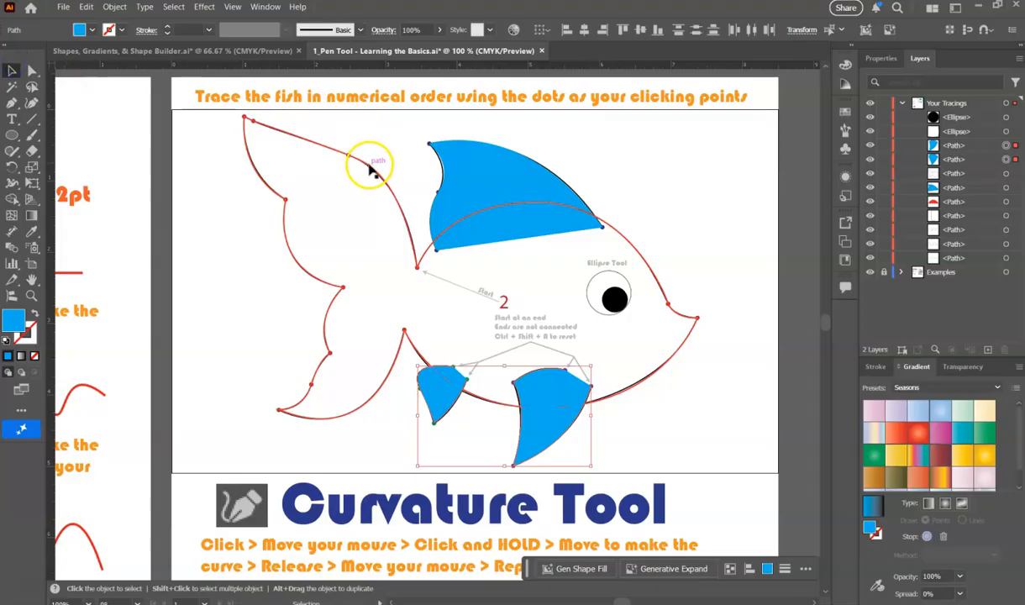
Swap the fill and stroke of the fish's body and tail 2, deselect it, and hide the Examples layer.
click(373, 168)
click(34, 314)
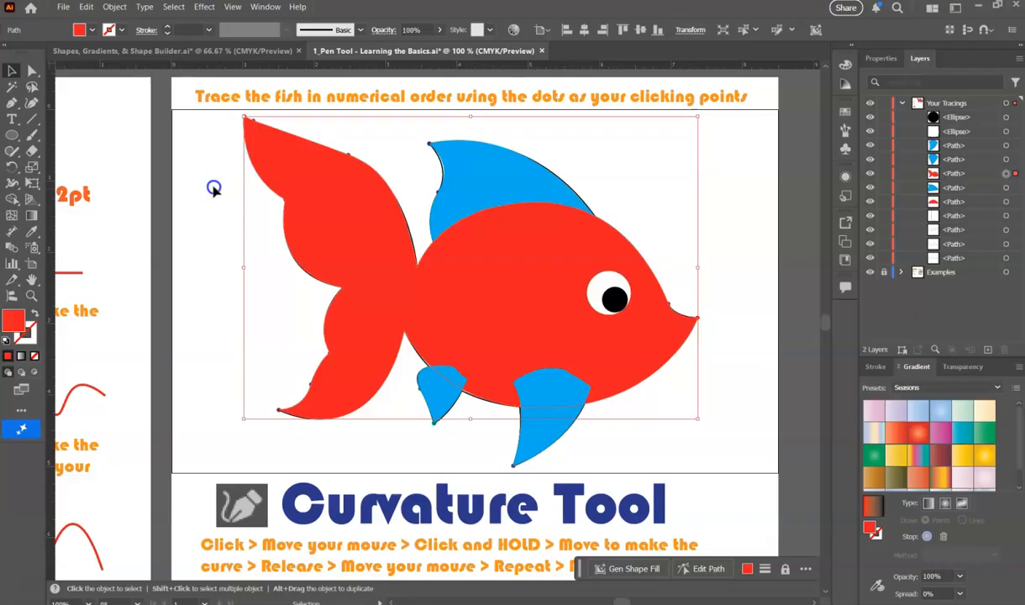
click(213, 189)
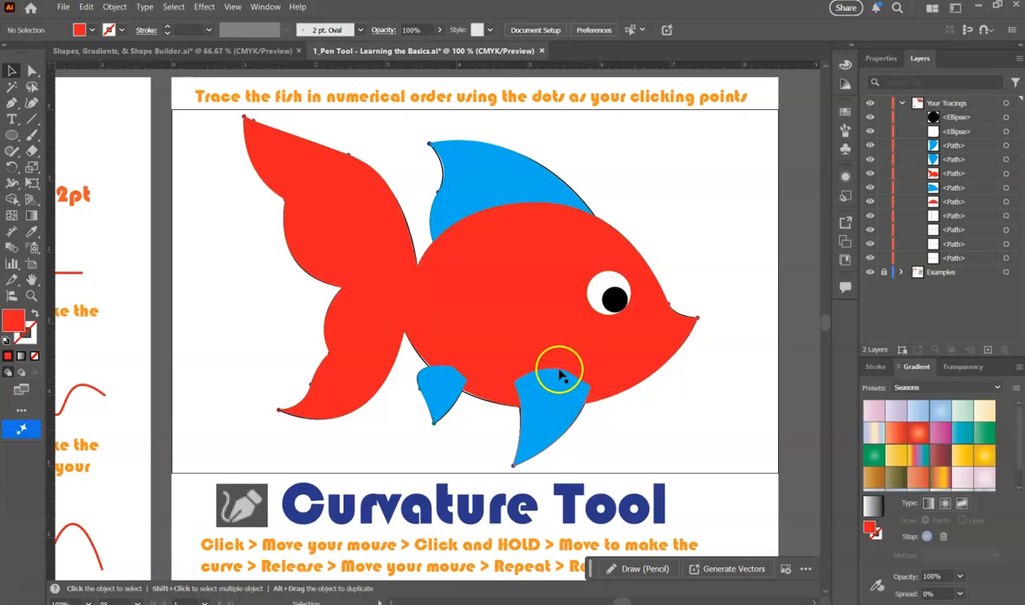
click(870, 273)
Give lower fin 4 a black stroke, deselect it, and show the Examples layer again.
scroll(580, 402, up, 3)
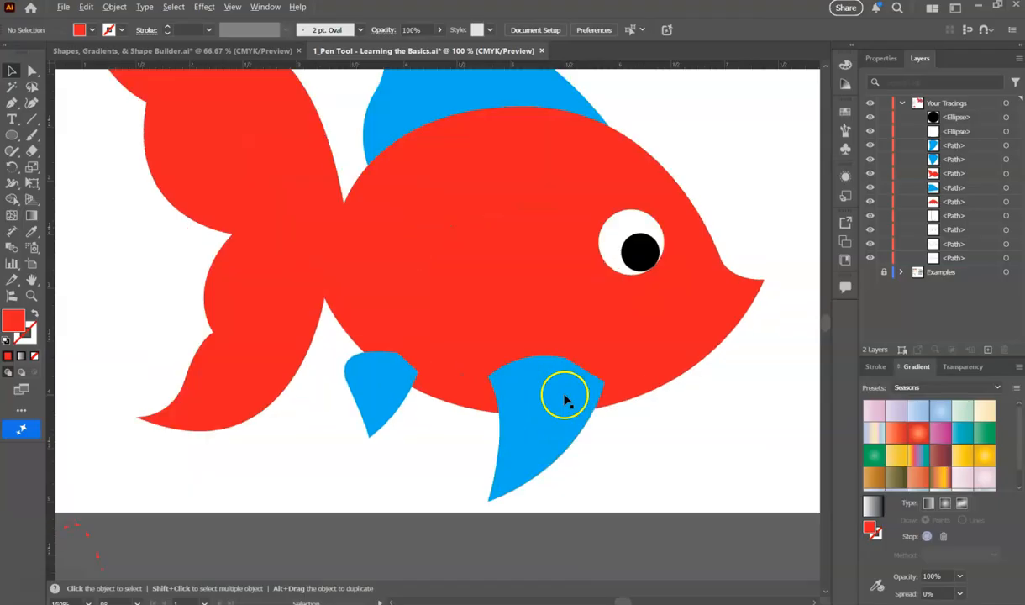
click(566, 384)
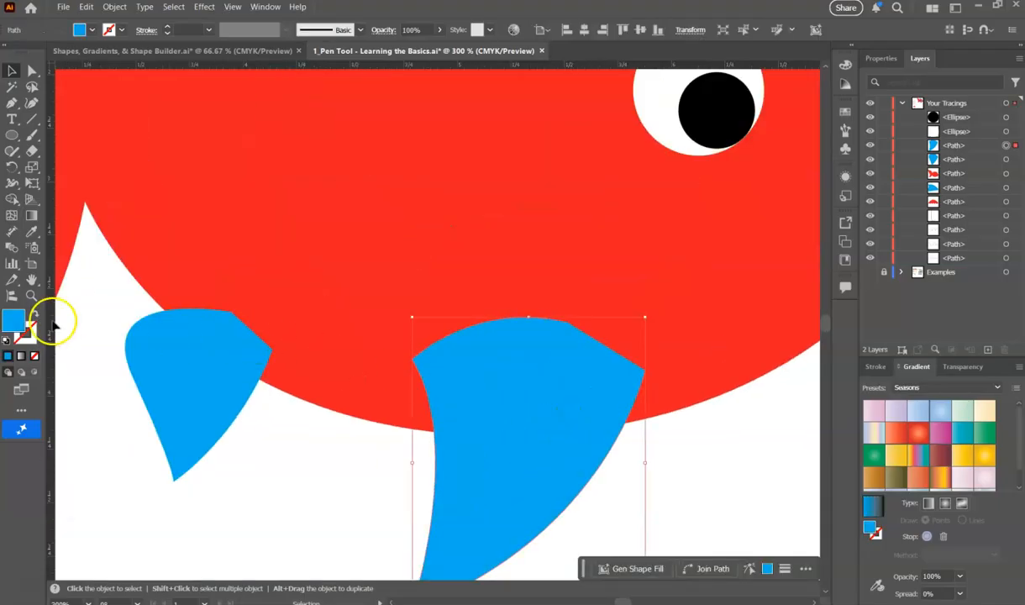
click(118, 30)
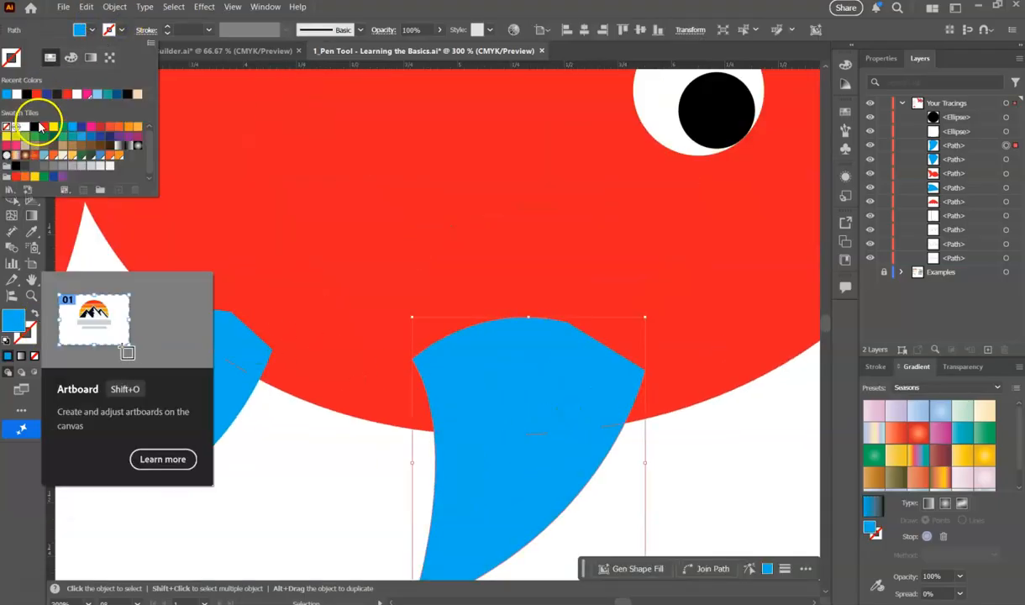
click(35, 126)
click(260, 479)
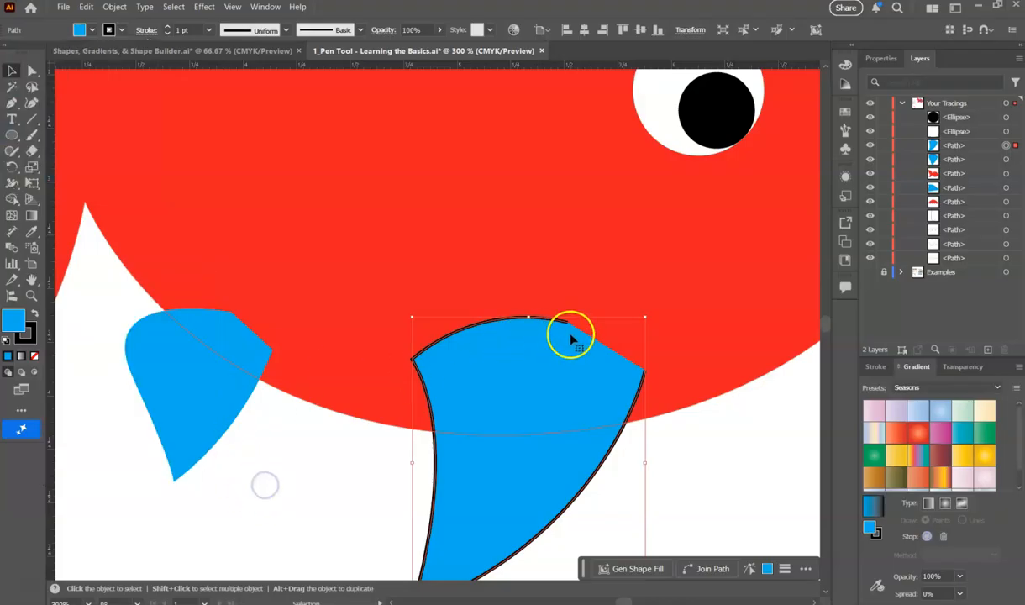
click(708, 475)
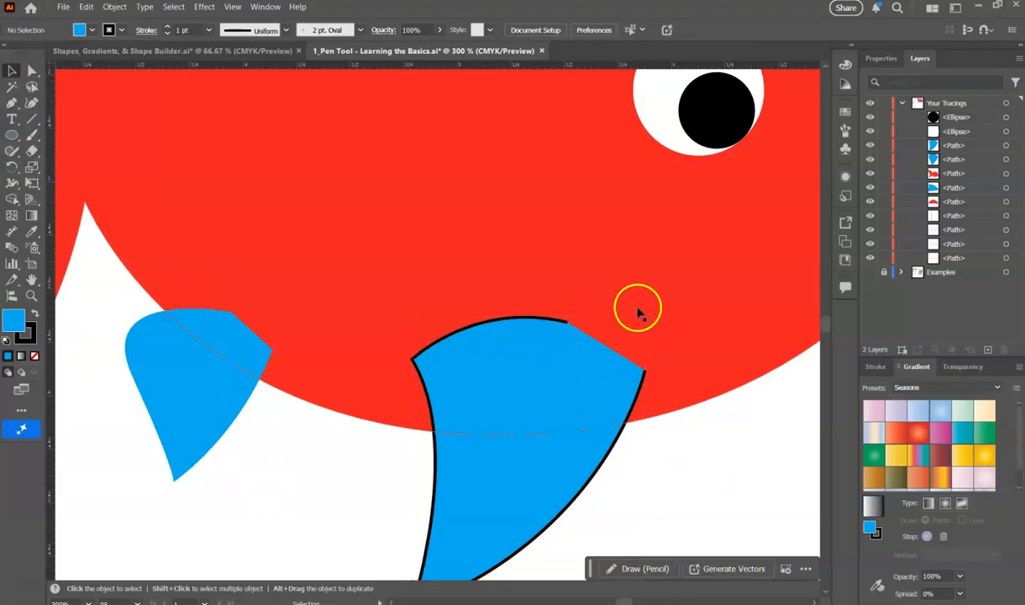
scroll(522, 342, down, 2)
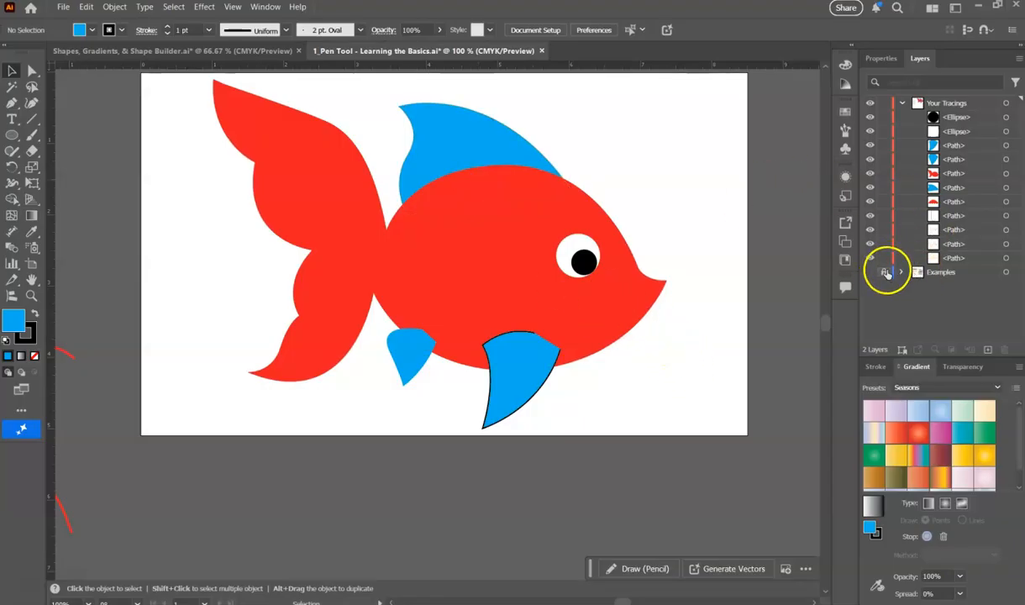
click(869, 274)
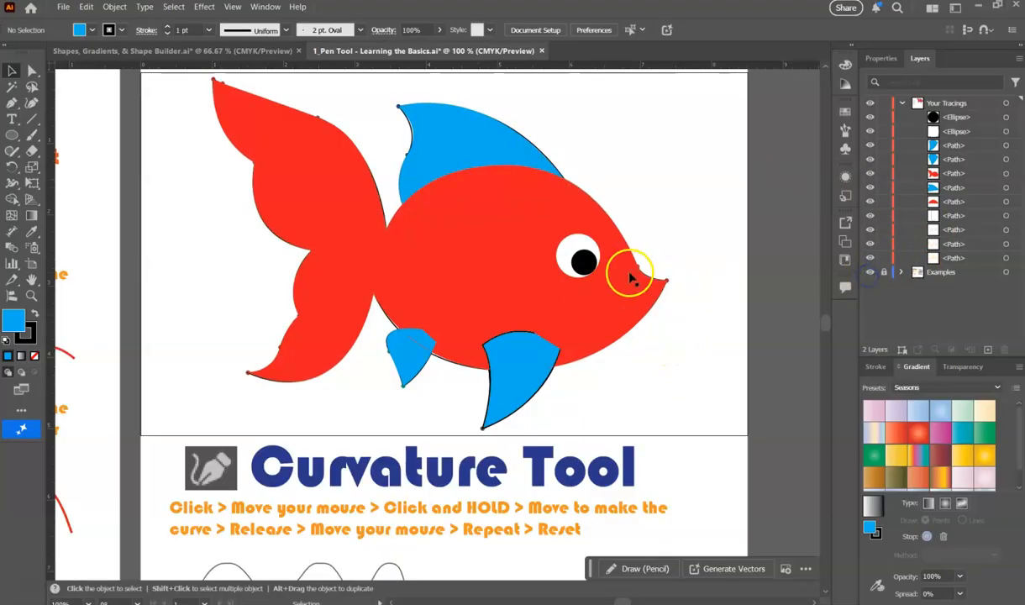
Draw a closed, curling wave shape with the Curvature tool beside the sample wavy line in the Curvature Tool section.
scroll(515, 254, down, 10)
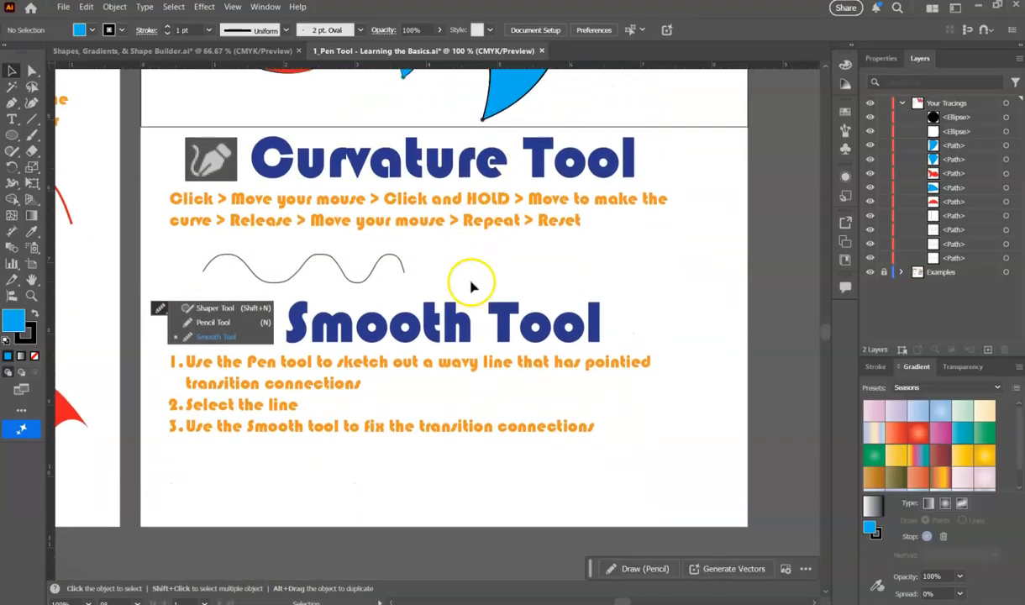
scroll(479, 268, up, 2)
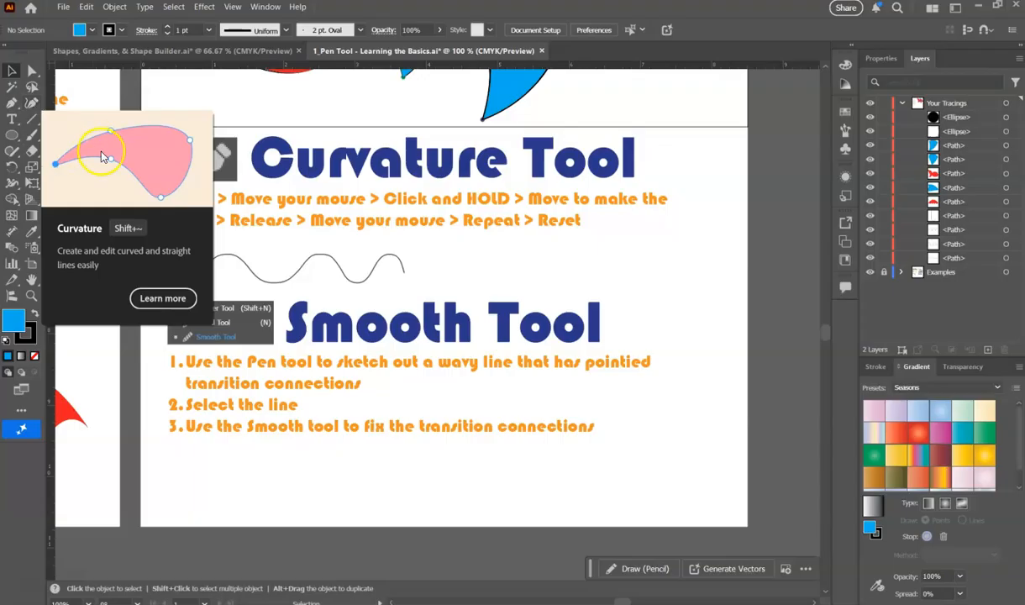
click(32, 100)
click(454, 278)
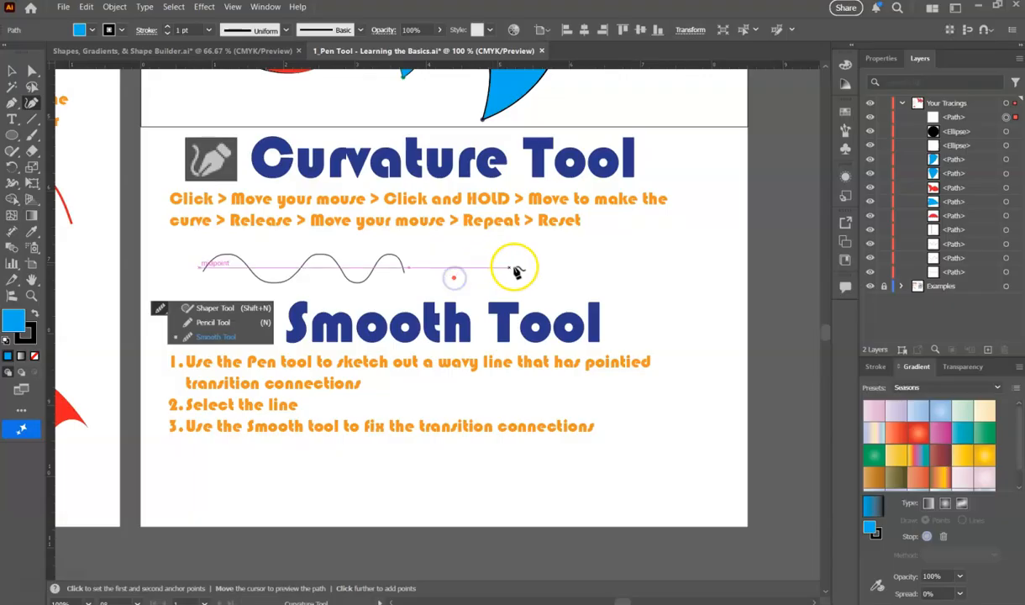
click(495, 244)
click(511, 264)
click(544, 287)
click(569, 248)
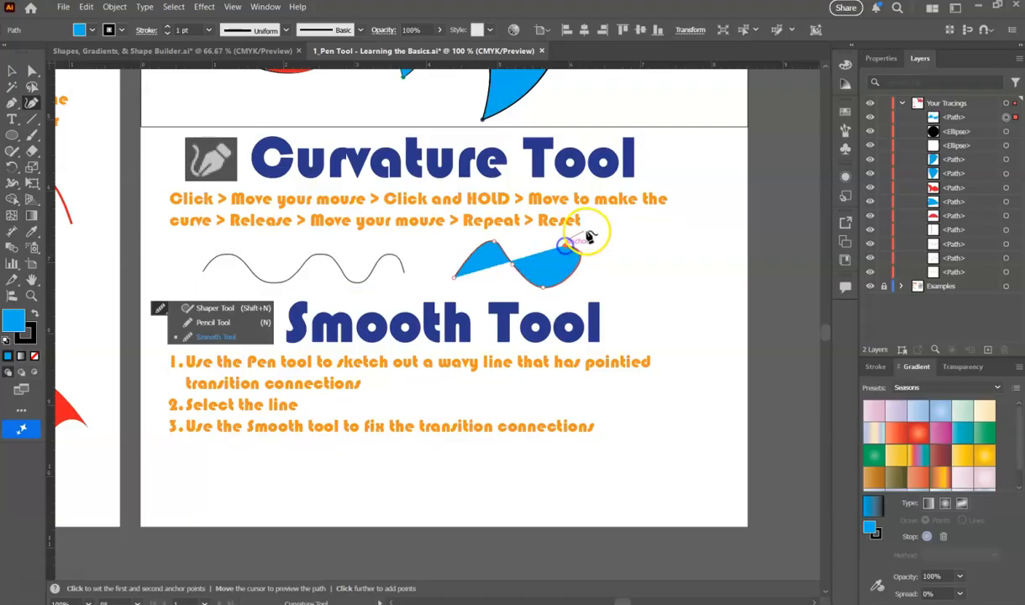
click(611, 229)
click(634, 288)
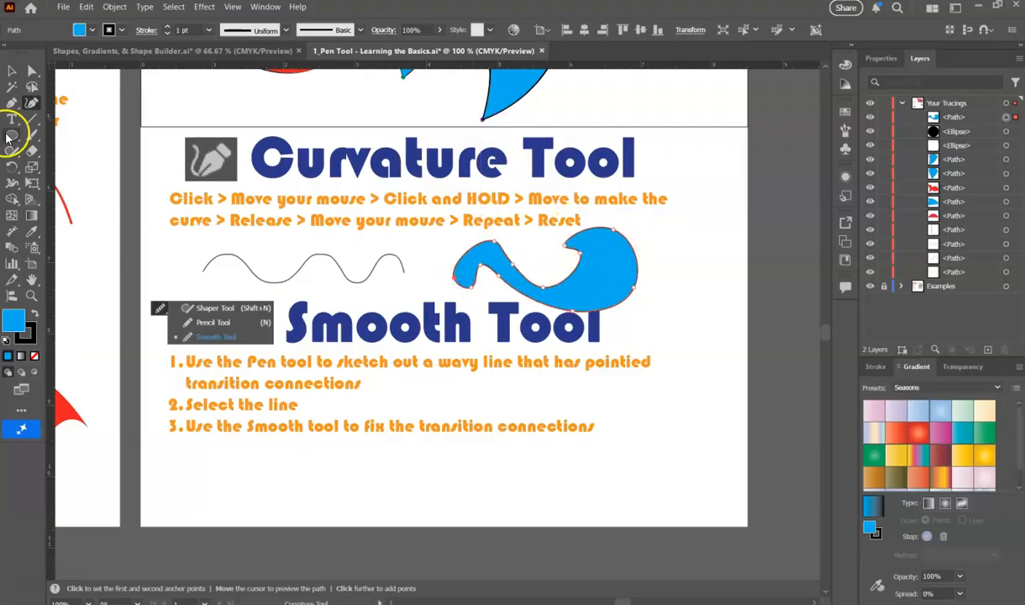
Reshape the blue wave's inner curve with the Direct Selection tool, shift the whole shape to the right, and deselect it.
click(31, 70)
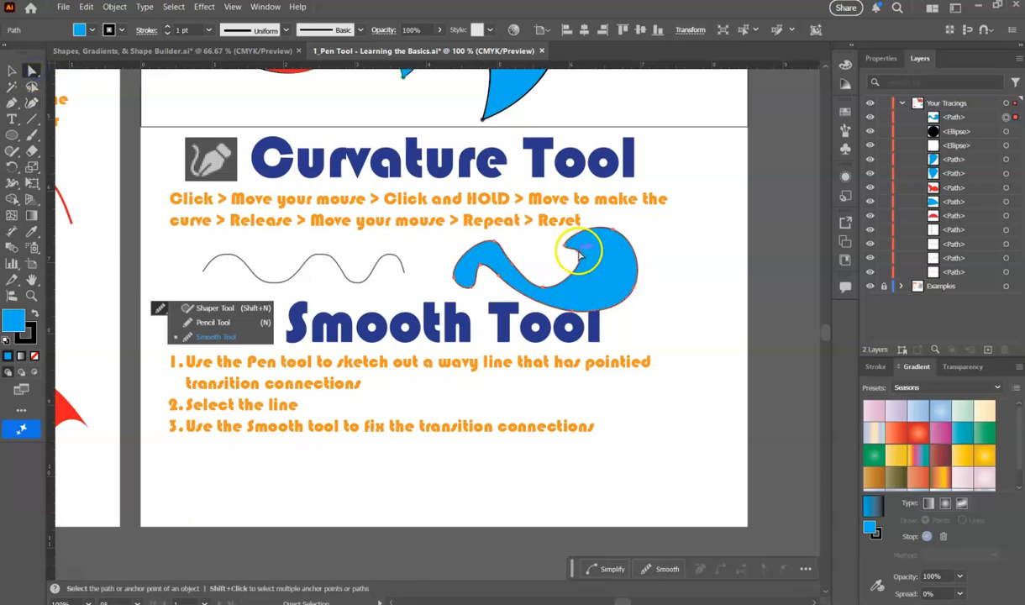
drag(580, 255, 568, 314)
drag(600, 267, 613, 238)
click(665, 285)
drag(600, 279, 665, 277)
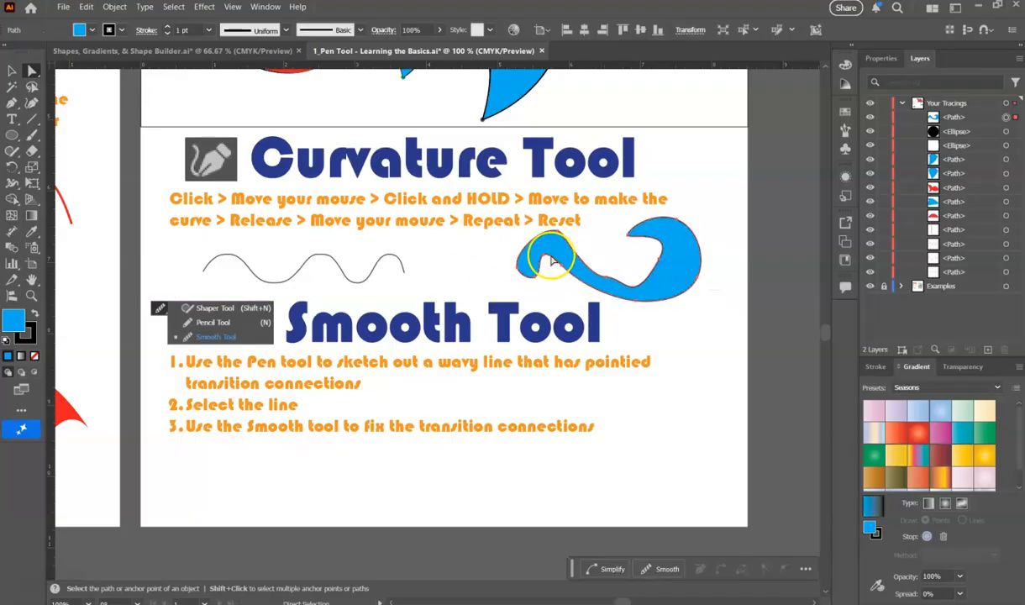
scroll(393, 305, down, 3)
click(434, 418)
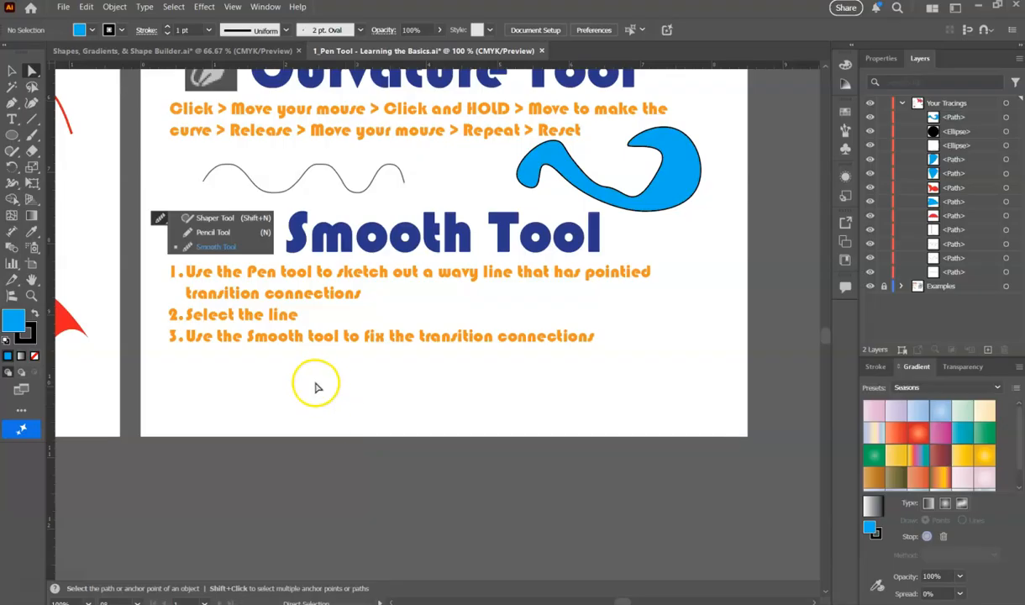
Draw an open wavy line with one pointed transition below the Smooth Tool instructions using the Pen tool, and end the path.
click(251, 389)
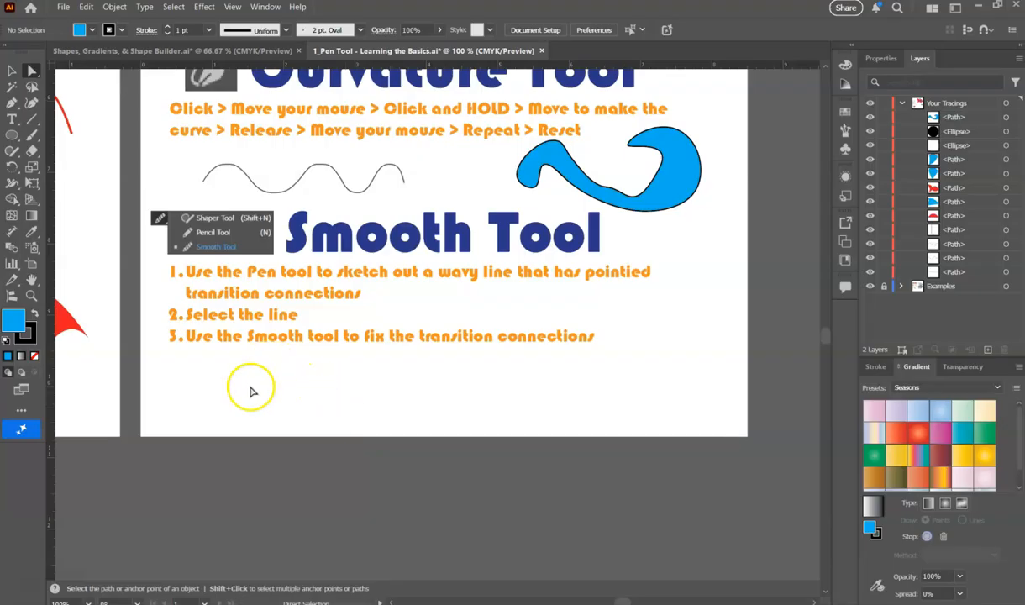
click(12, 101)
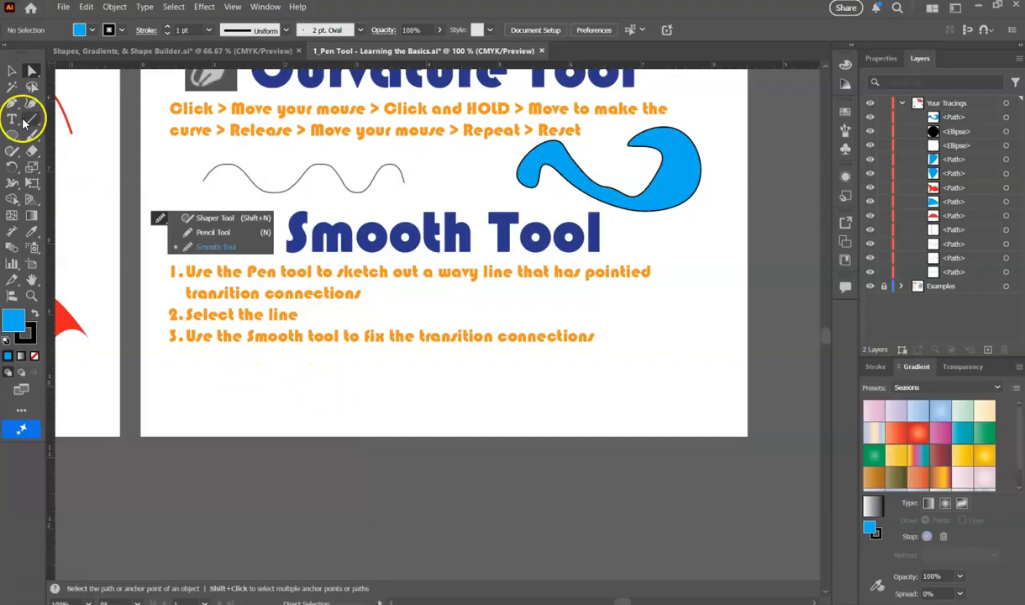
click(261, 398)
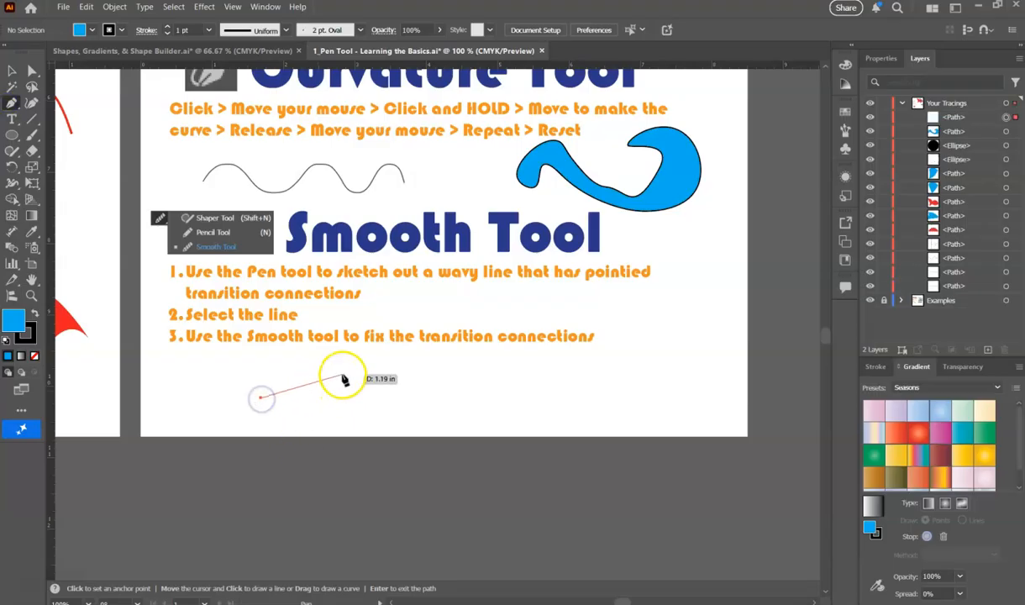
drag(341, 371, 370, 404)
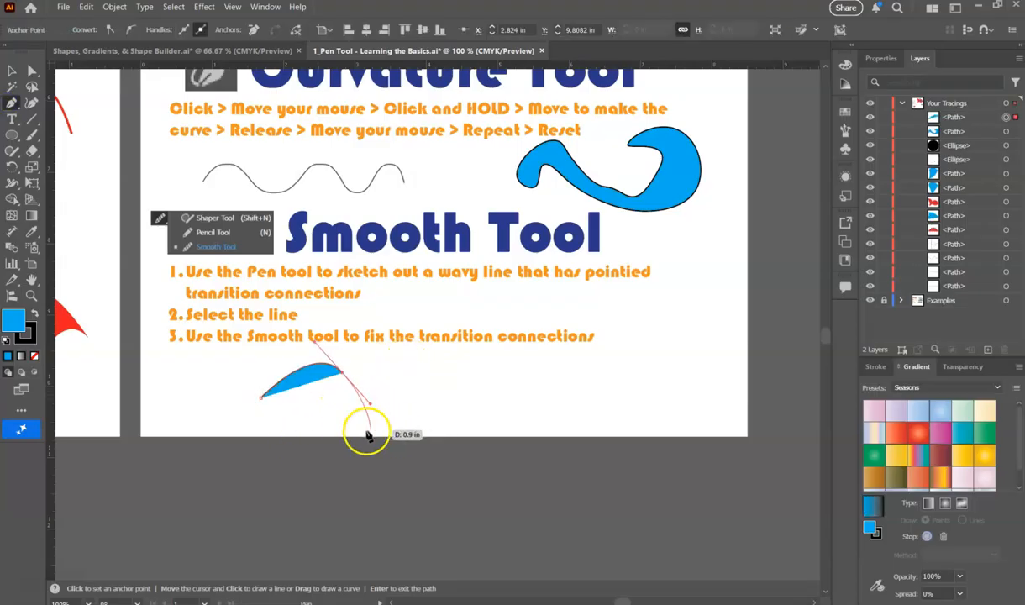
click(349, 418)
drag(395, 415, 396, 405)
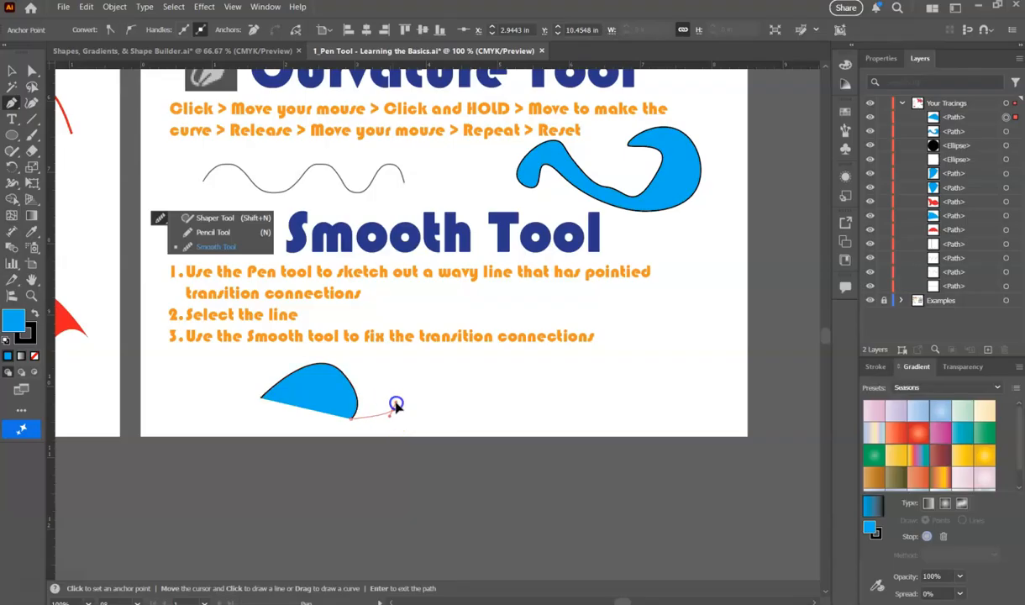
drag(438, 367, 437, 366)
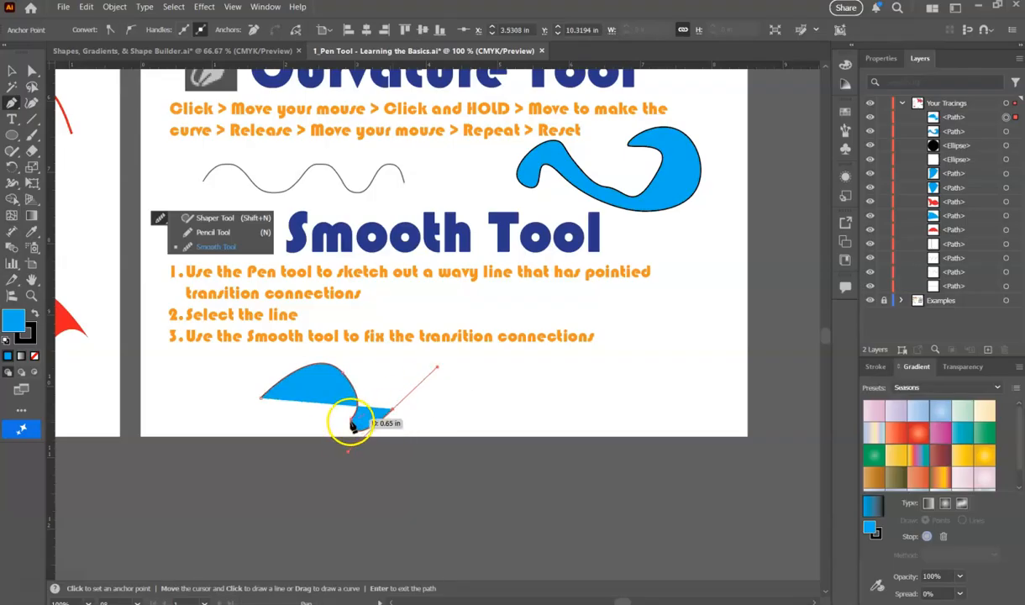
key(ctrl+shift+a)
Remove the blue fill from the new wavy line, keeping its black stroke, and deselect it.
click(11, 71)
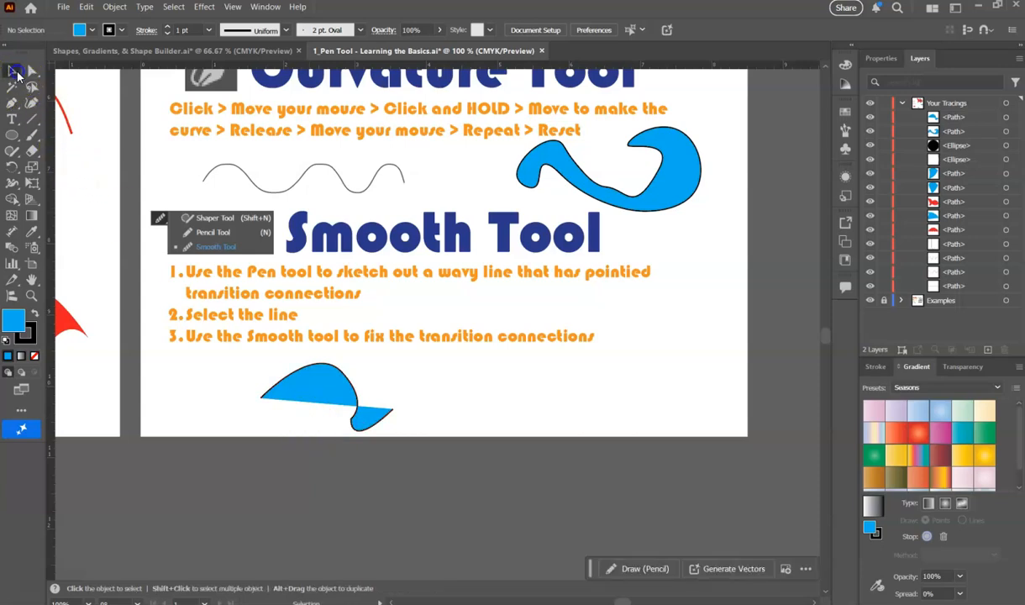
drag(398, 454, 248, 347)
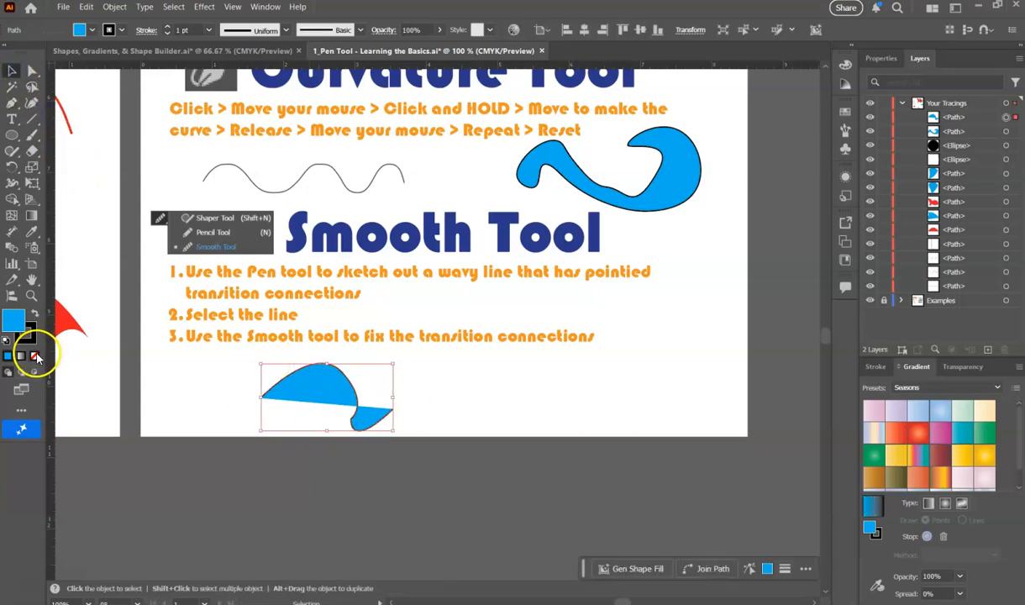
click(36, 357)
click(403, 504)
Select the wavy line and try to smooth its pointed transition with the Smooth tool.
scroll(340, 430, up, 1)
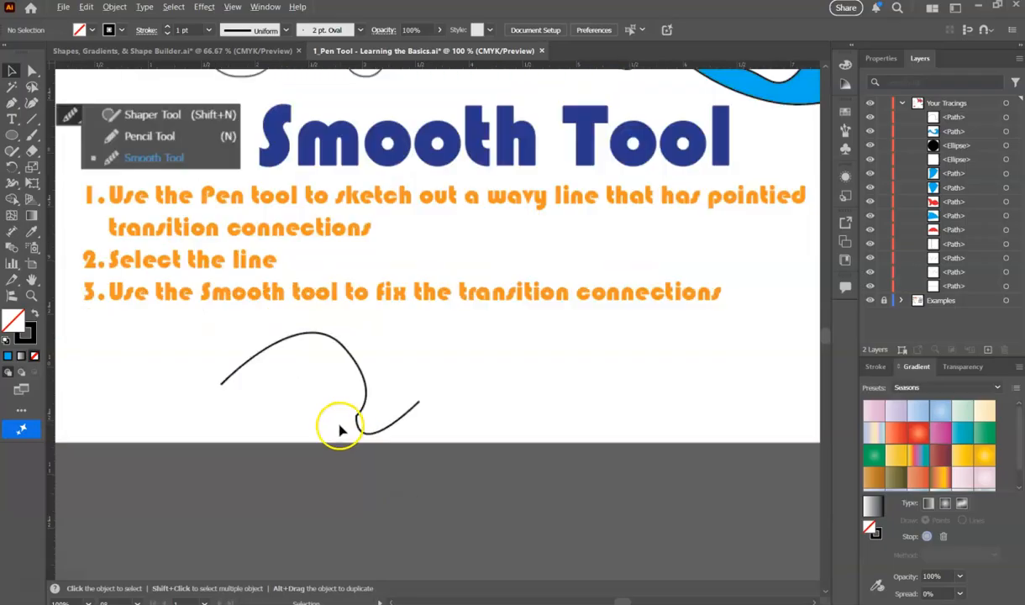
scroll(340, 430, up, 5)
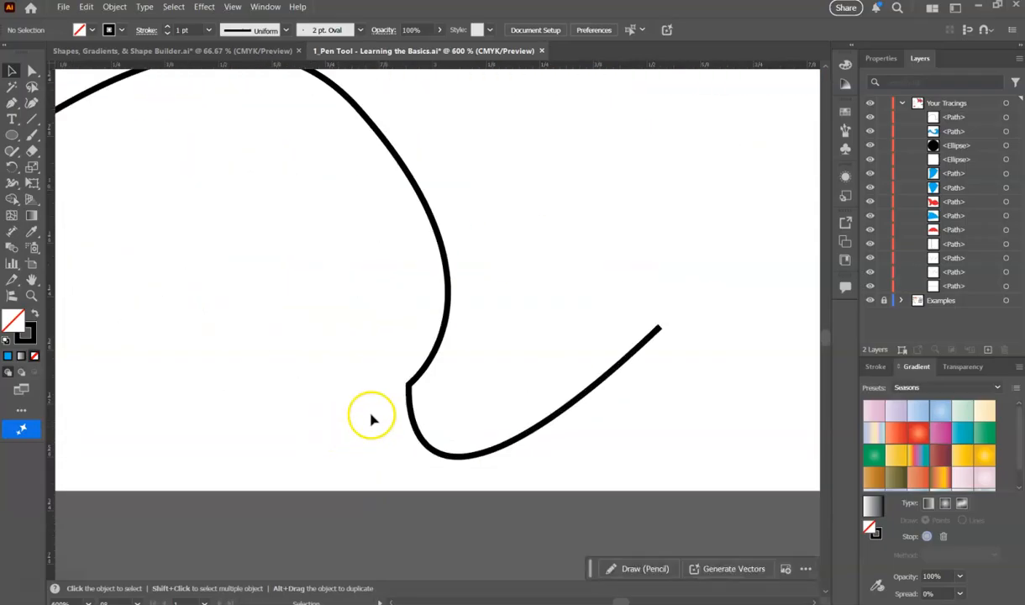
click(409, 385)
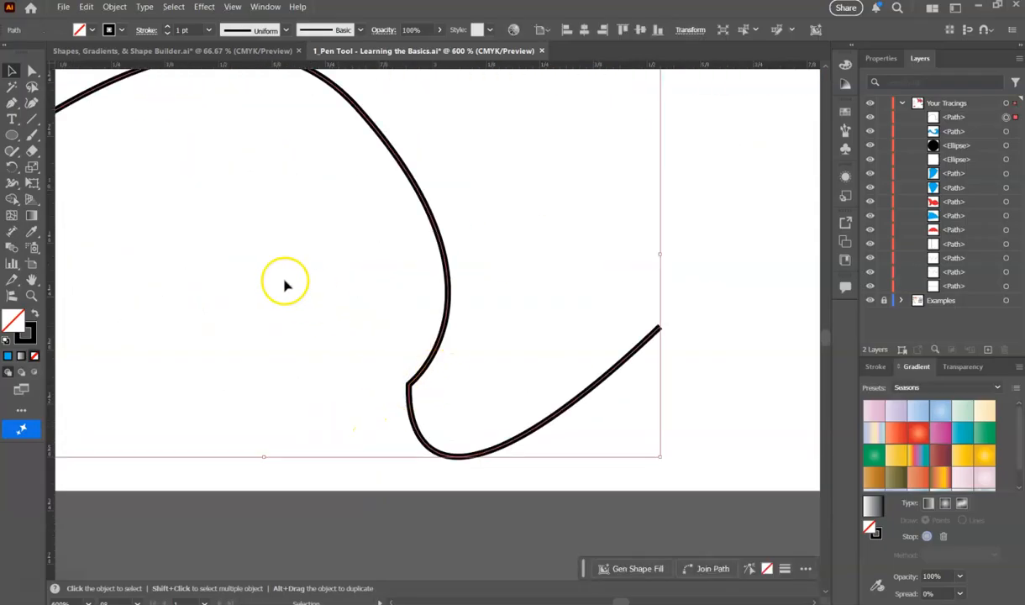
click(12, 152)
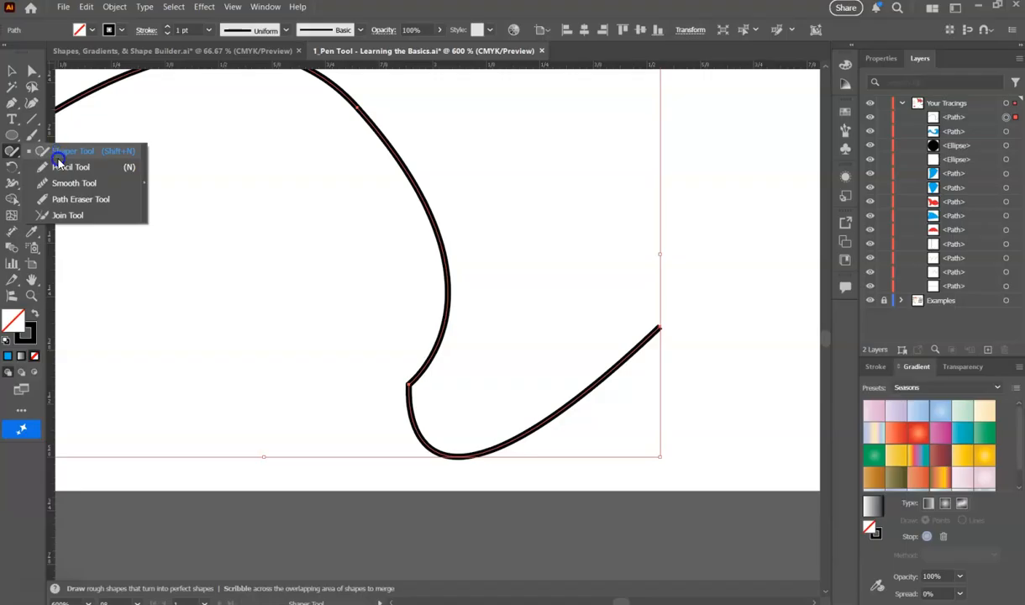
click(64, 185)
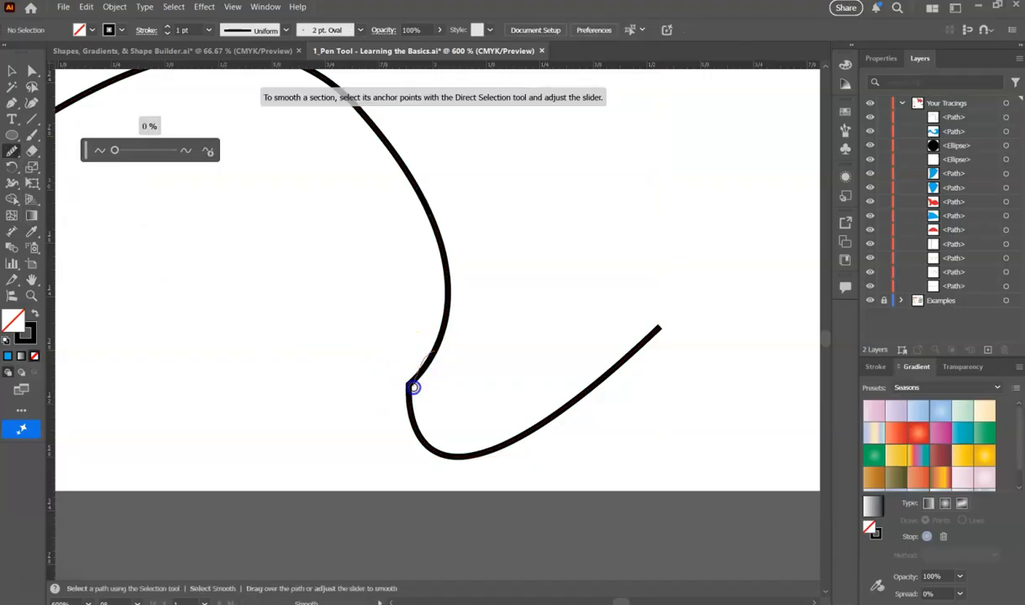
mouse_move(443, 454)
mouse_down()
mouse_move(402, 410)
mouse_move(424, 331)
mouse_up()
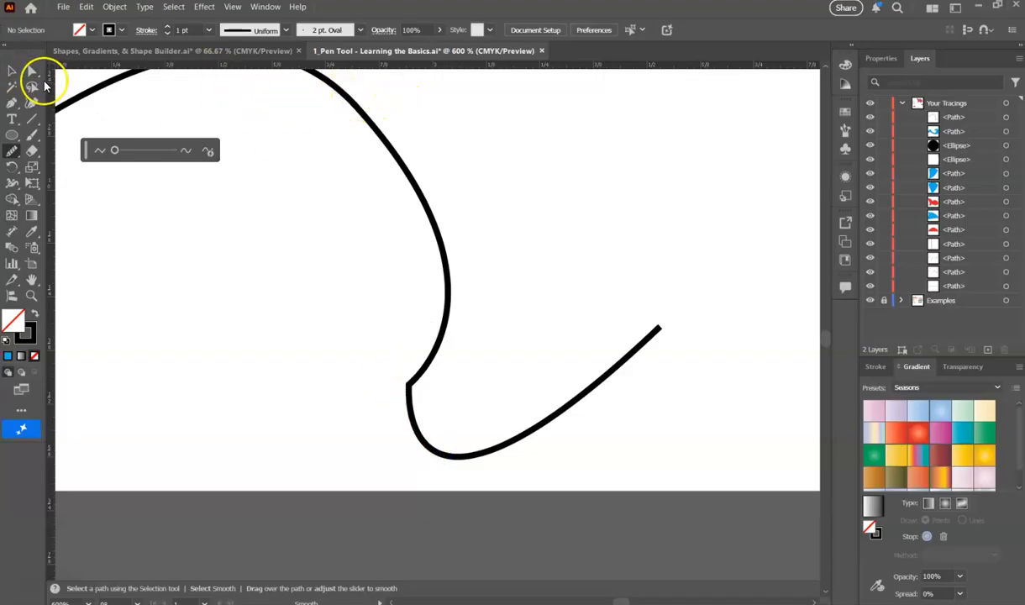
Reselect the wavy line with the Direct Selection tool and round its pointed transition with repeated Smooth tool strokes.
click(31, 71)
click(427, 367)
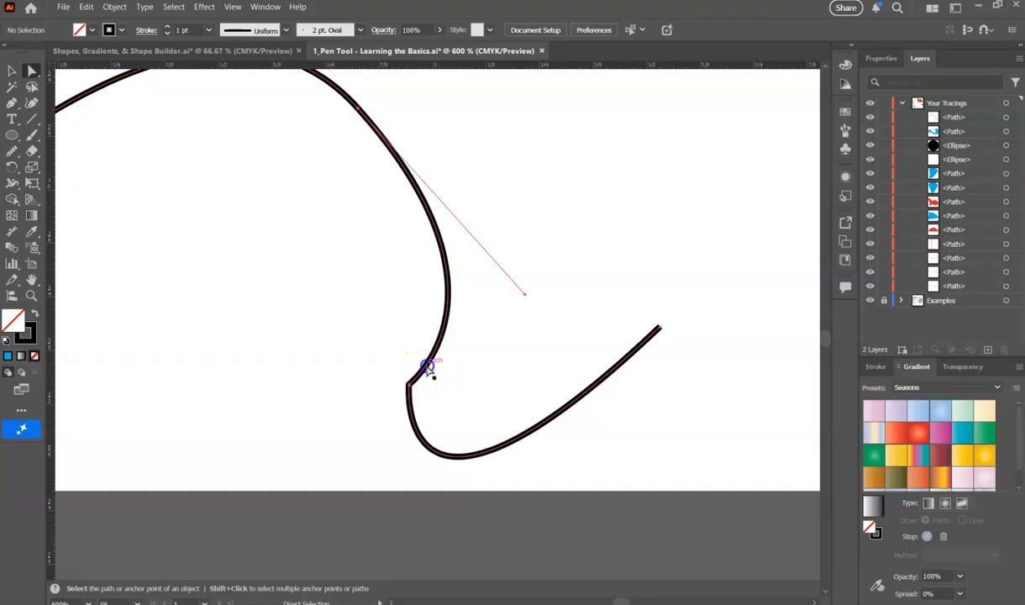
click(12, 151)
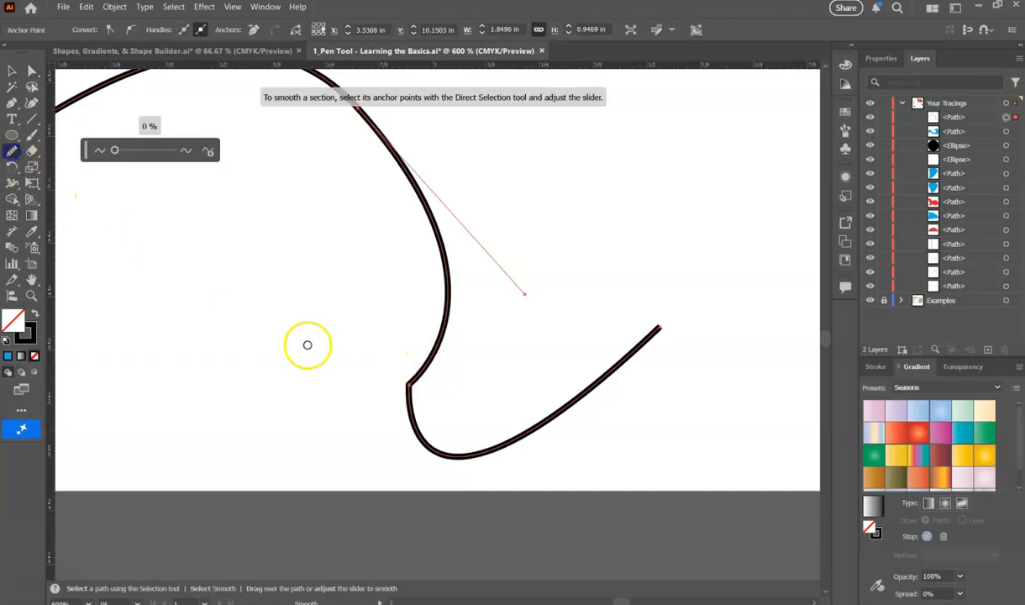
drag(416, 406, 446, 455)
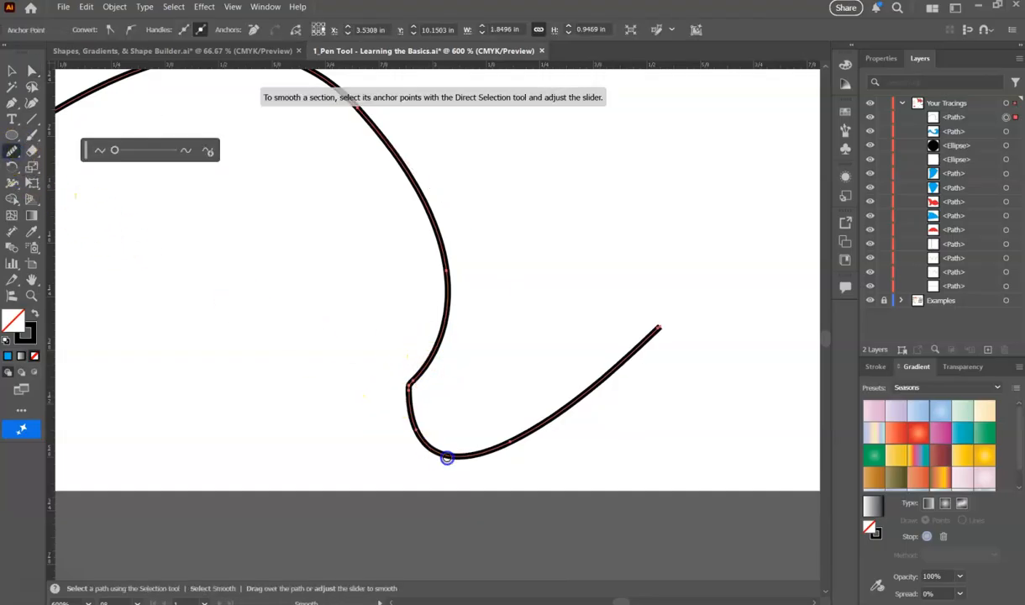
mouse_move(415, 380)
mouse_down()
mouse_move(417, 428)
mouse_move(431, 332)
mouse_move(429, 411)
mouse_up()
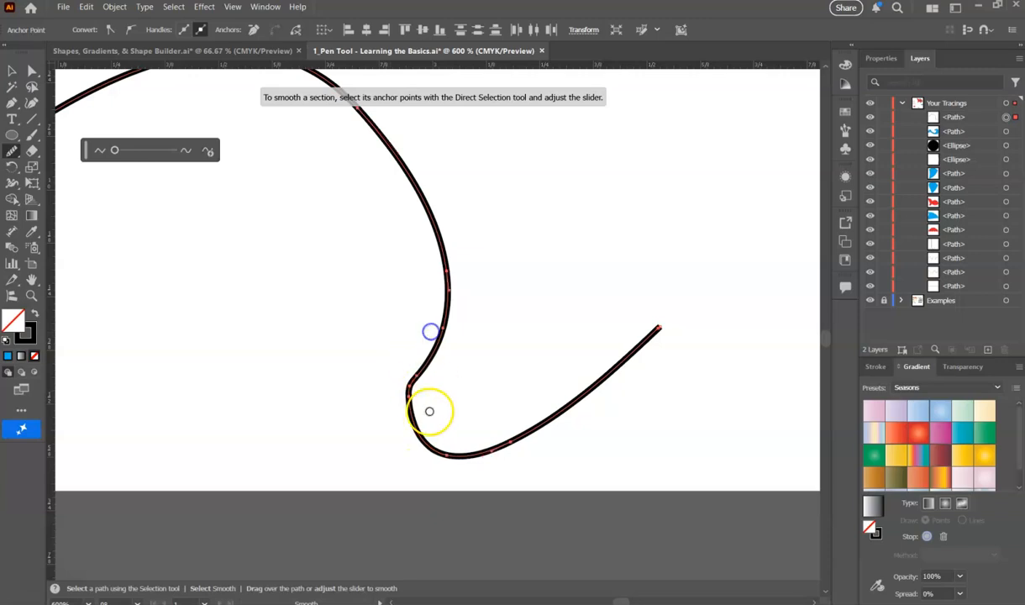
drag(465, 294, 417, 437)
drag(425, 338, 422, 414)
drag(426, 337, 409, 414)
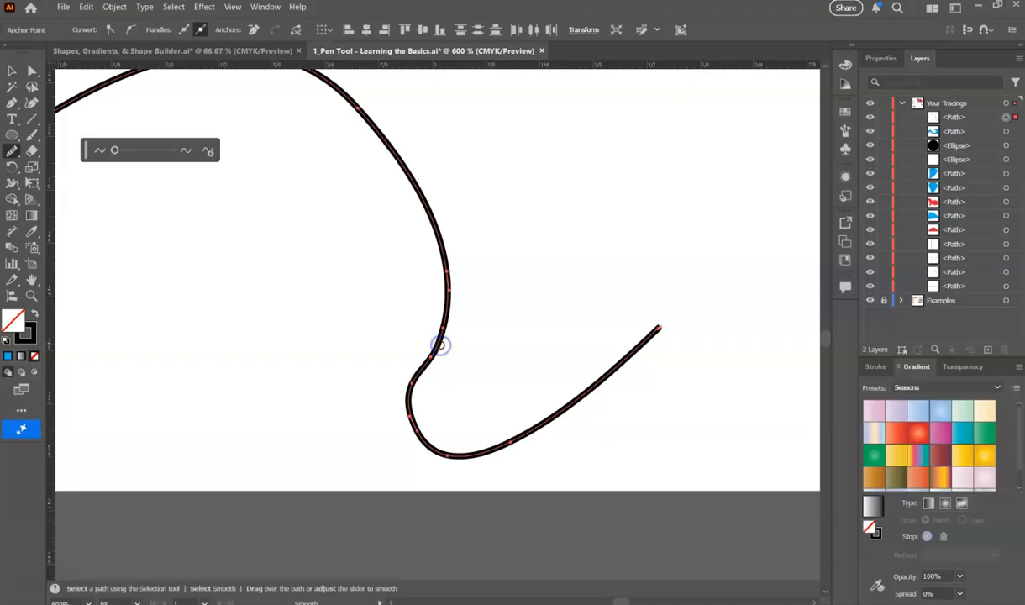
mouse_move(403, 442)
mouse_down()
mouse_move(304, 307)
mouse_move(368, 293)
mouse_move(412, 259)
mouse_up()
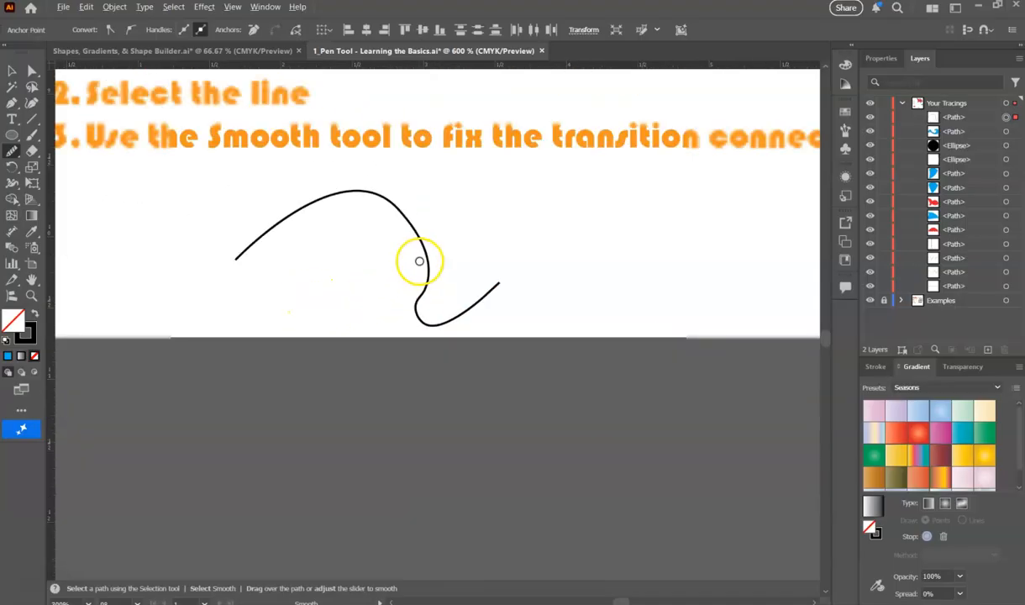
Examine both practice pages in full and deselect the smoothed line.
key(ctrl+minus)
key(ctrl+minus)
key(ctrl+minus)
key(ctrl+minus)
key(ctrl+minus)
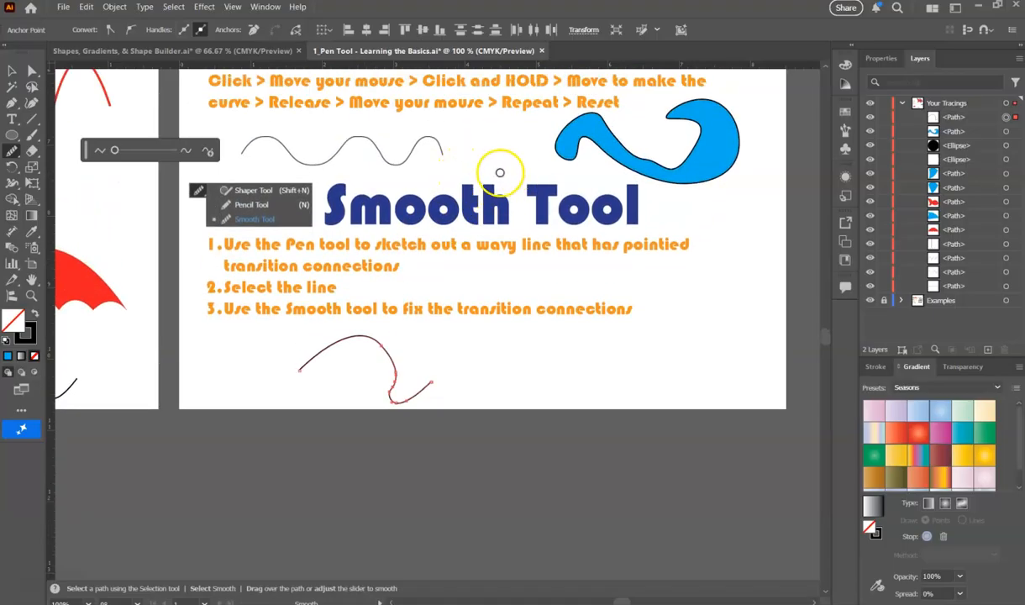
scroll(492, 171, up, 1)
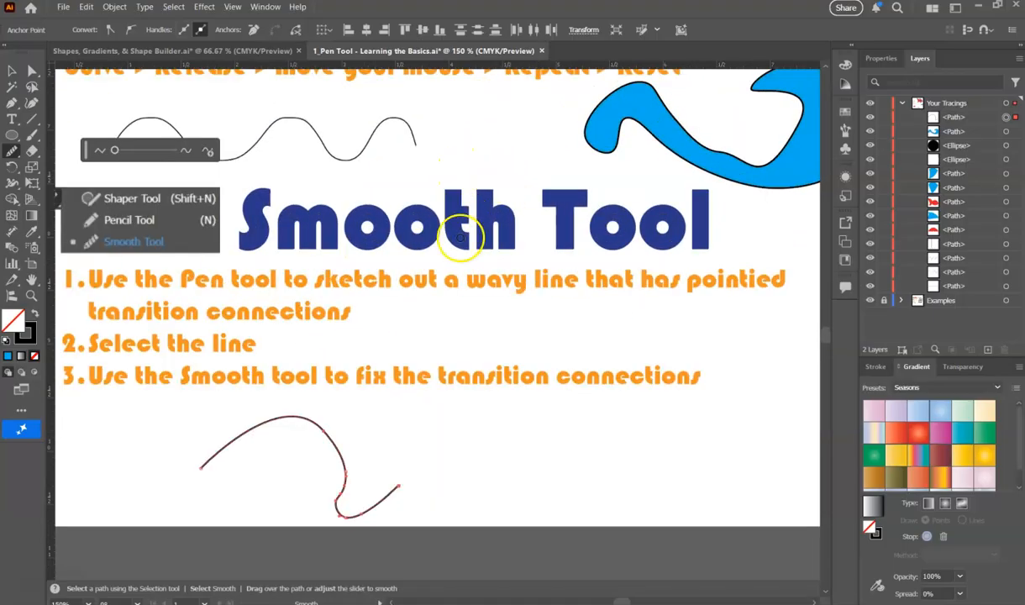
scroll(436, 267, down, 1)
scroll(412, 277, up, 1)
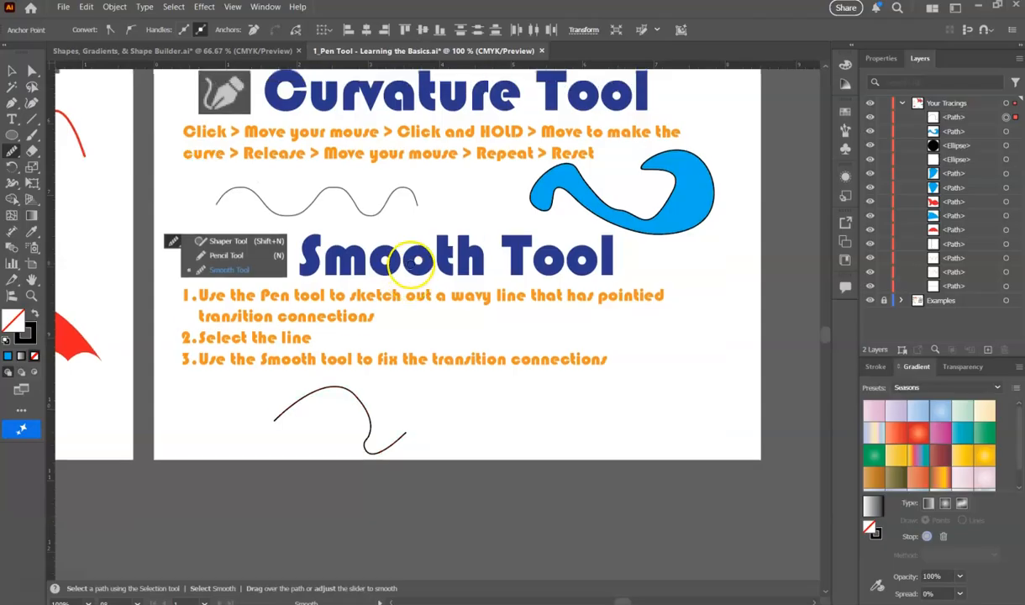
scroll(471, 336, down, 2)
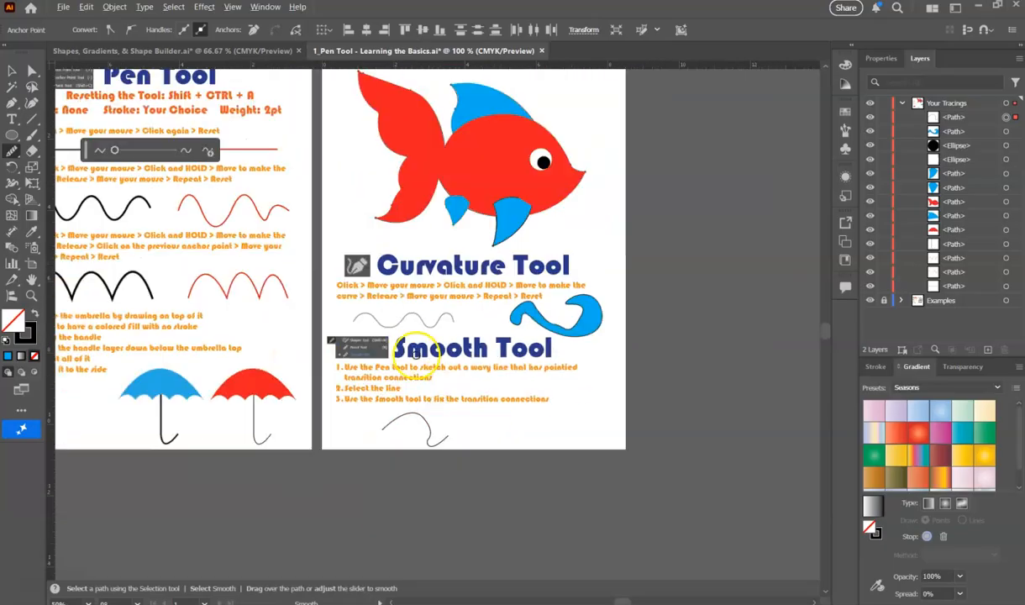
scroll(452, 248, up, 1)
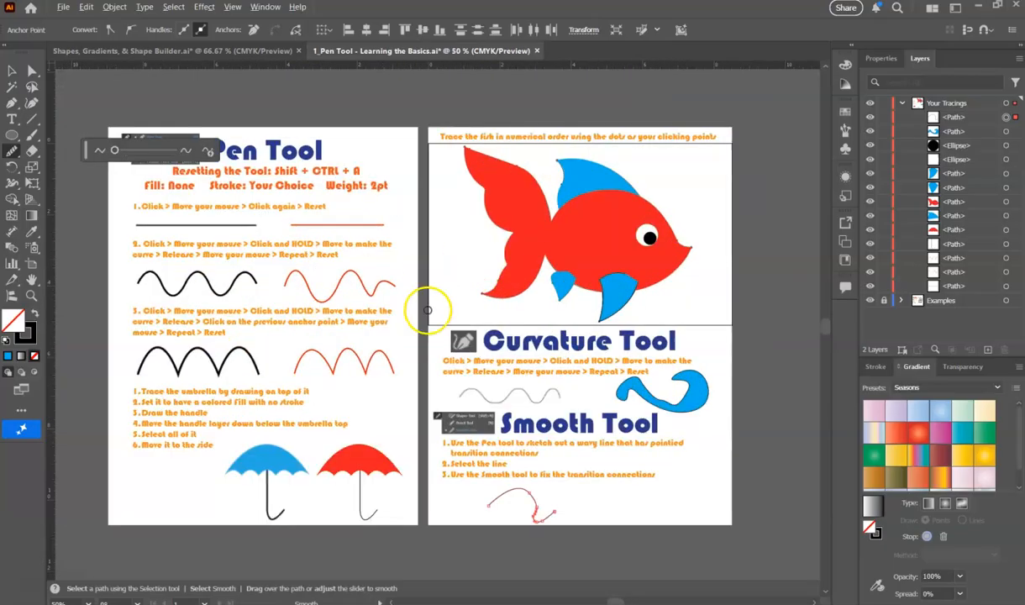
click(15, 73)
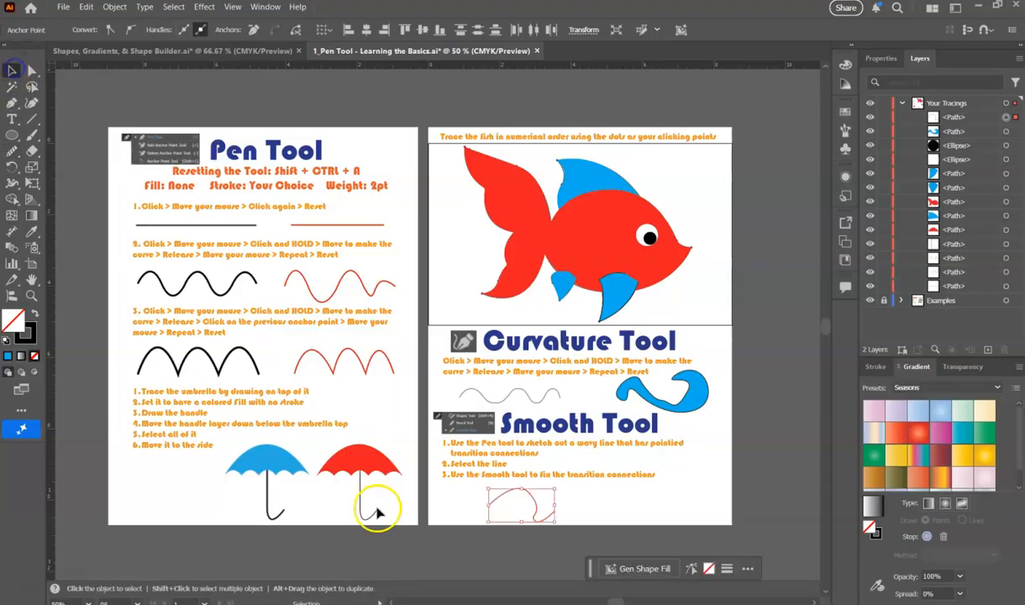
click(353, 563)
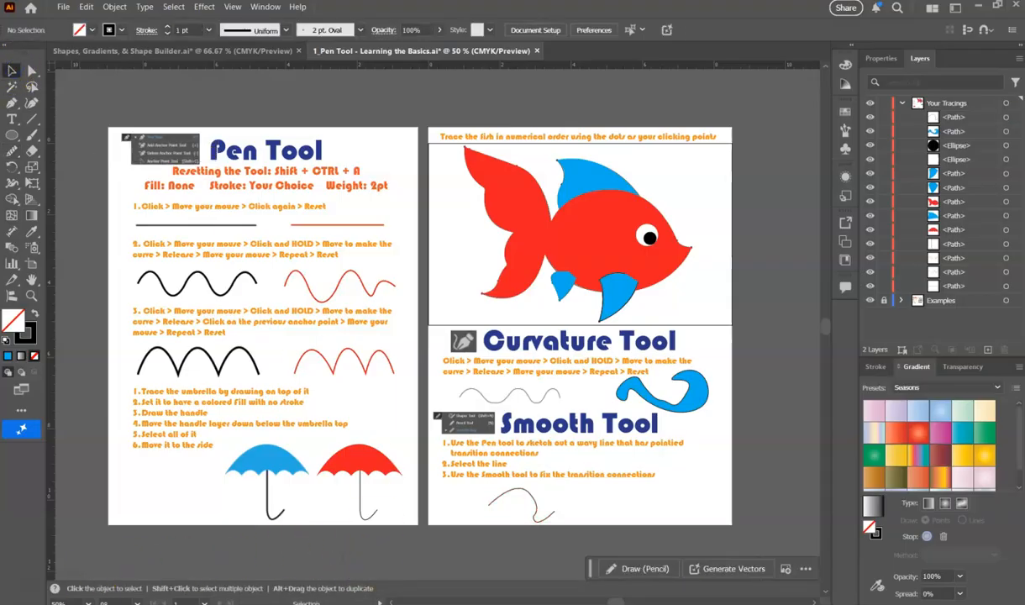